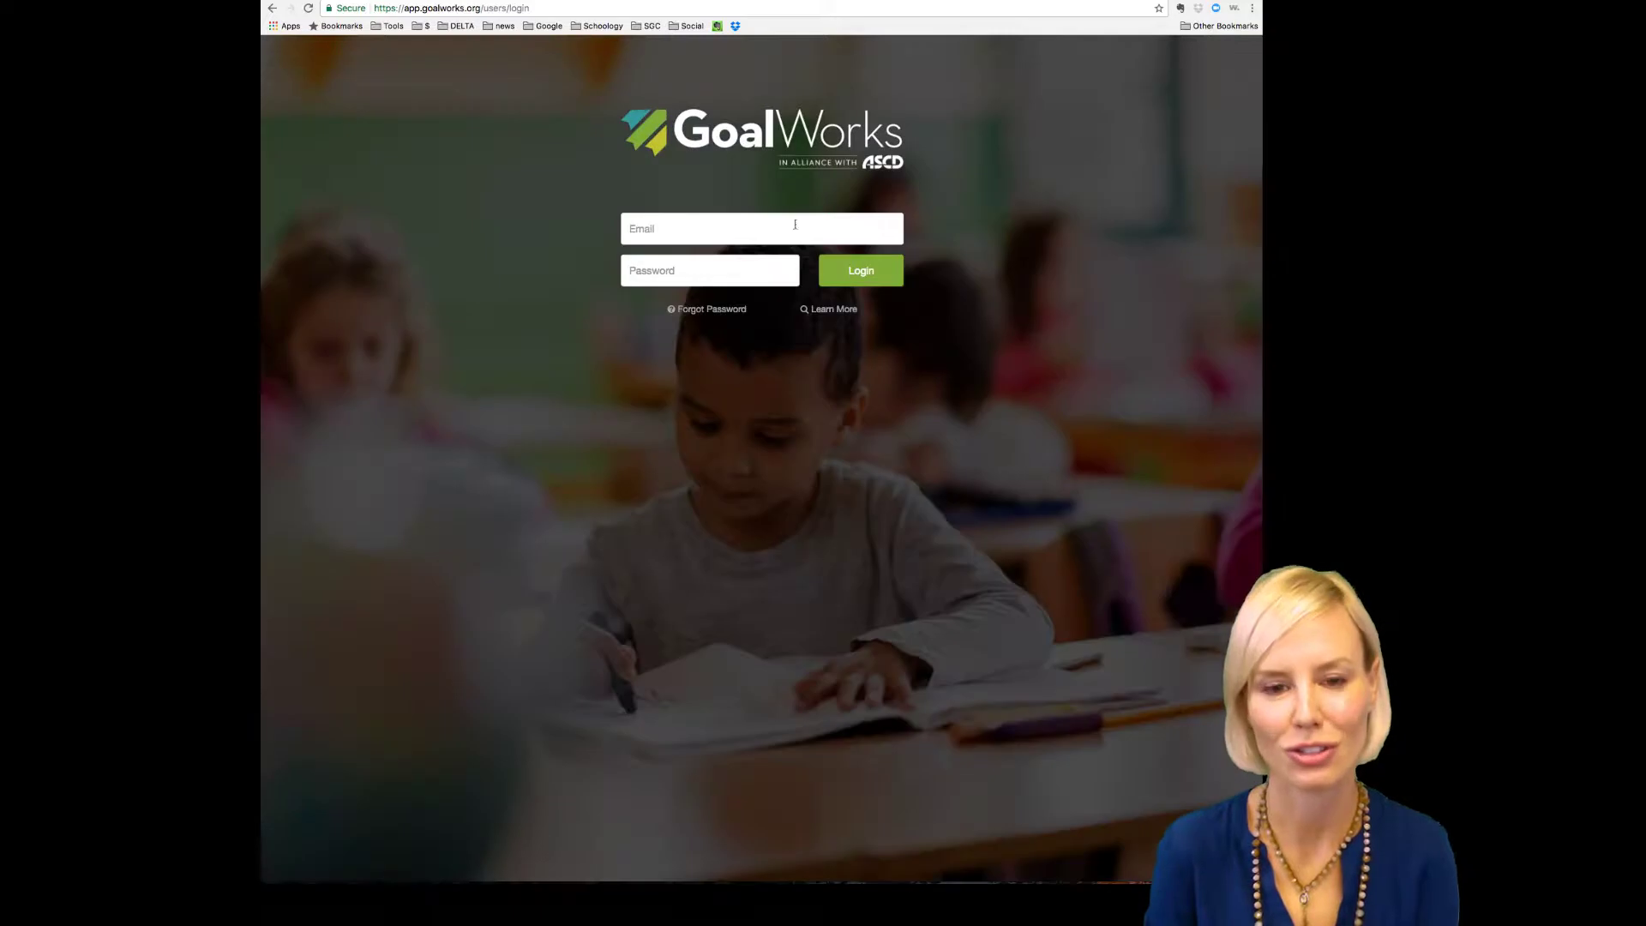
Step: Sign in to GoalWorks with the account e-mail and password
click(762, 228)
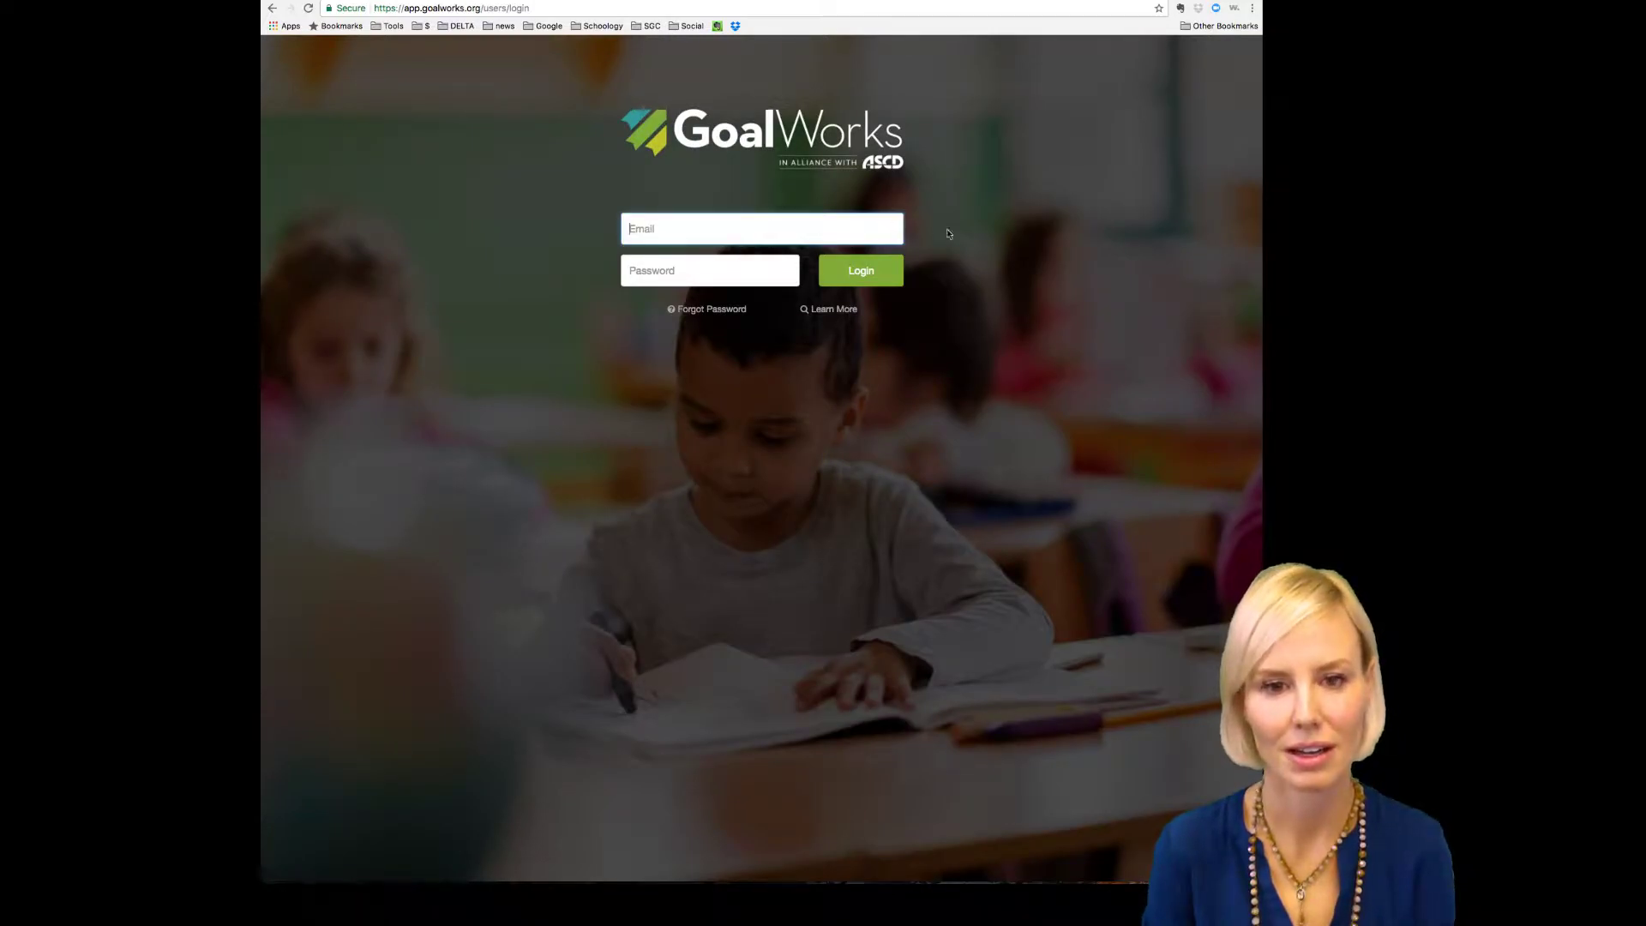
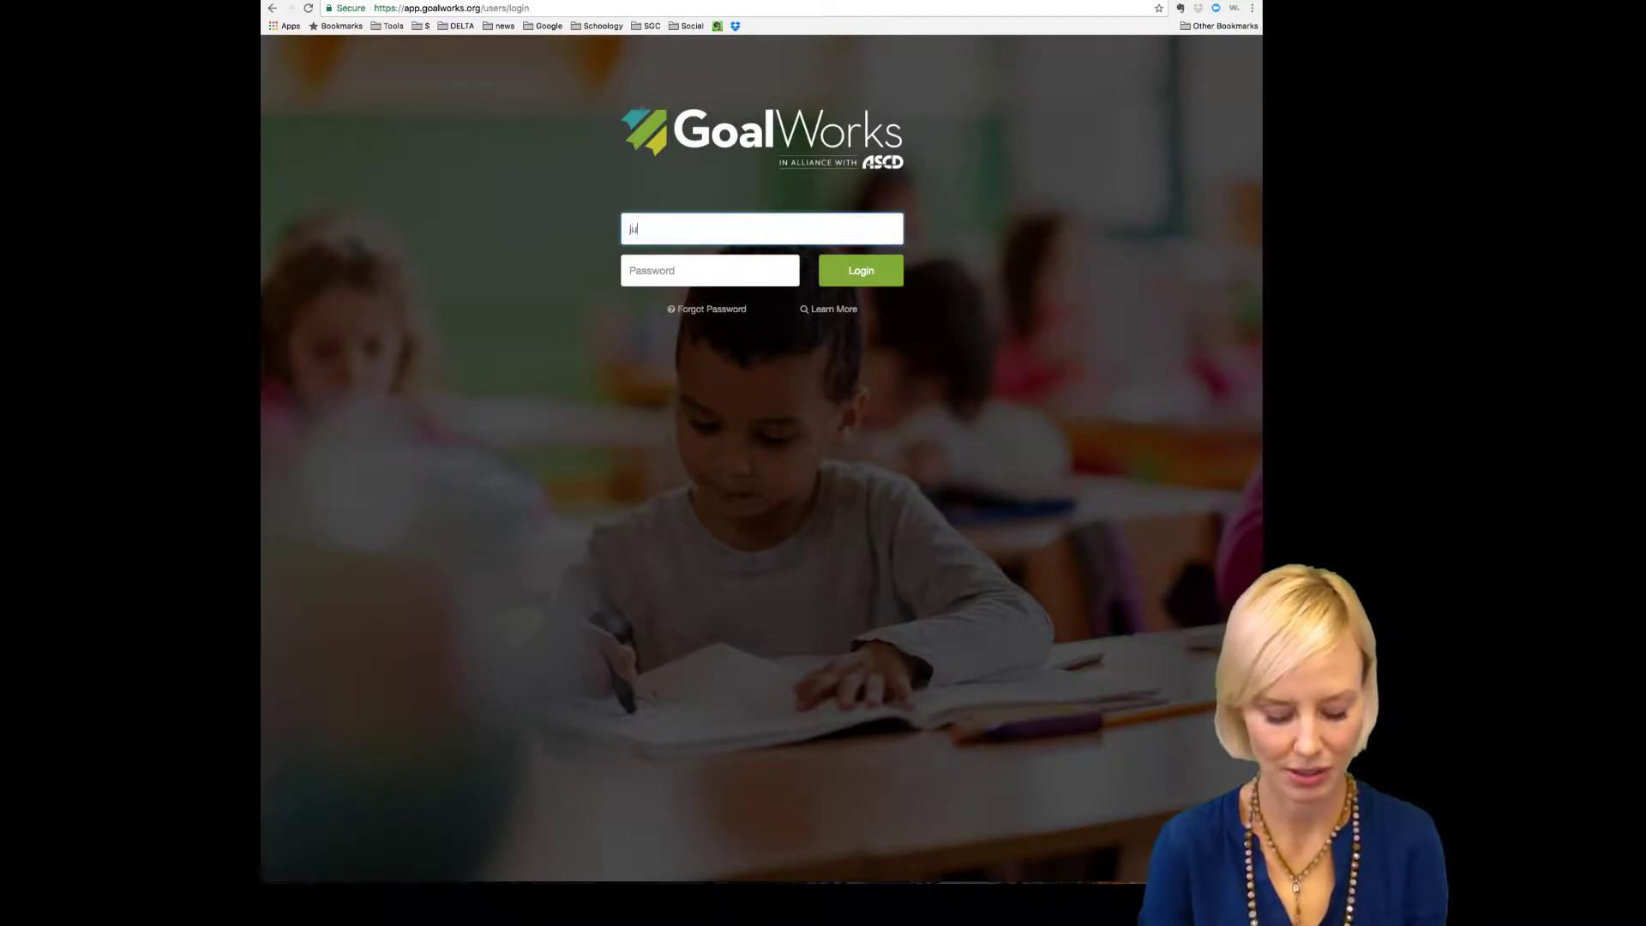
key(Tab)
text(•••••••)
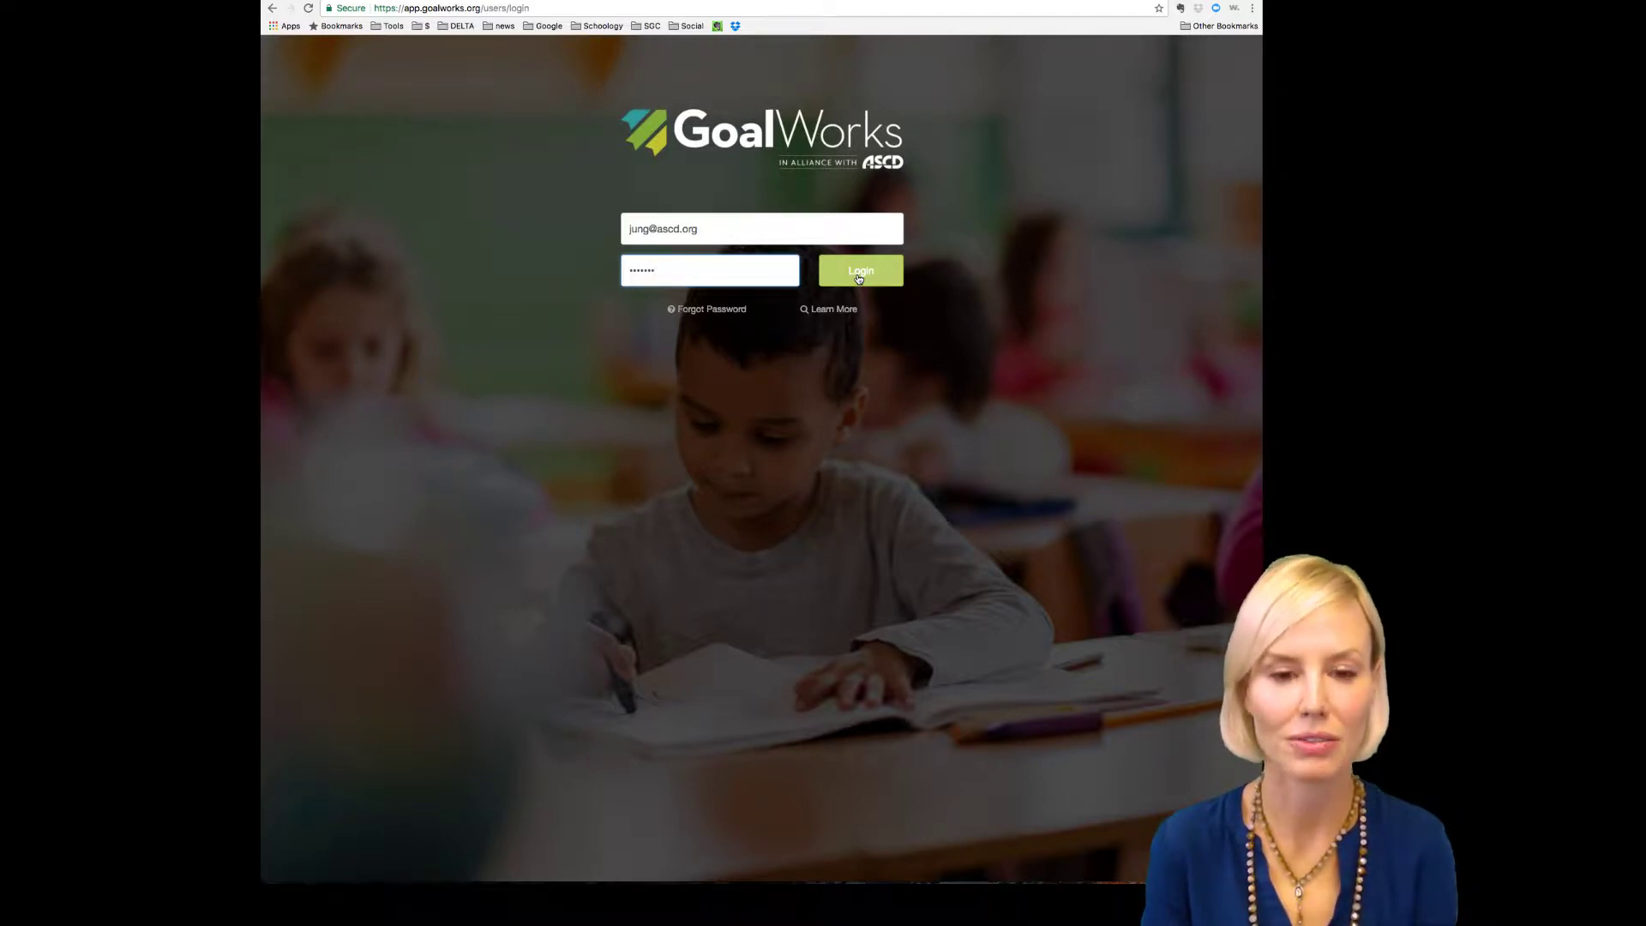
click(858, 280)
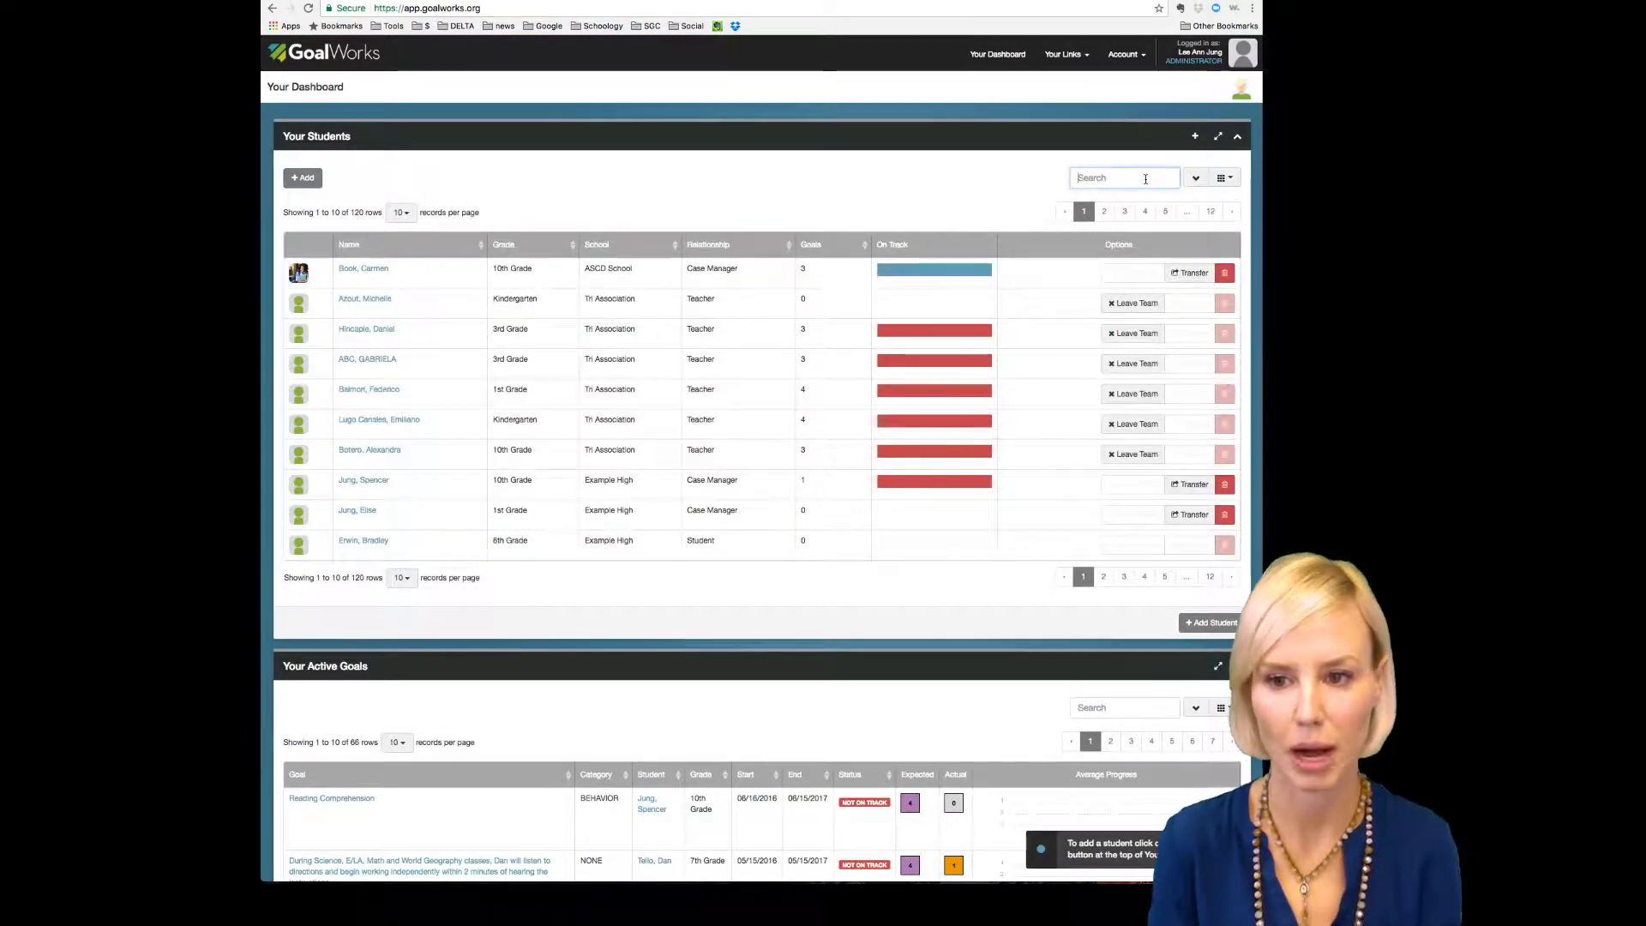
Step: Search Your Students by the shared surname, leaving four matching students with 3 goals each
click(1146, 178)
text(book)
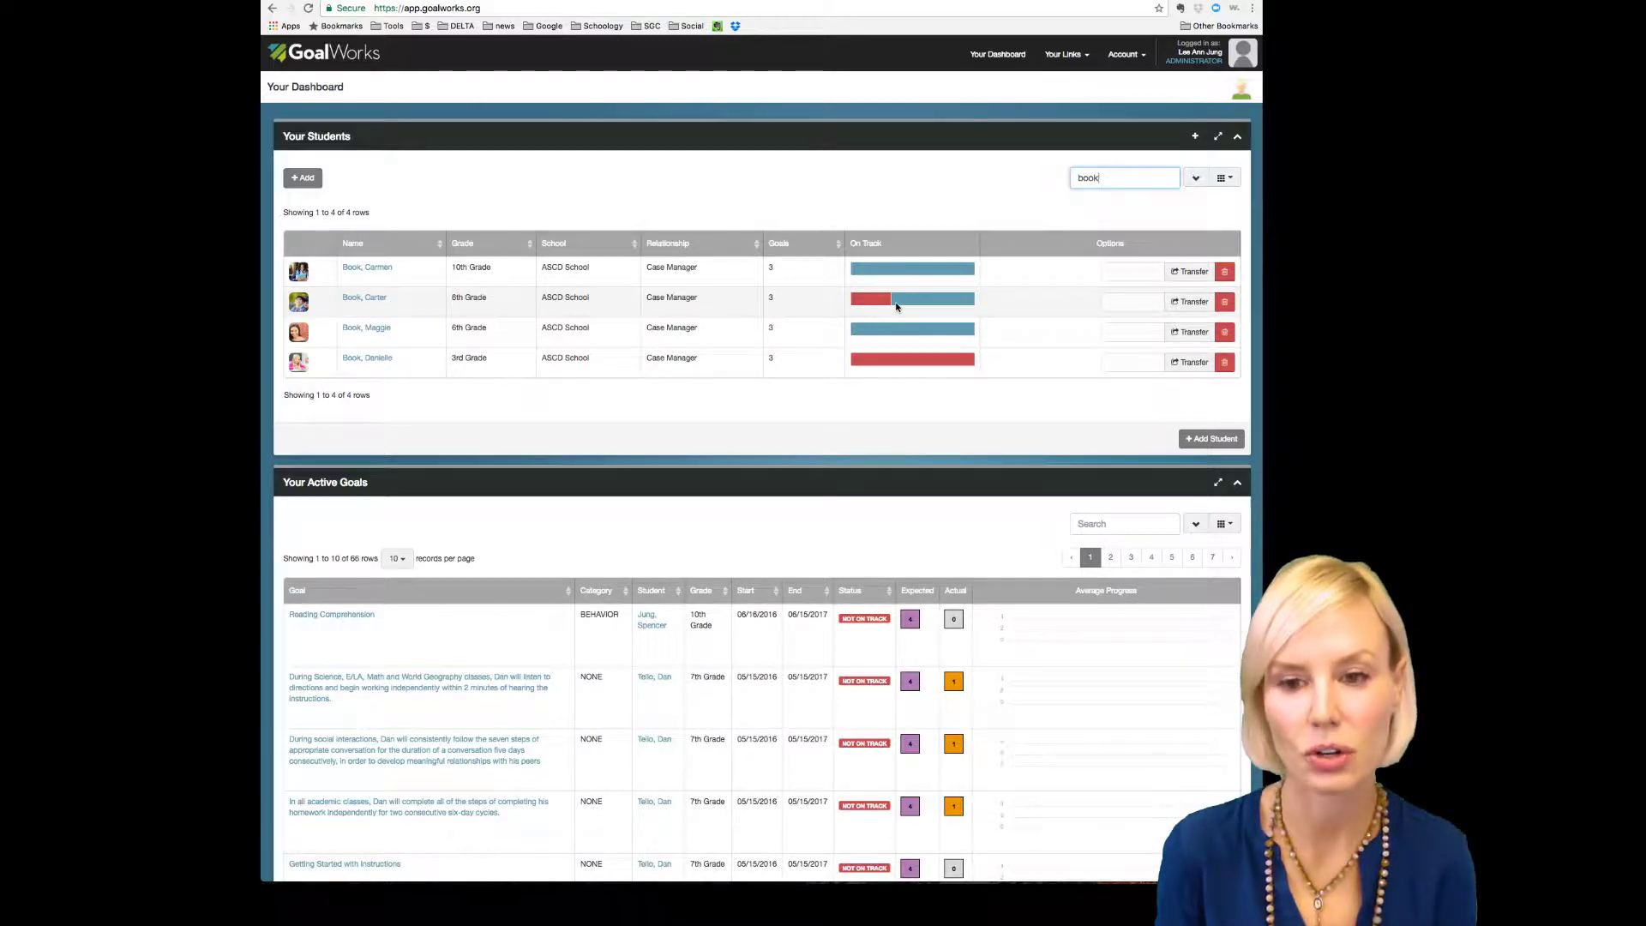
mouse_move(966, 304)
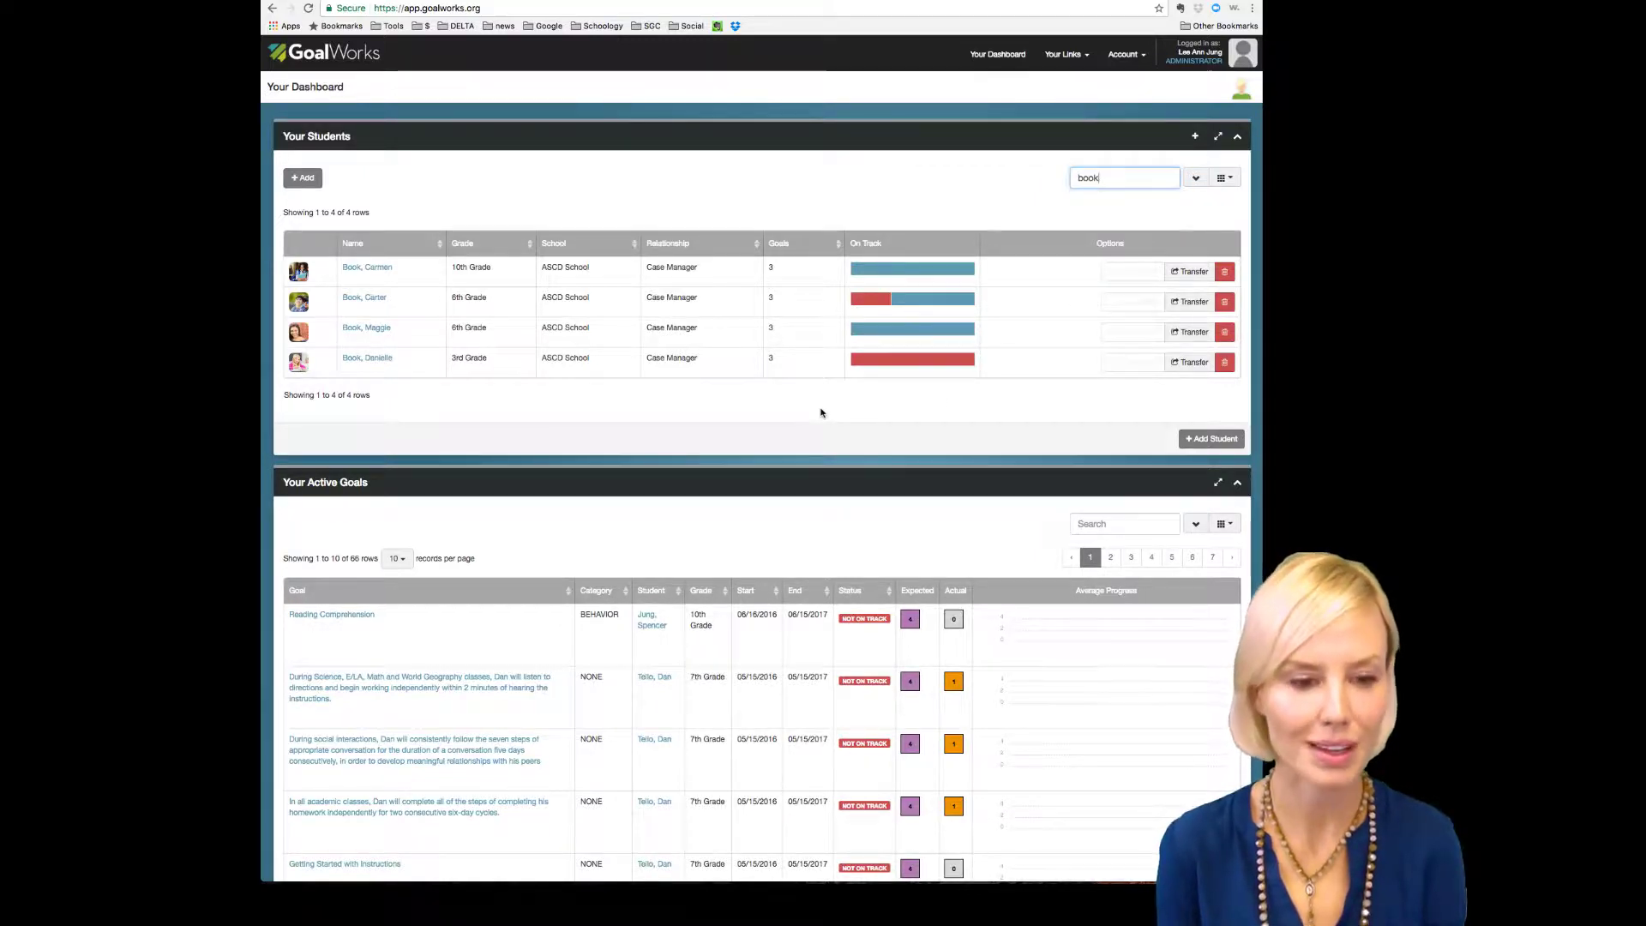
scroll(821, 412, down, 5)
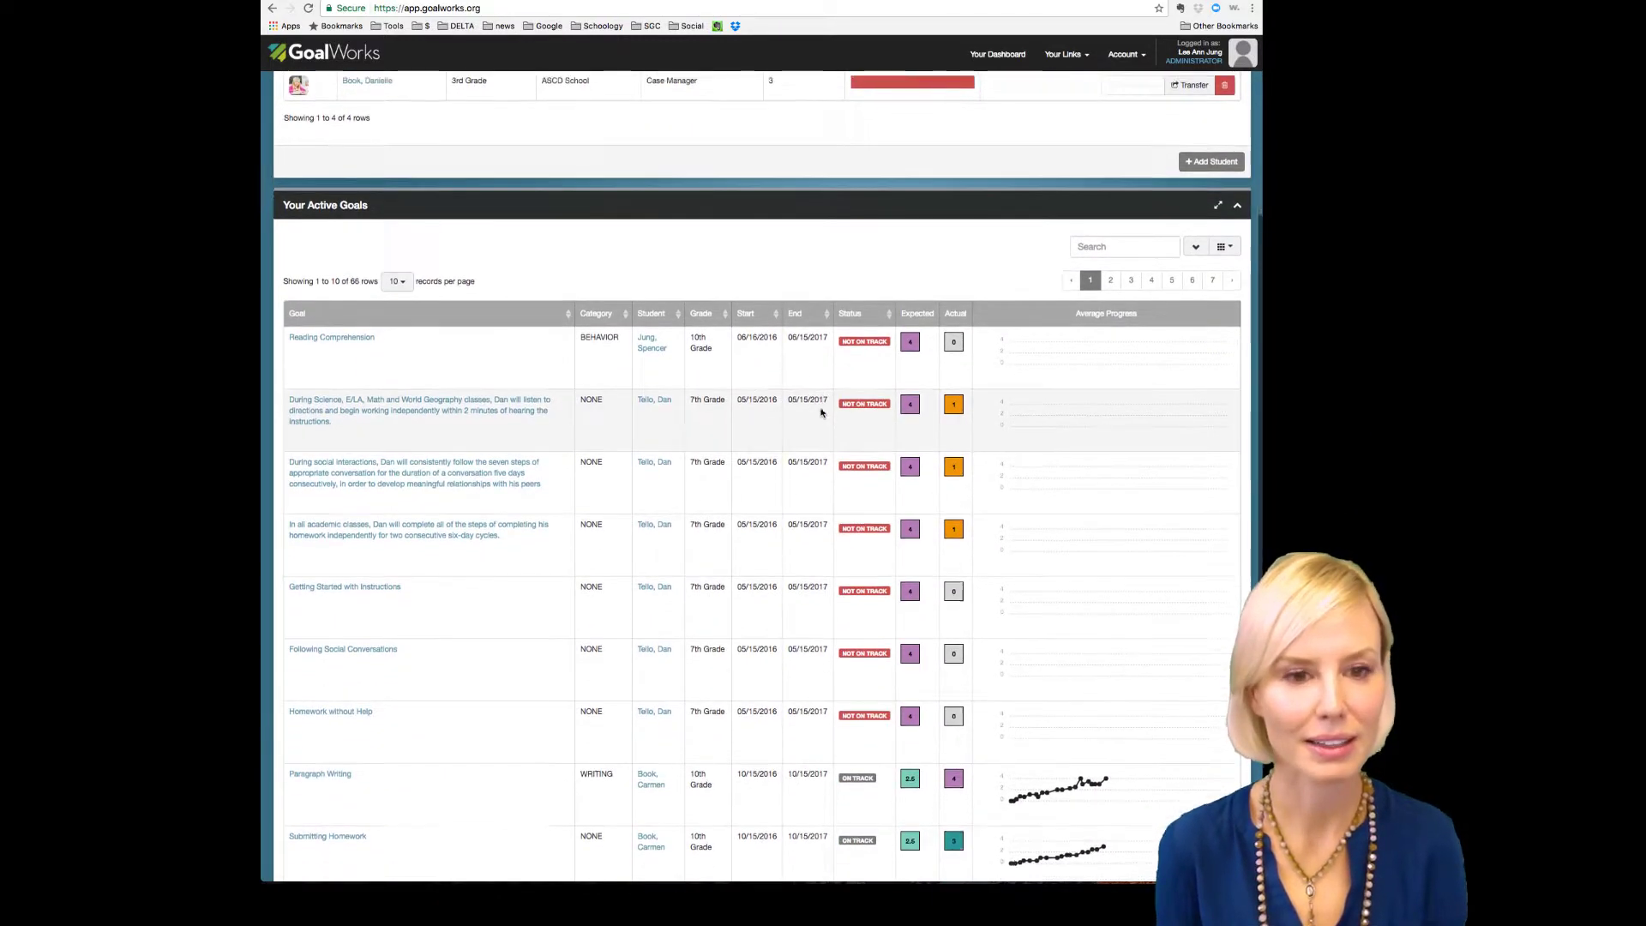
scroll(821, 413, up, 3)
scroll(820, 412, down, 4)
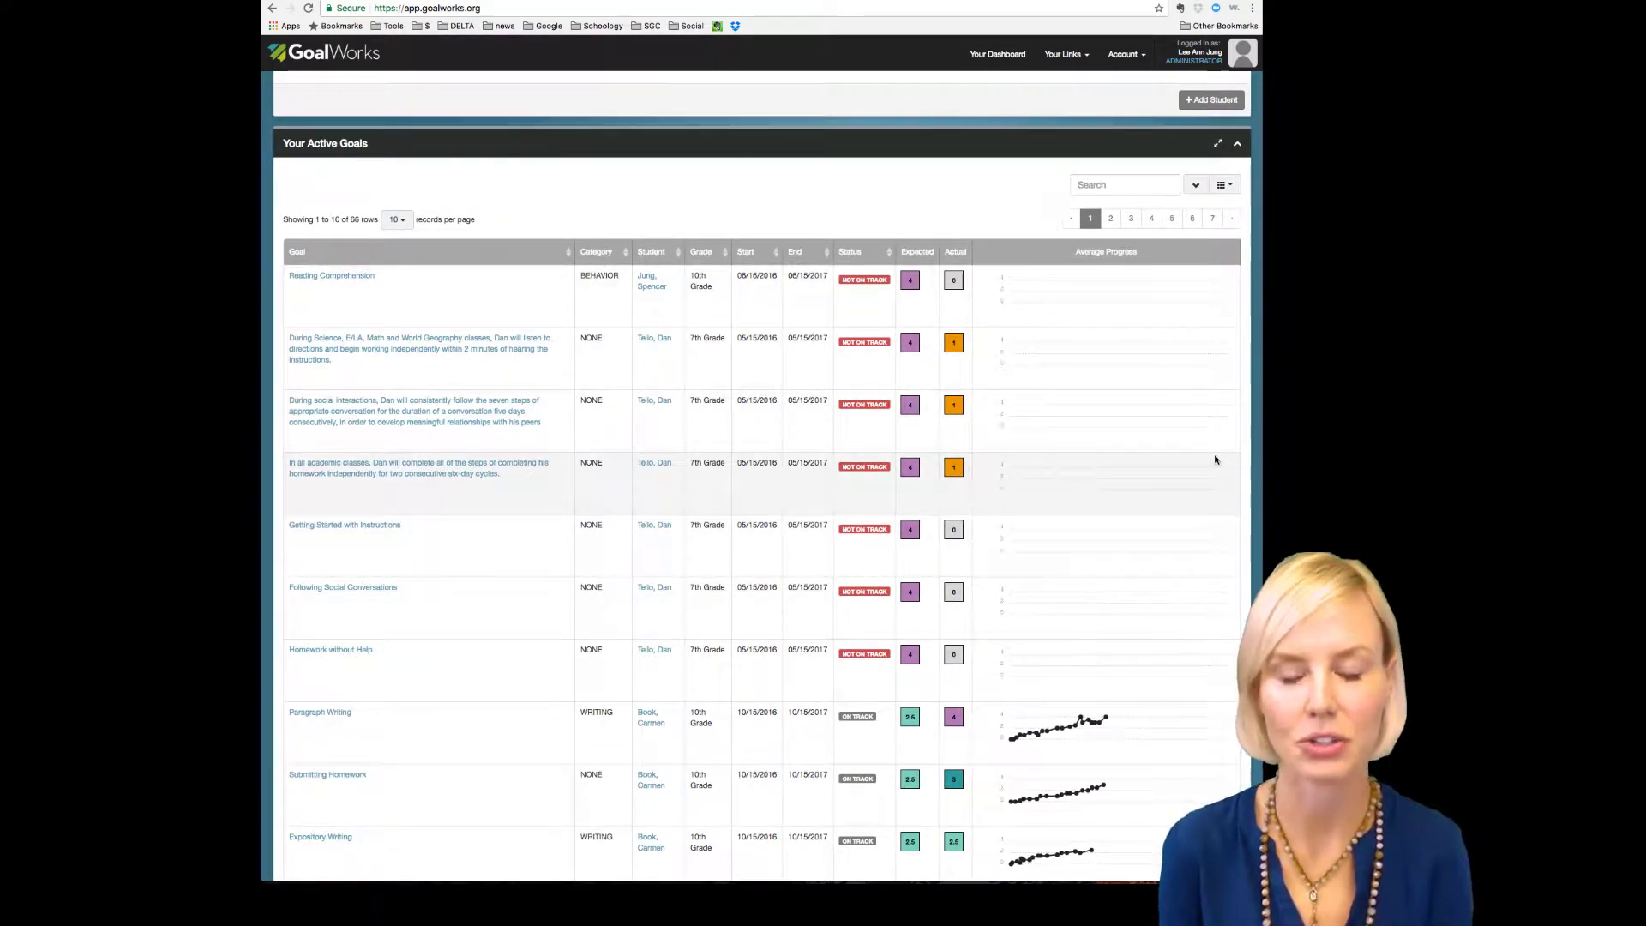
scroll(1215, 461, up, 5)
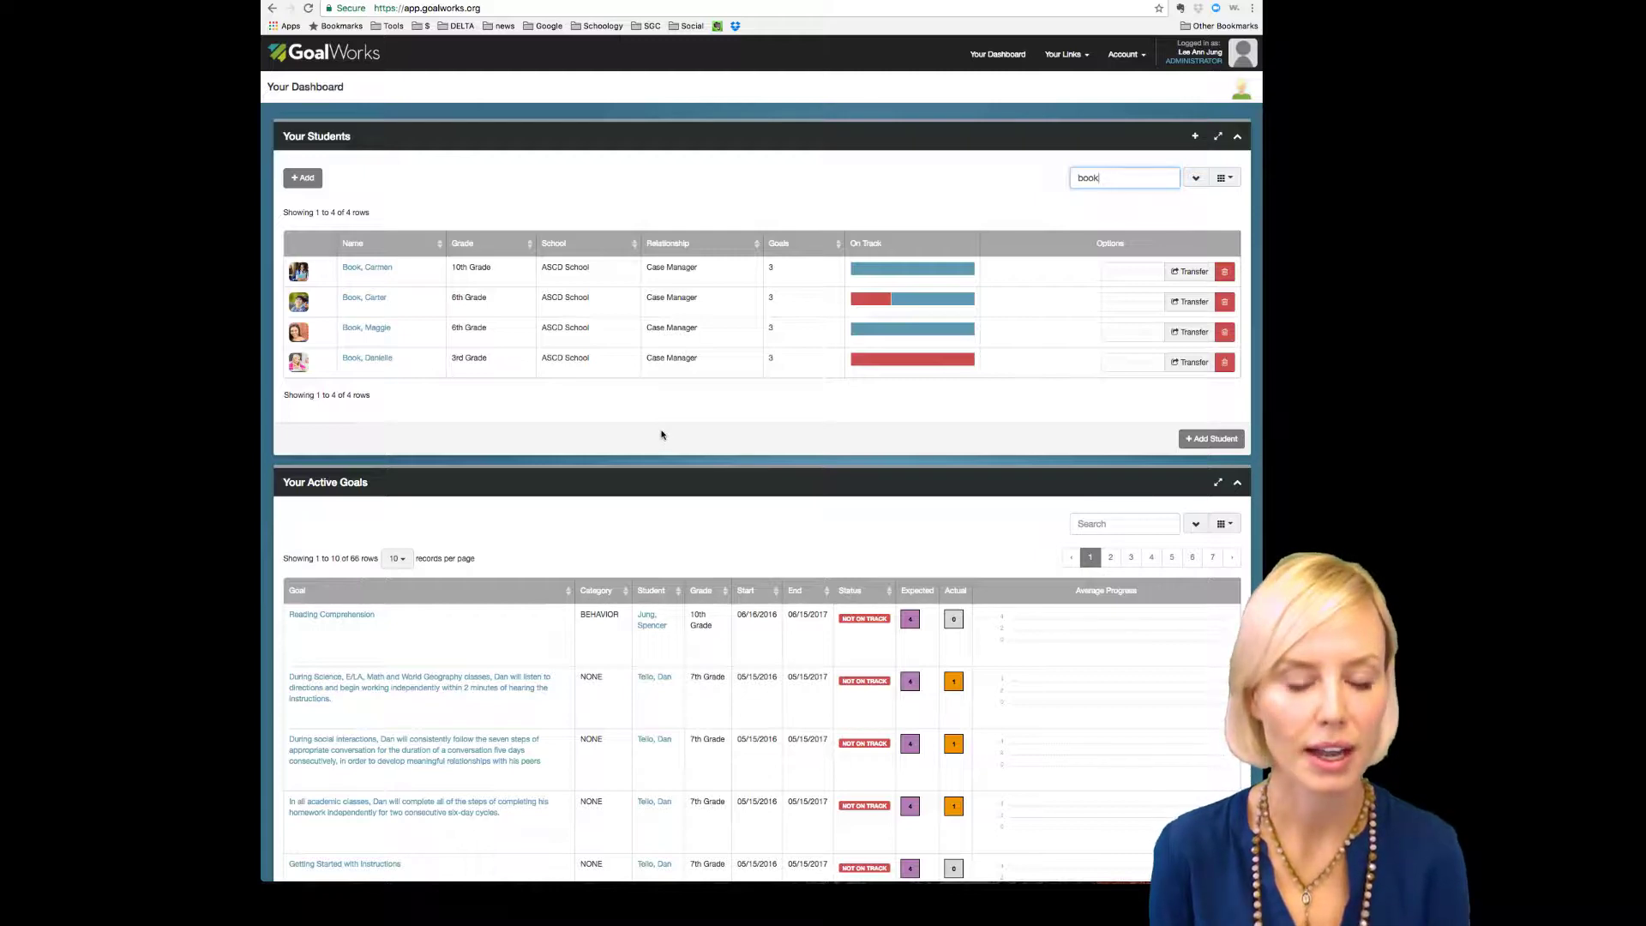
scroll(661, 435, down, 3)
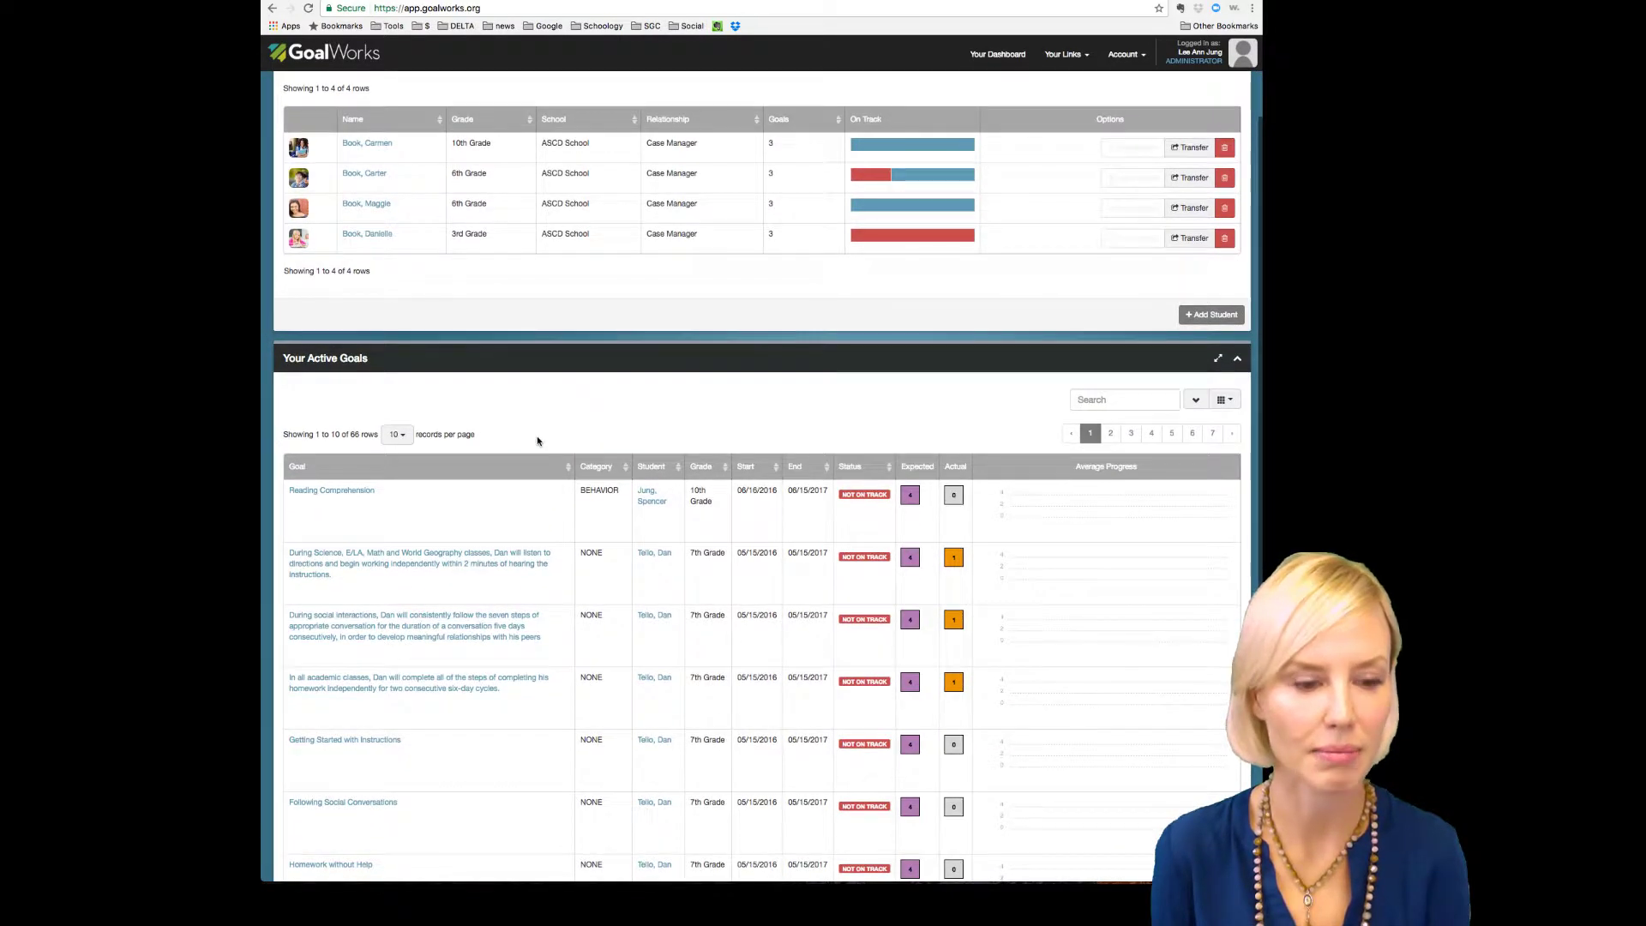
scroll(537, 441, down, 8)
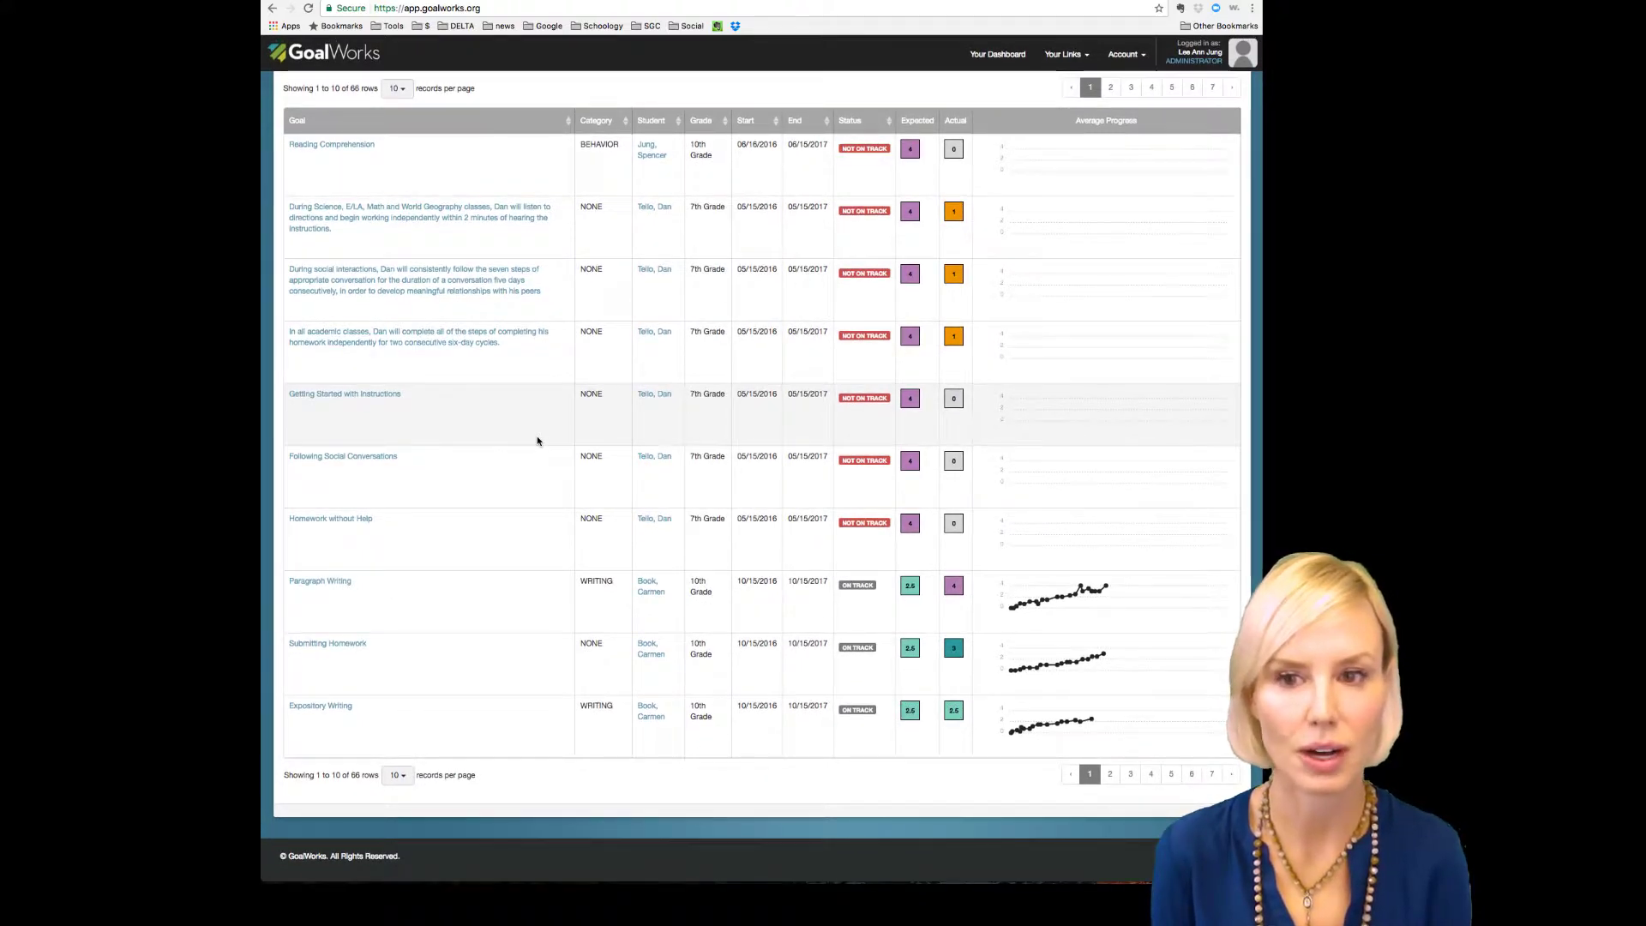
scroll(538, 441, up, 10)
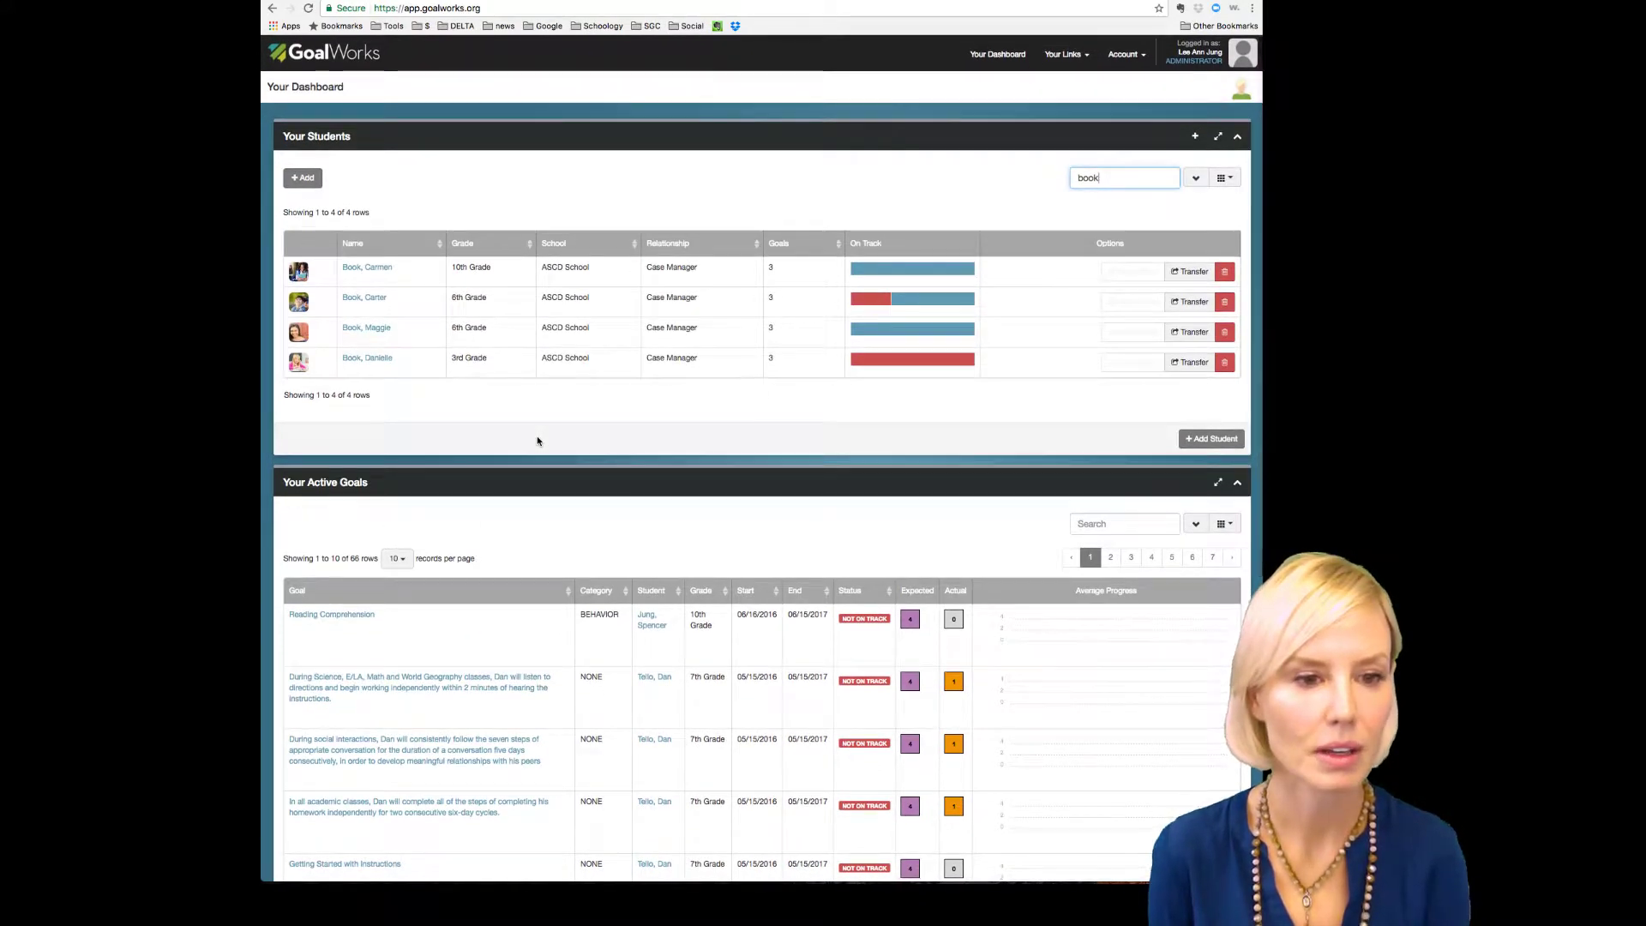
Step: Open the 10th-grade student's growth program page and scroll down to its goal charts
click(381, 270)
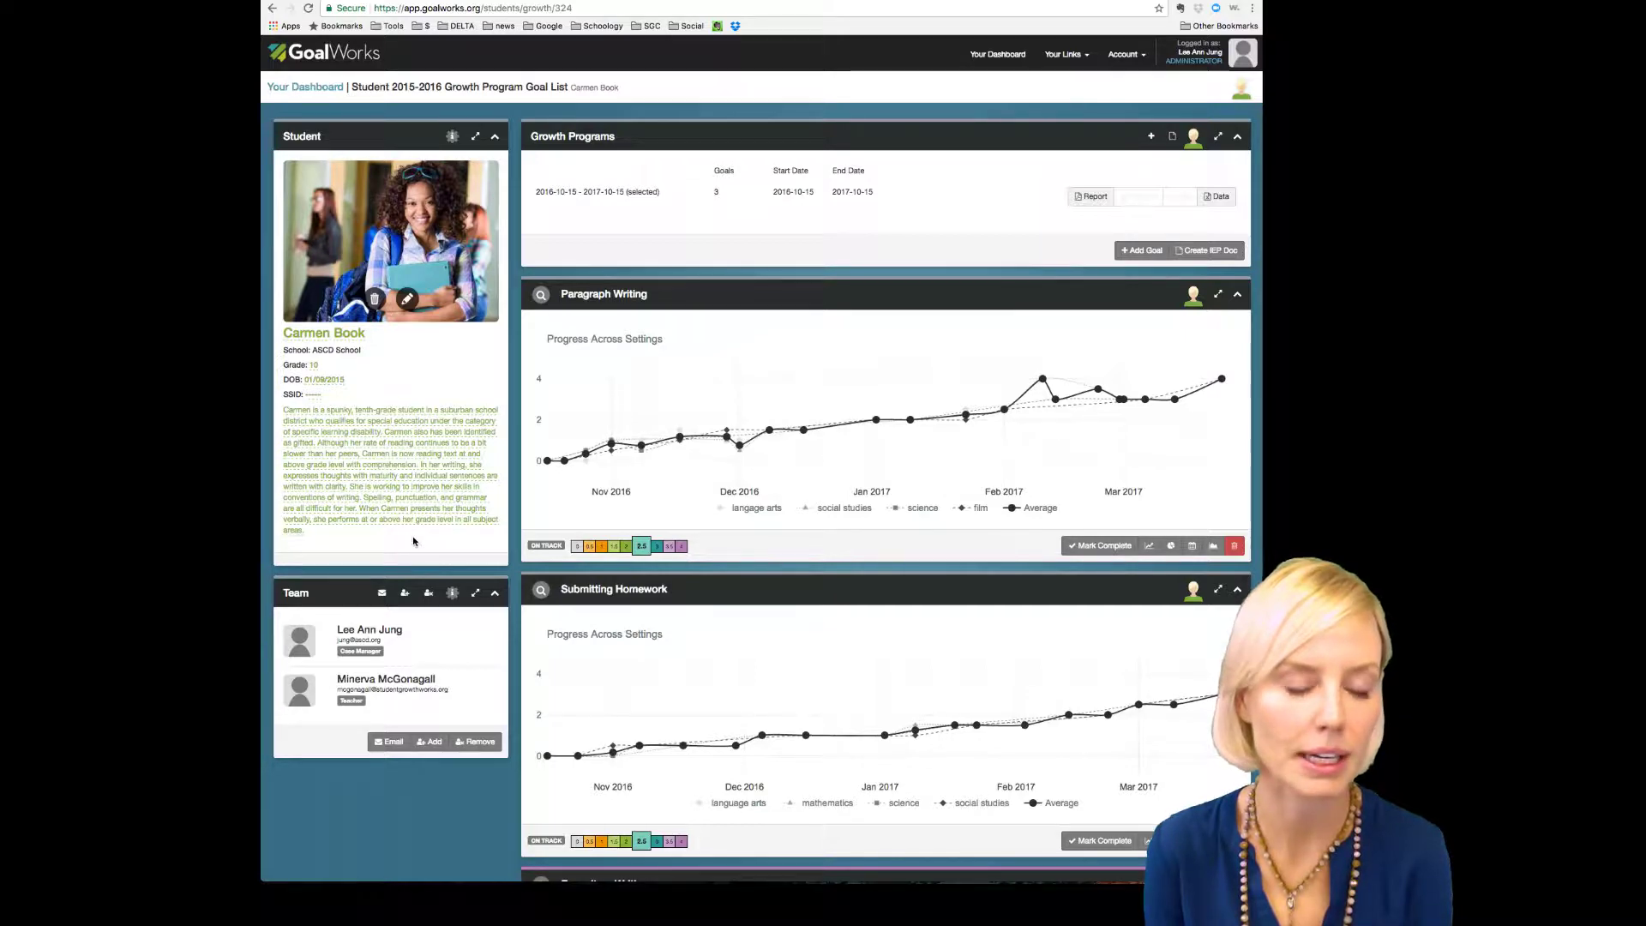
scroll(412, 541, down, 2)
scroll(413, 540, down, 1)
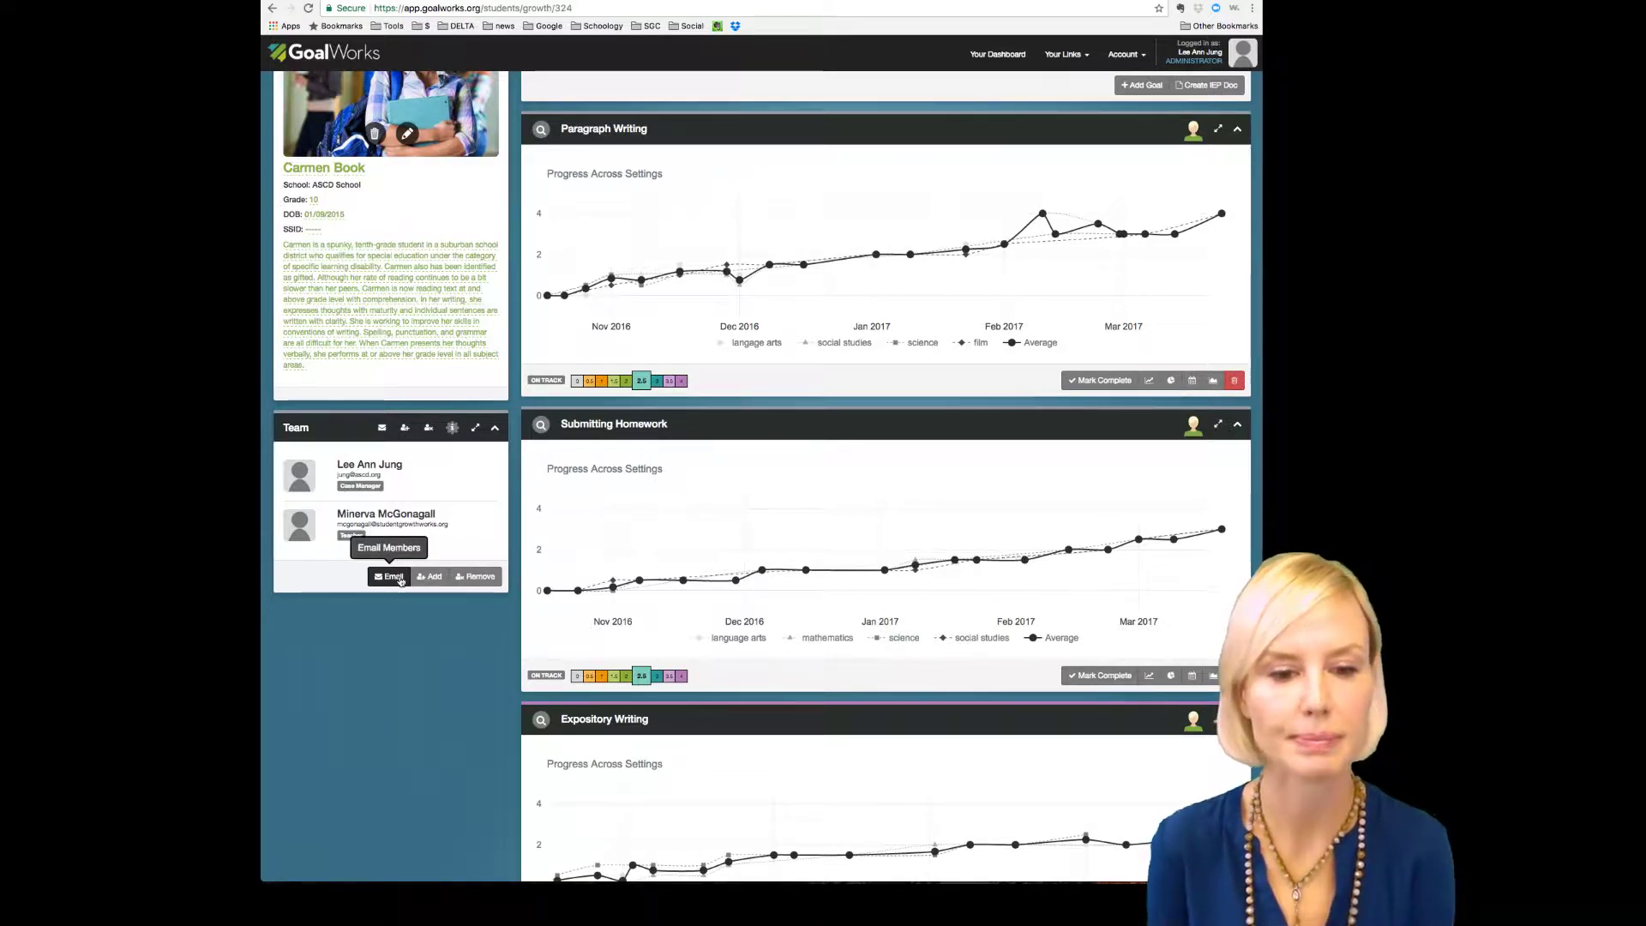
scroll(513, 524, down, 3)
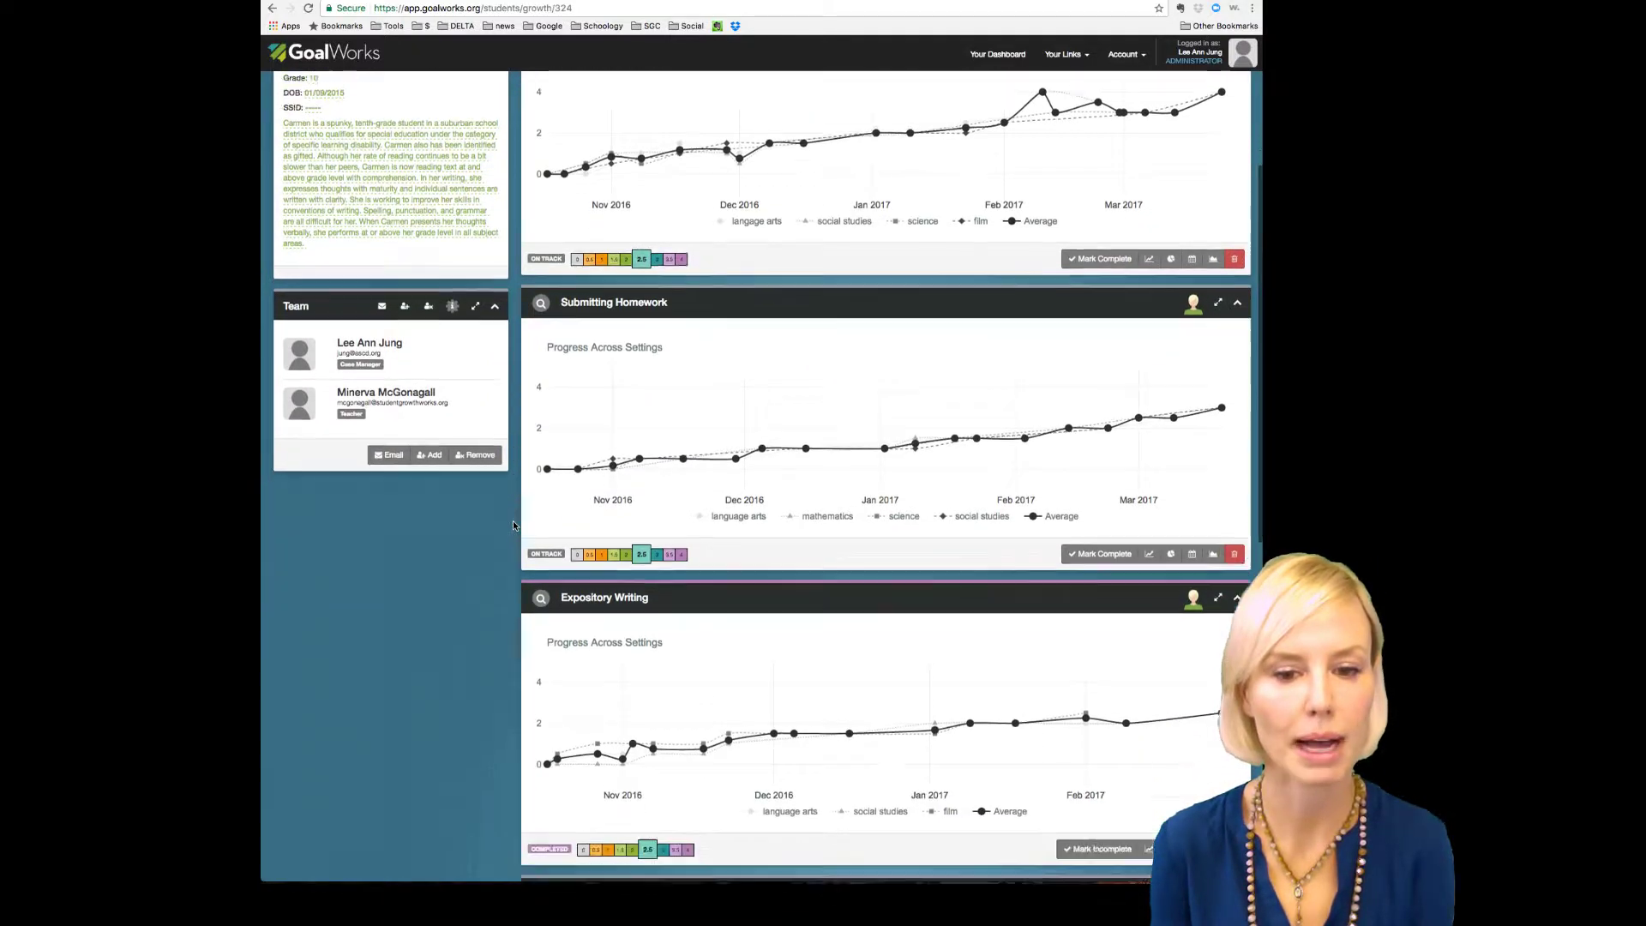
scroll(513, 525, down, 10)
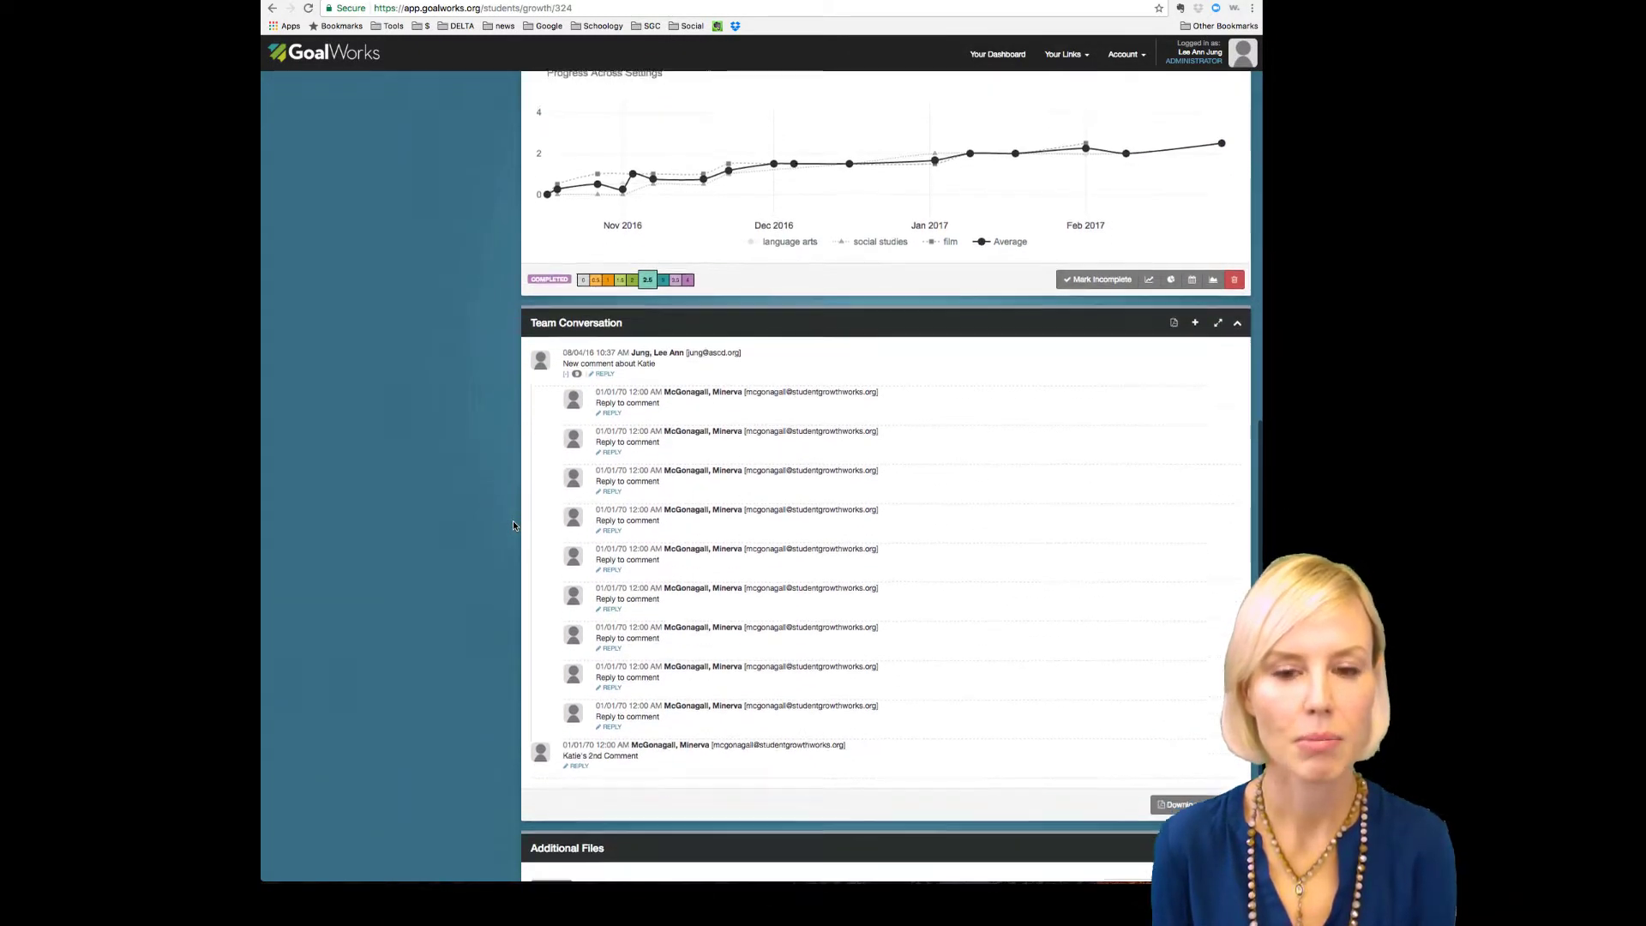
scroll(513, 524, down, 2)
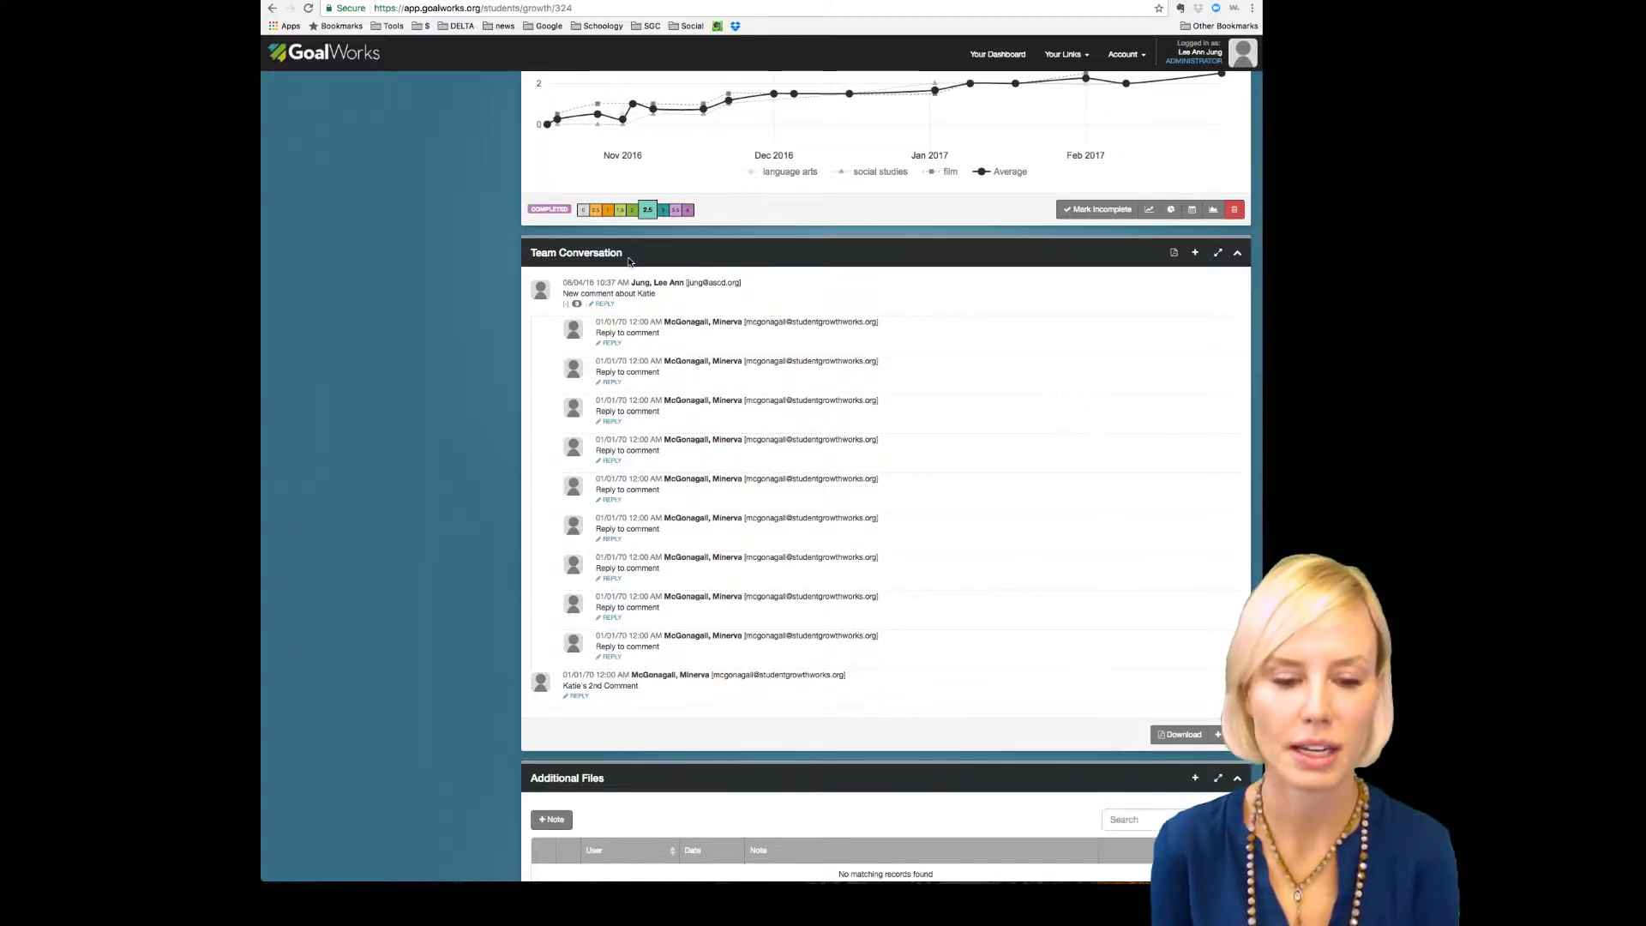
scroll(671, 265, down, 3)
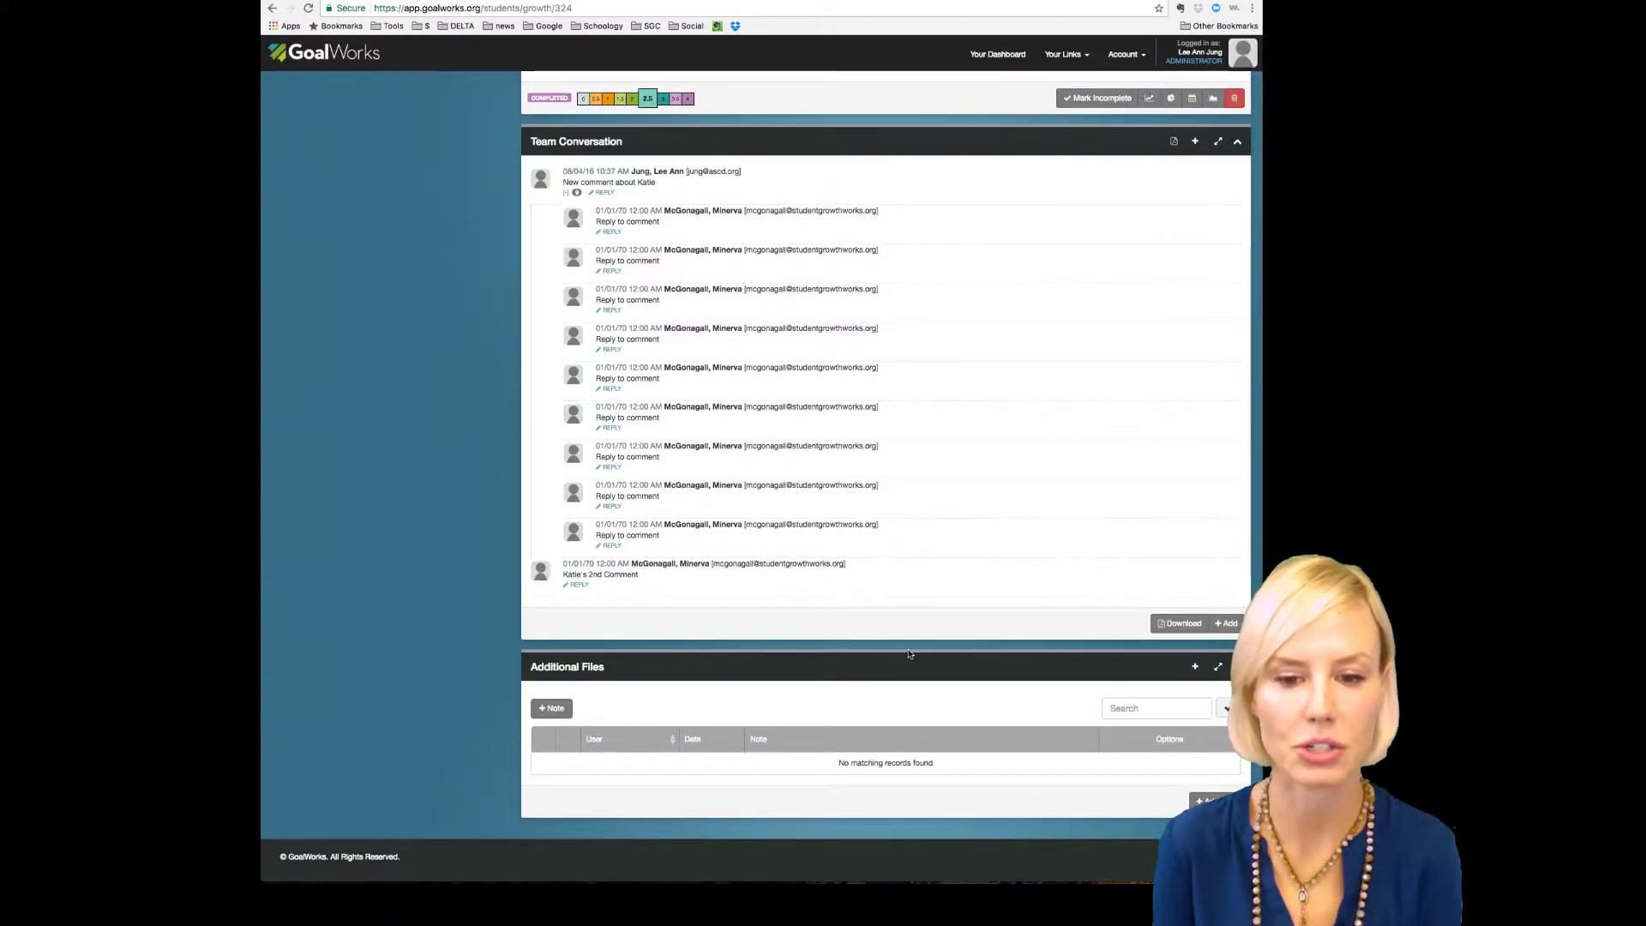
scroll(909, 654, up, 3)
scroll(909, 654, up, 10)
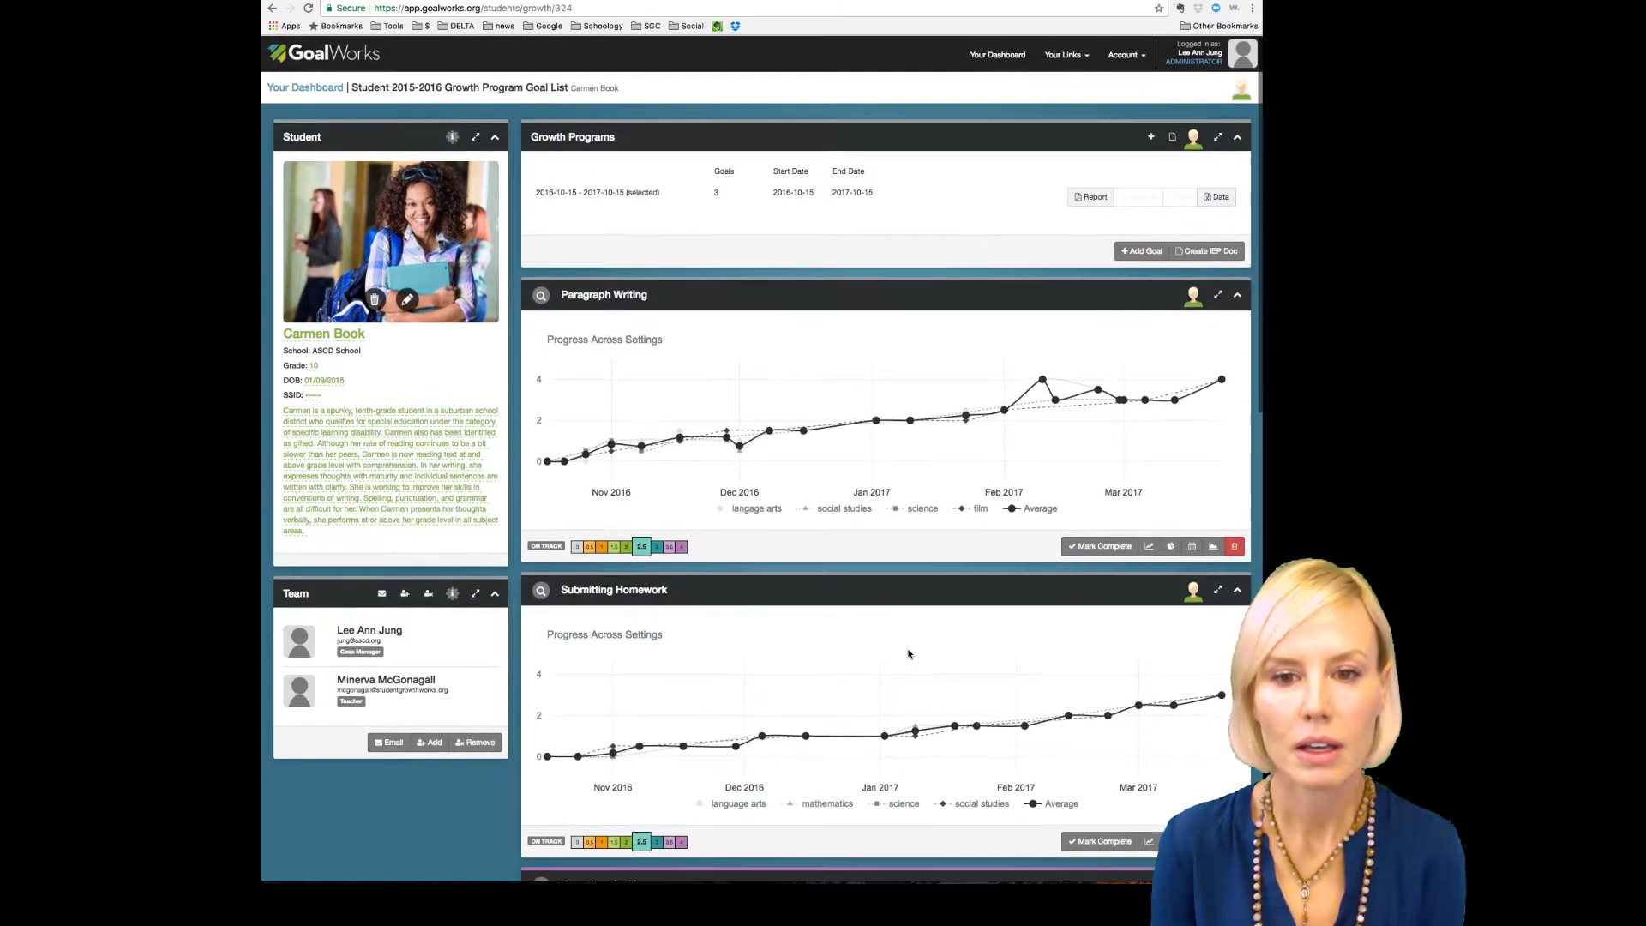
scroll(909, 653, down, 2)
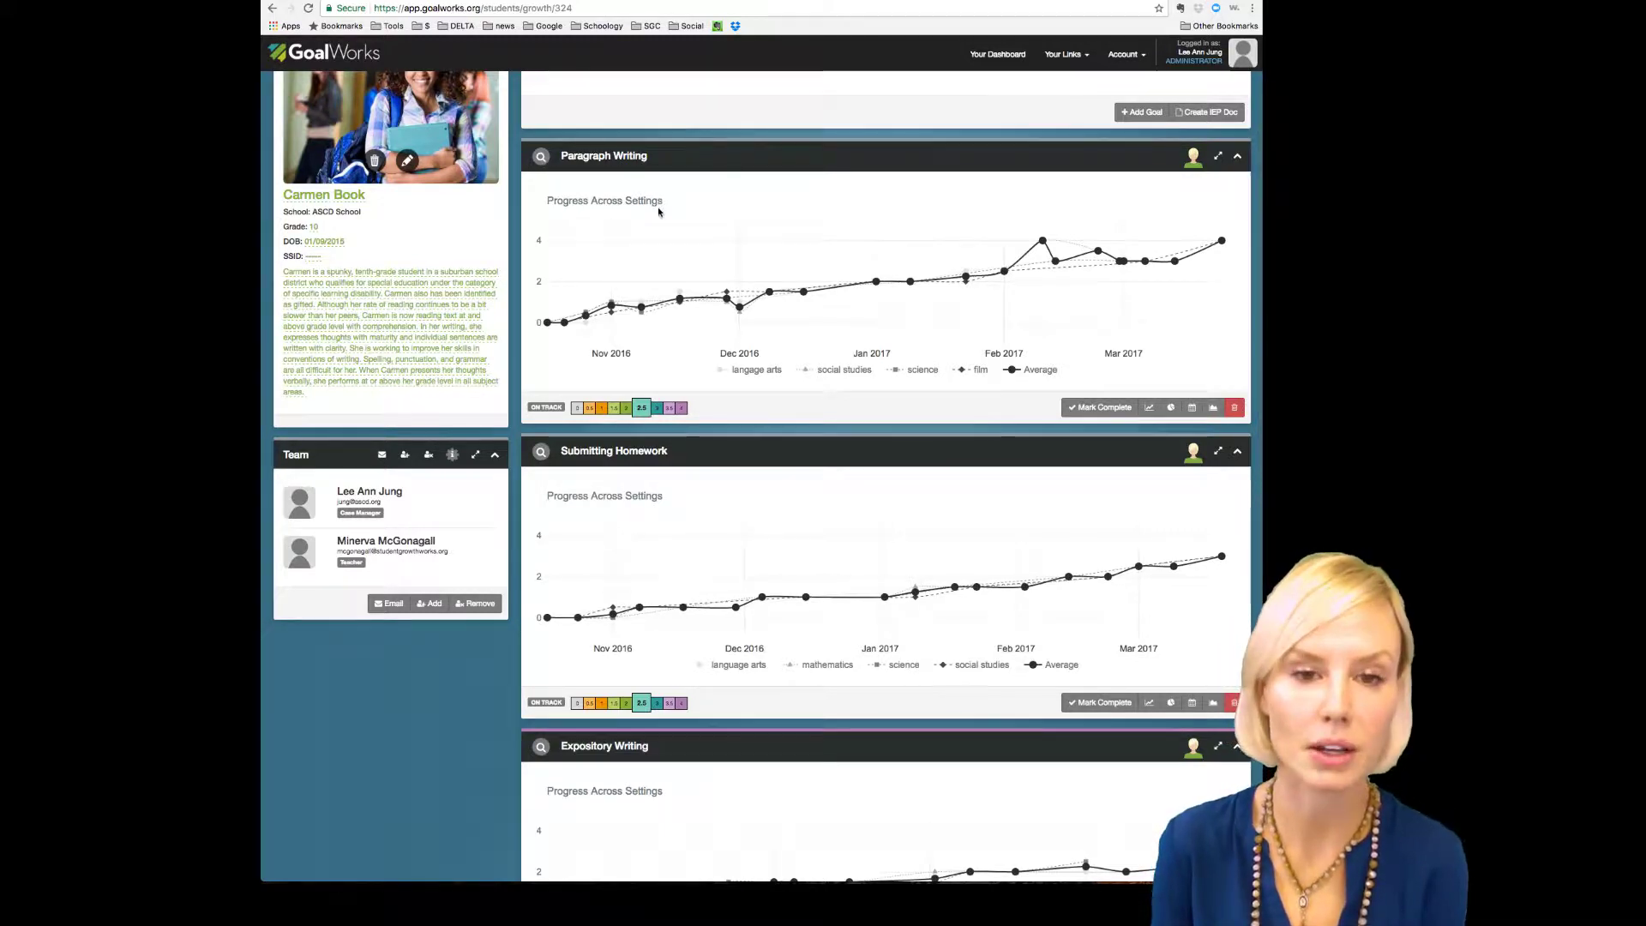
scroll(683, 174, down, 3)
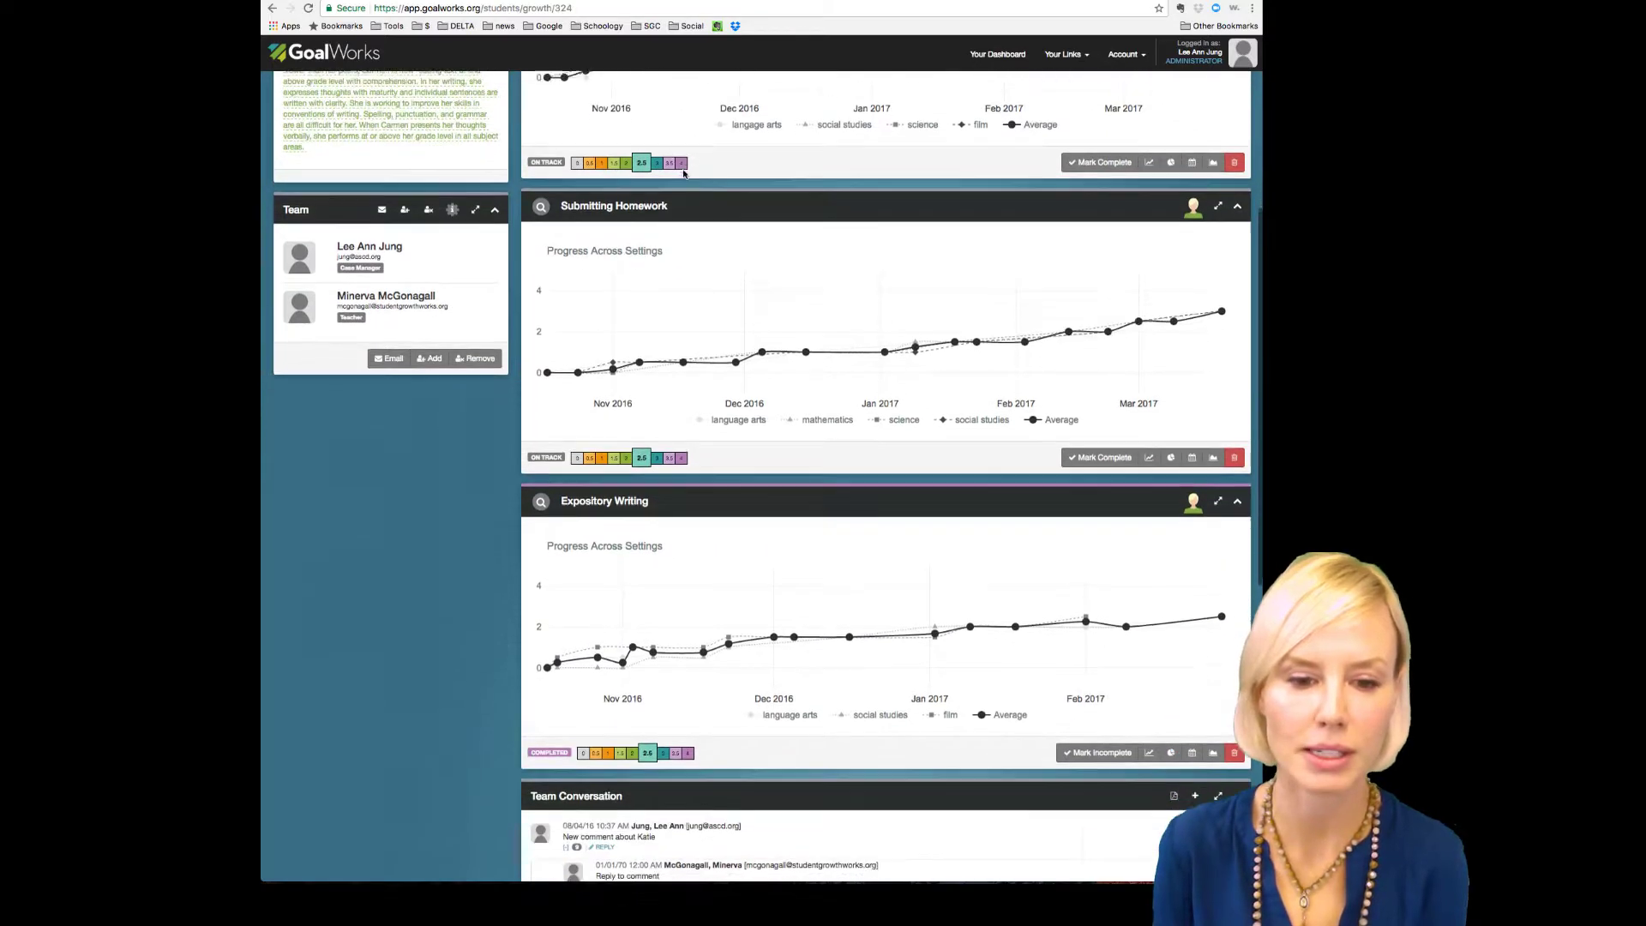
scroll(683, 175, up, 5)
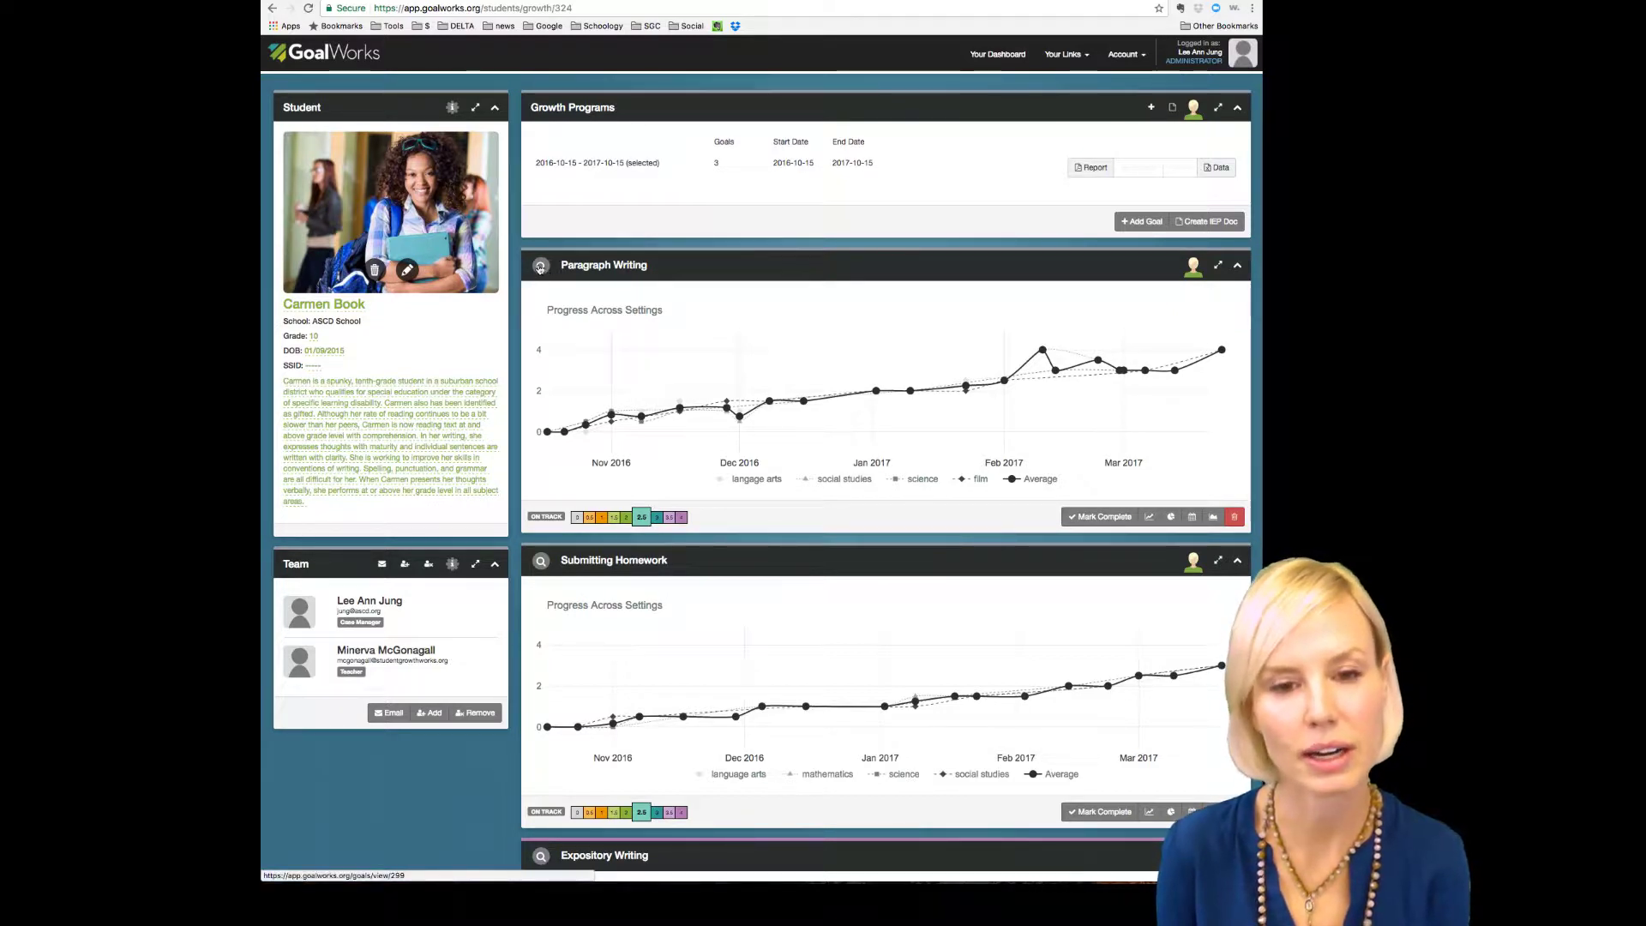
Step: Open the Paragraph Writing Goal View, review it, and assign the team member to setting a
click(540, 267)
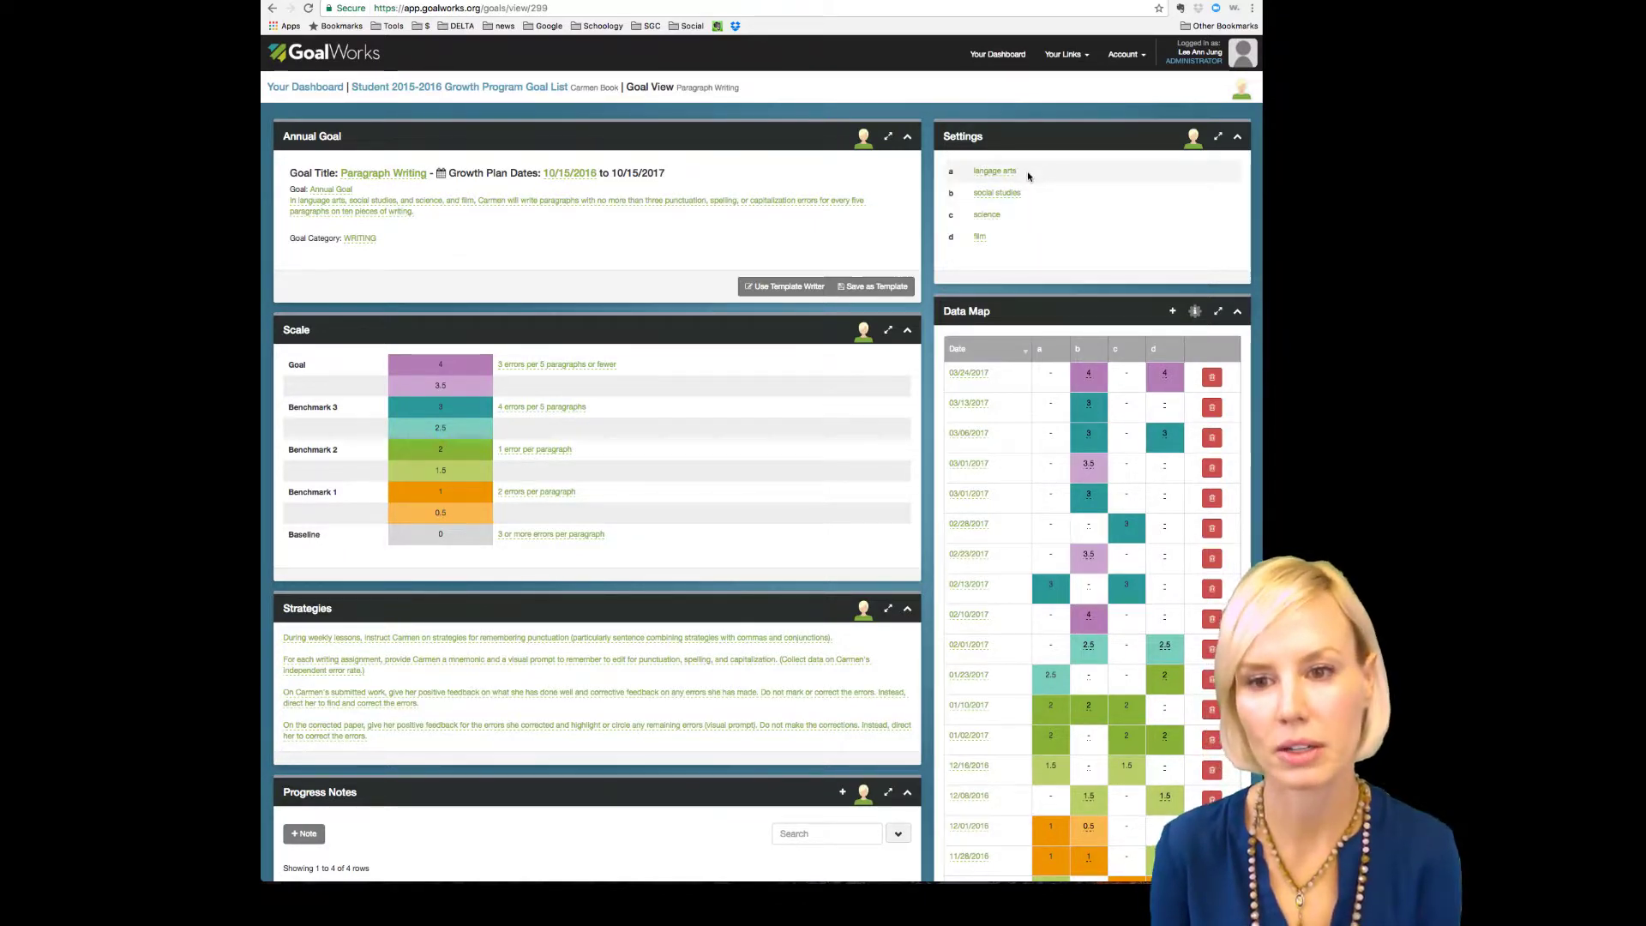
scroll(1027, 184, down, 1)
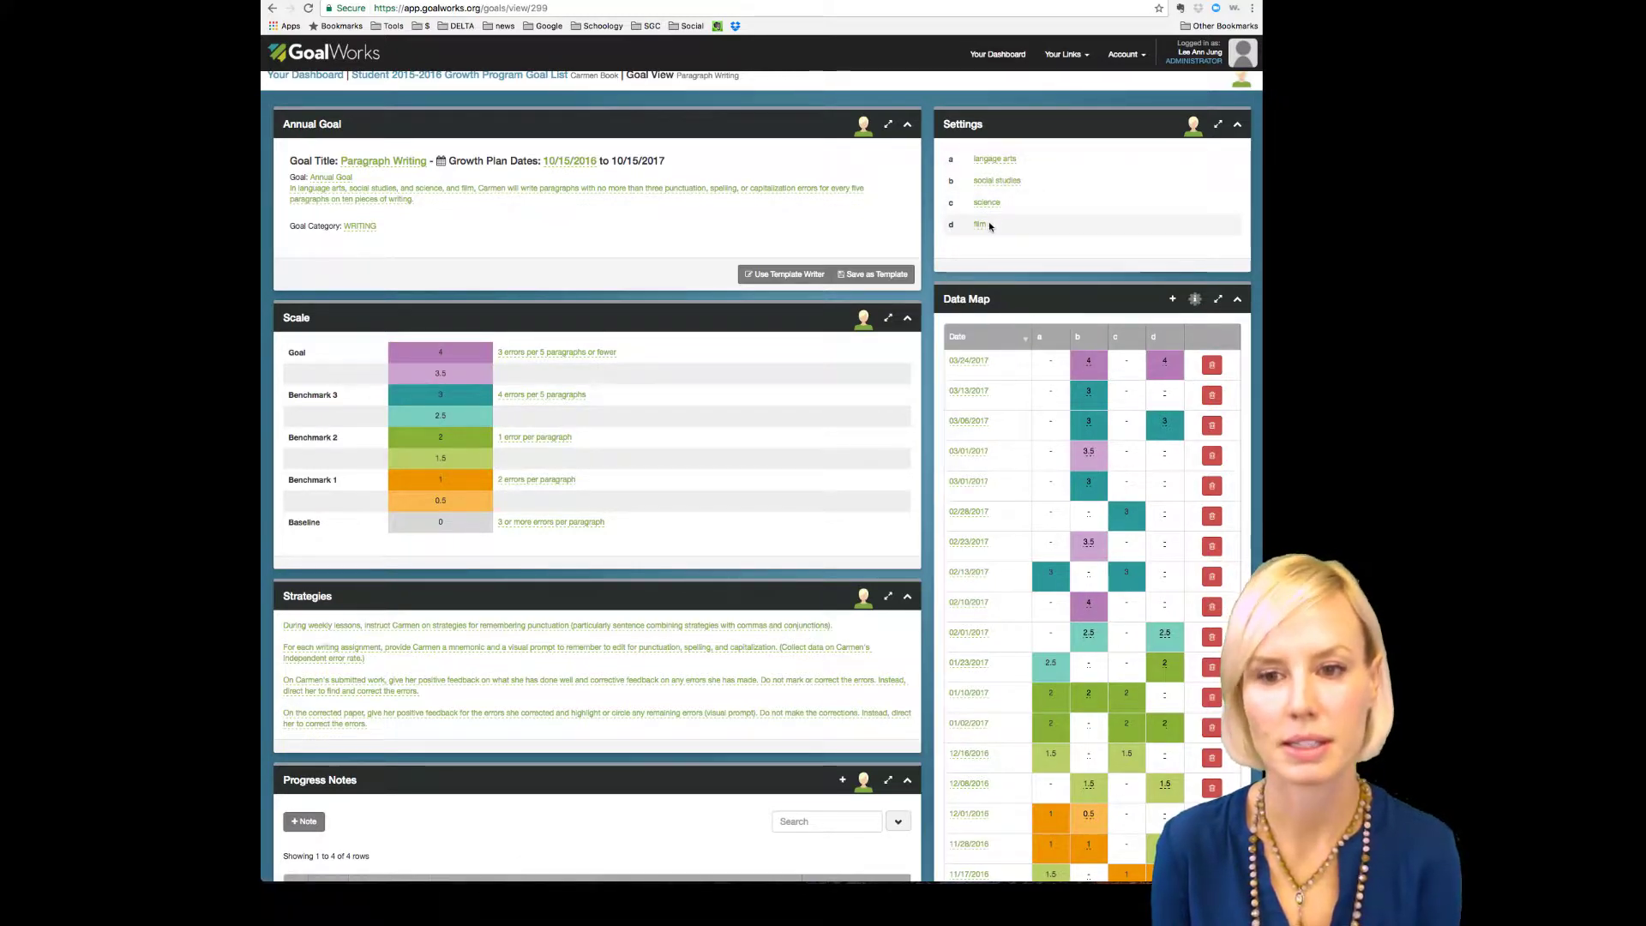
scroll(1017, 221, down, 7)
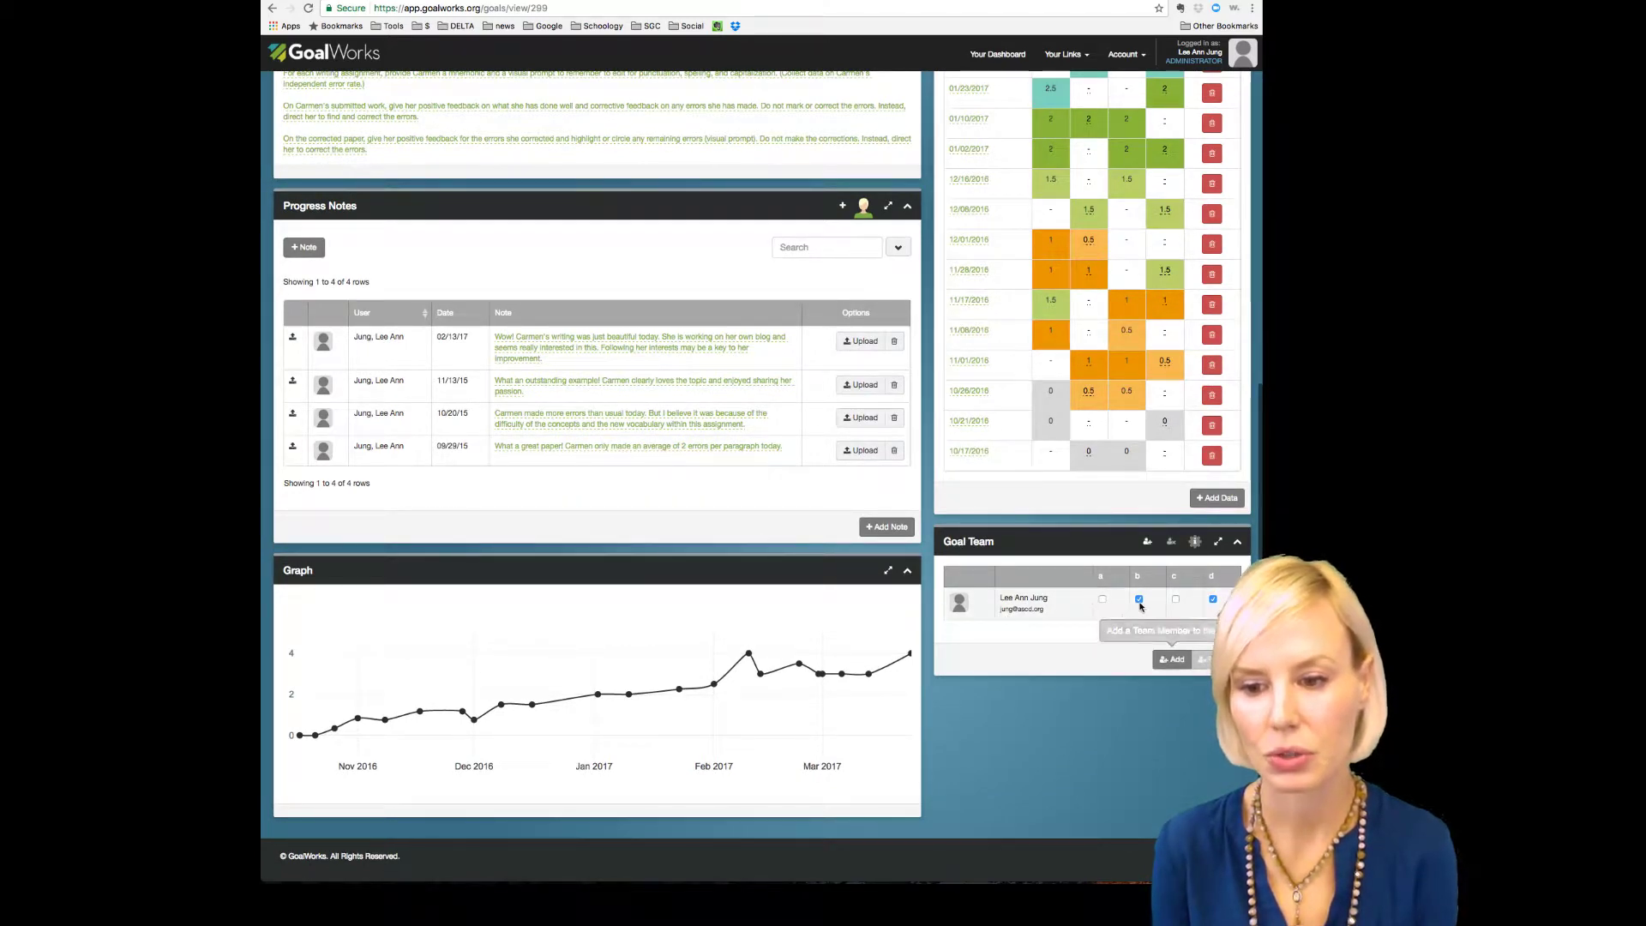
scroll(1159, 608, up, 6)
scroll(1159, 608, up, 1)
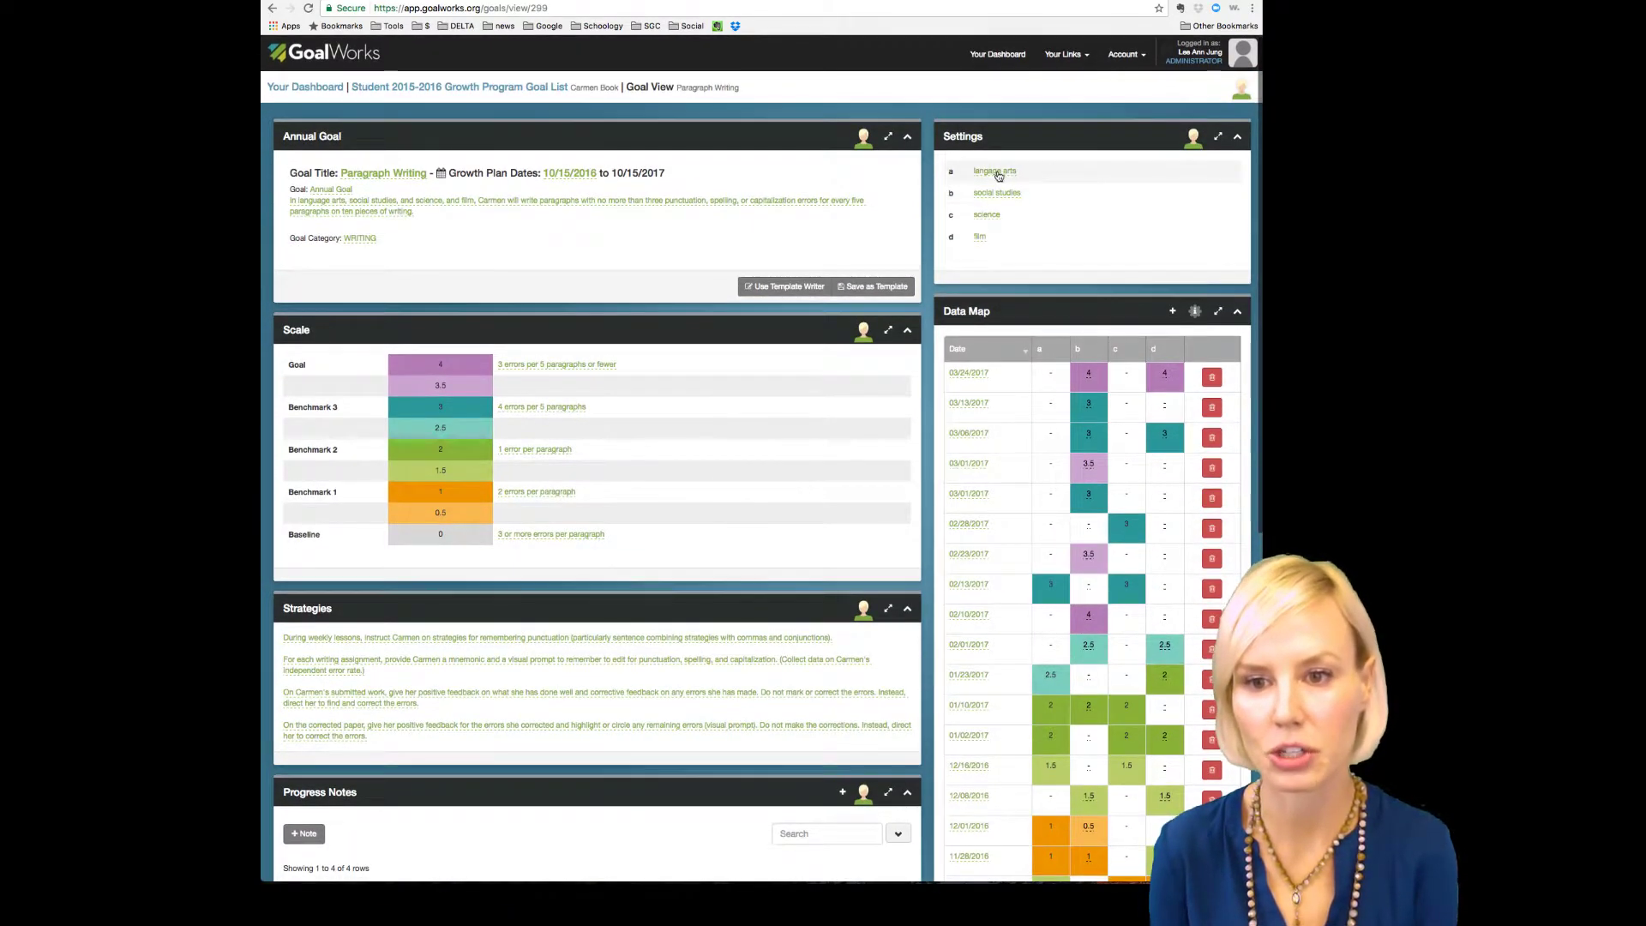
scroll(987, 176, down, 7)
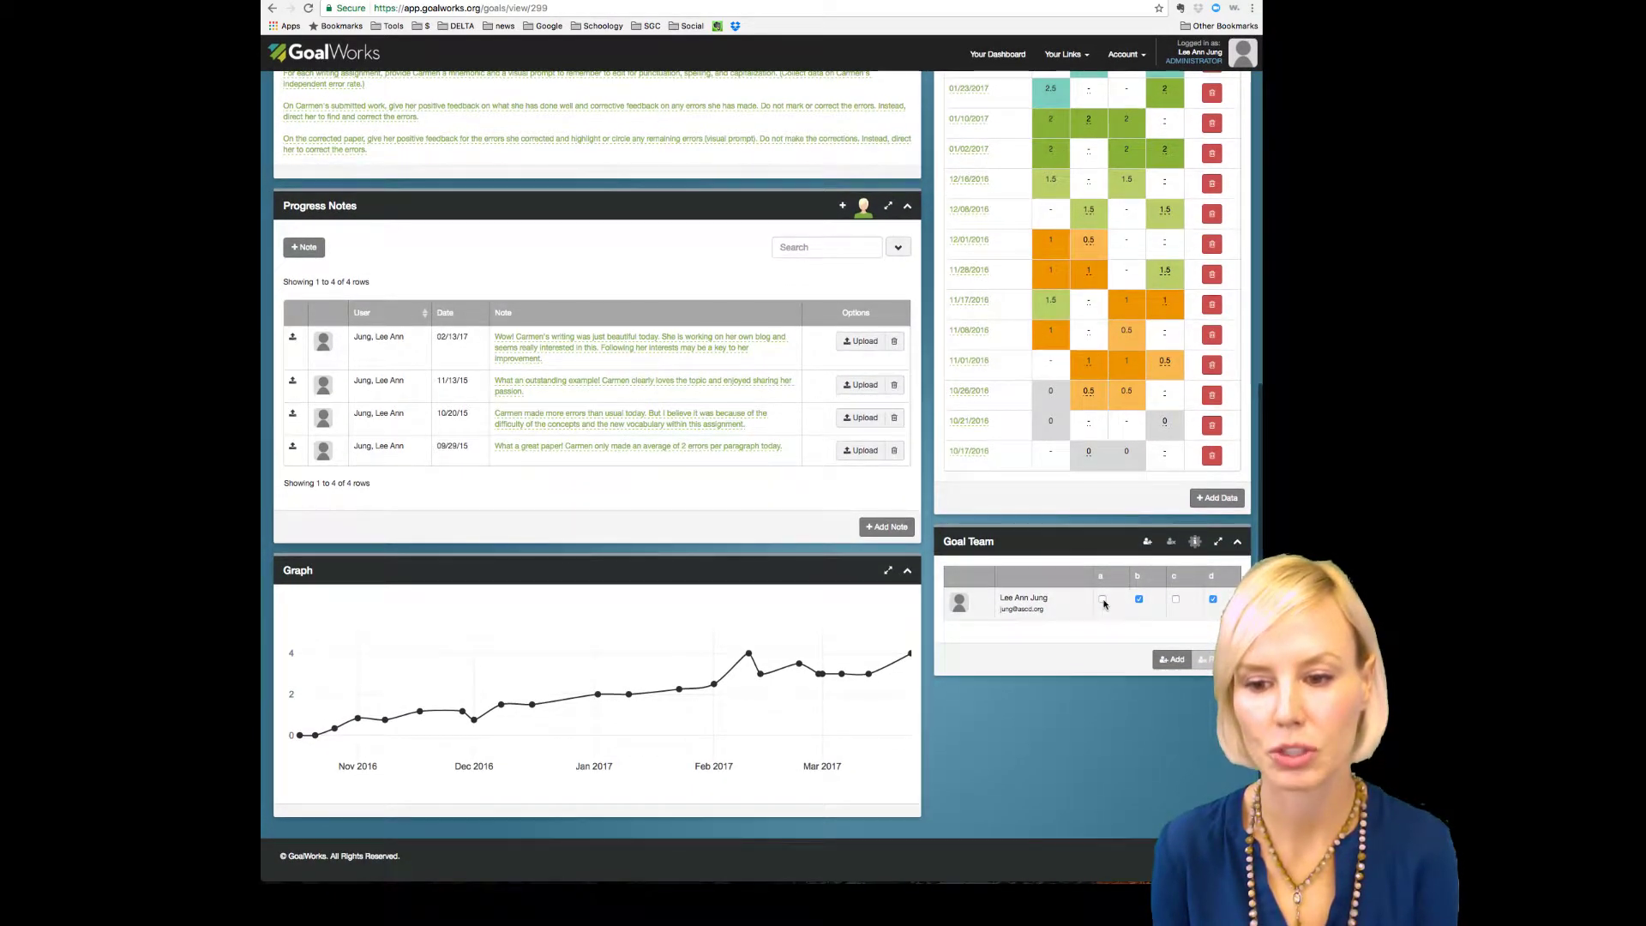
click(1103, 601)
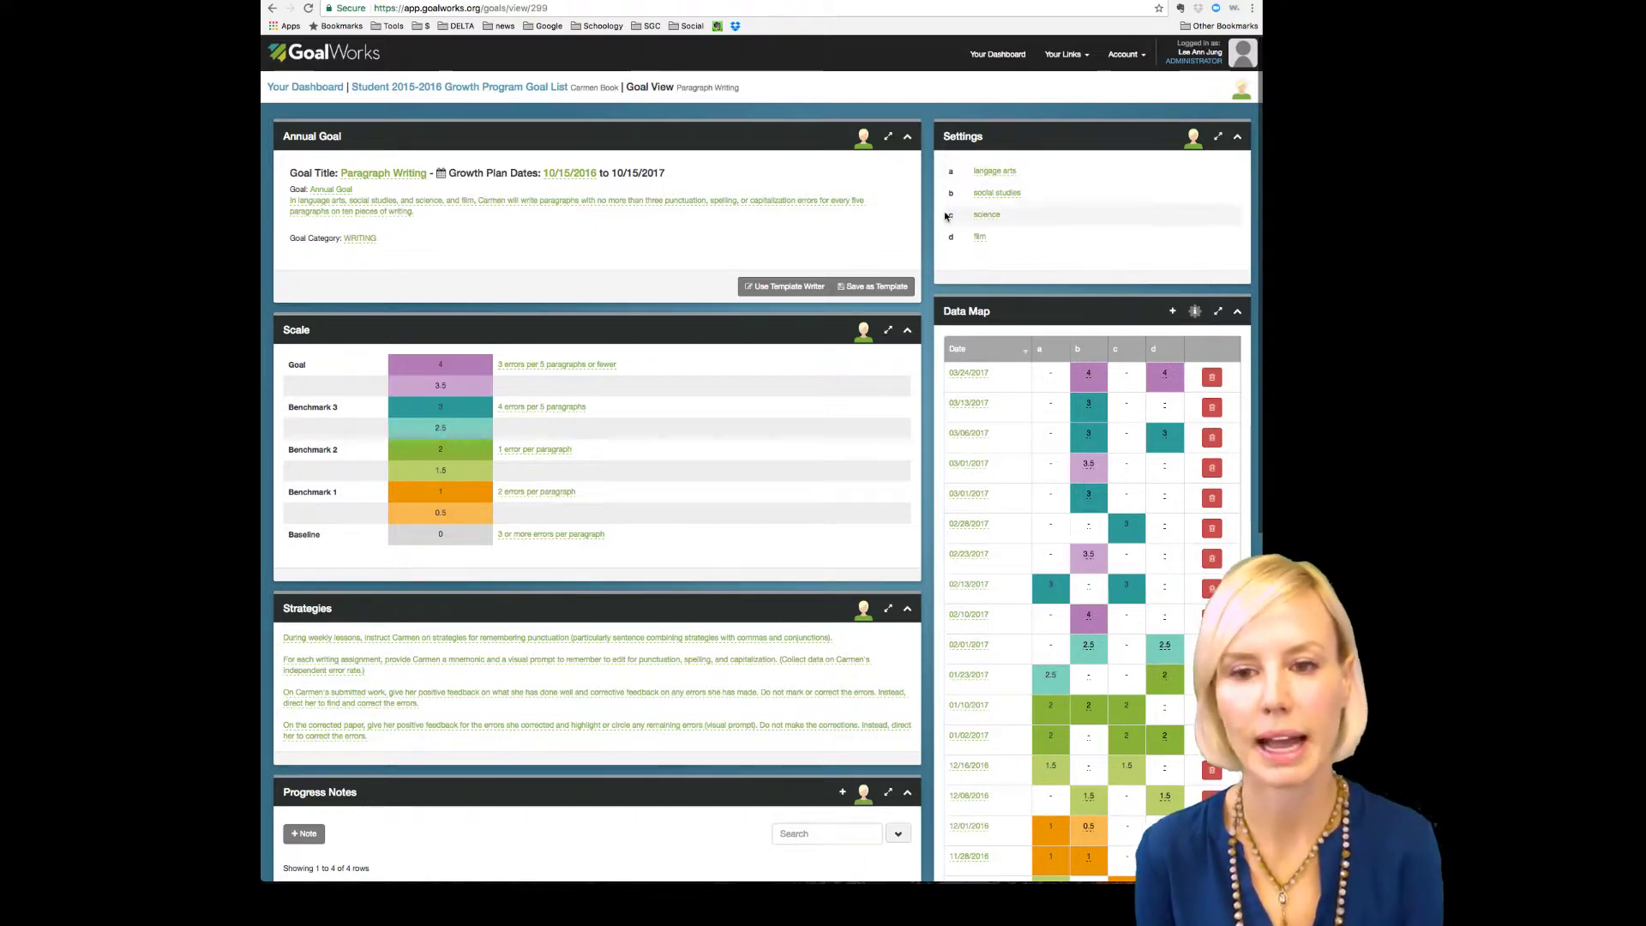
scroll(929, 223, down, 1)
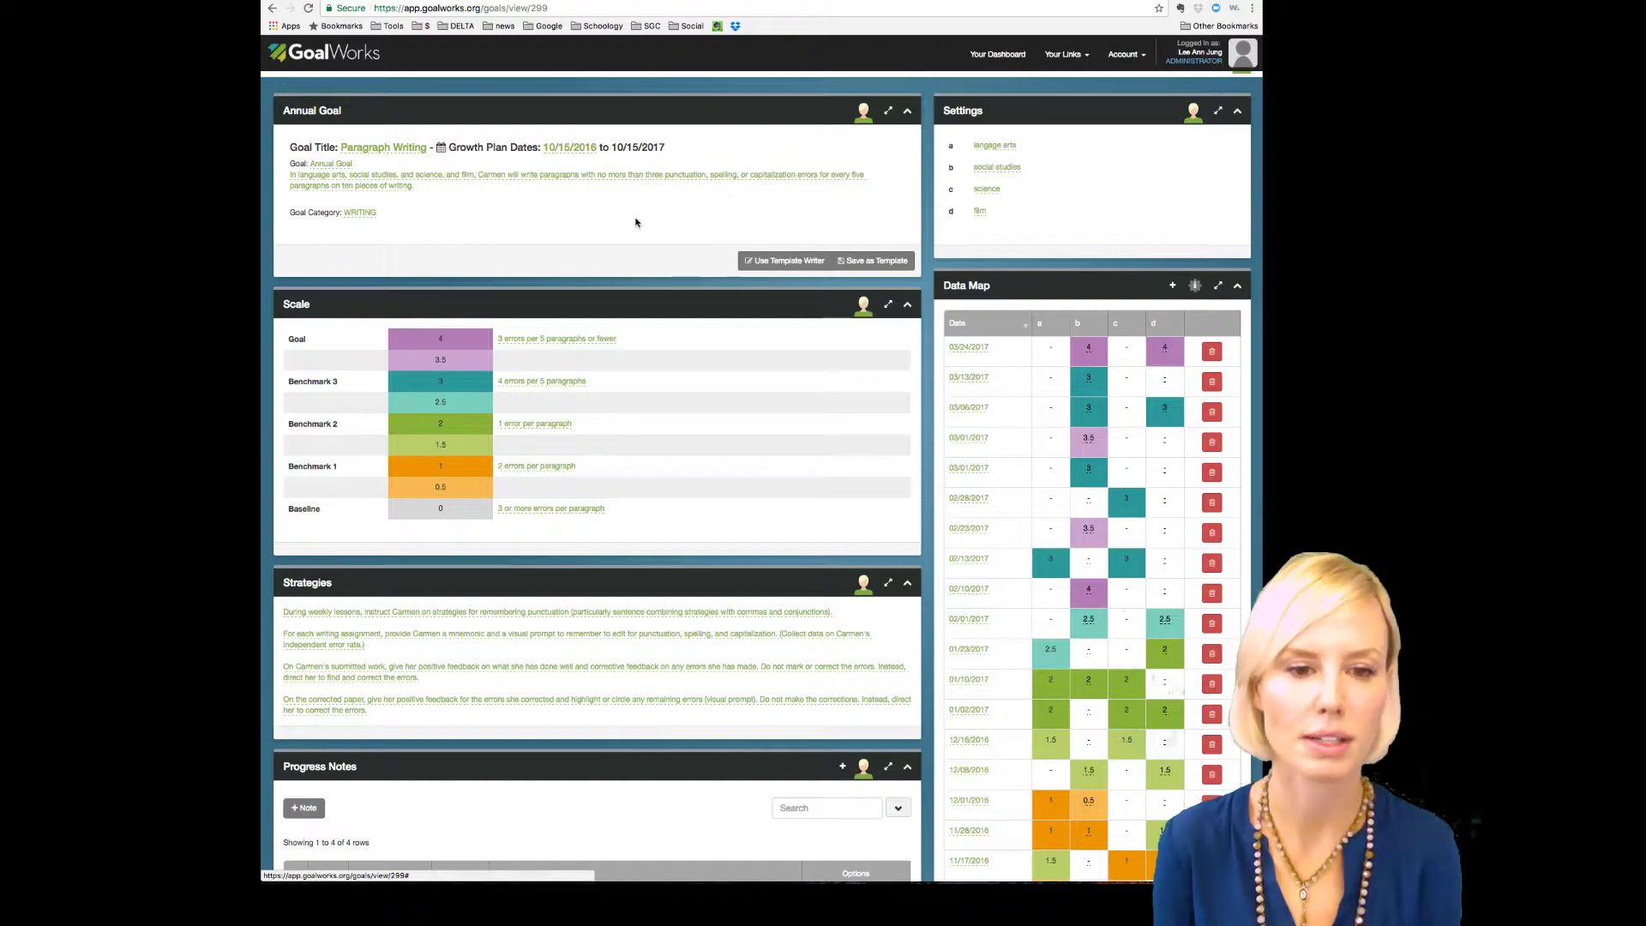
Step: Bring the four progress notes and the Nov 2016–Mar 2017 progress graph into view
scroll(636, 222, down, 2)
scroll(636, 222, down, 7)
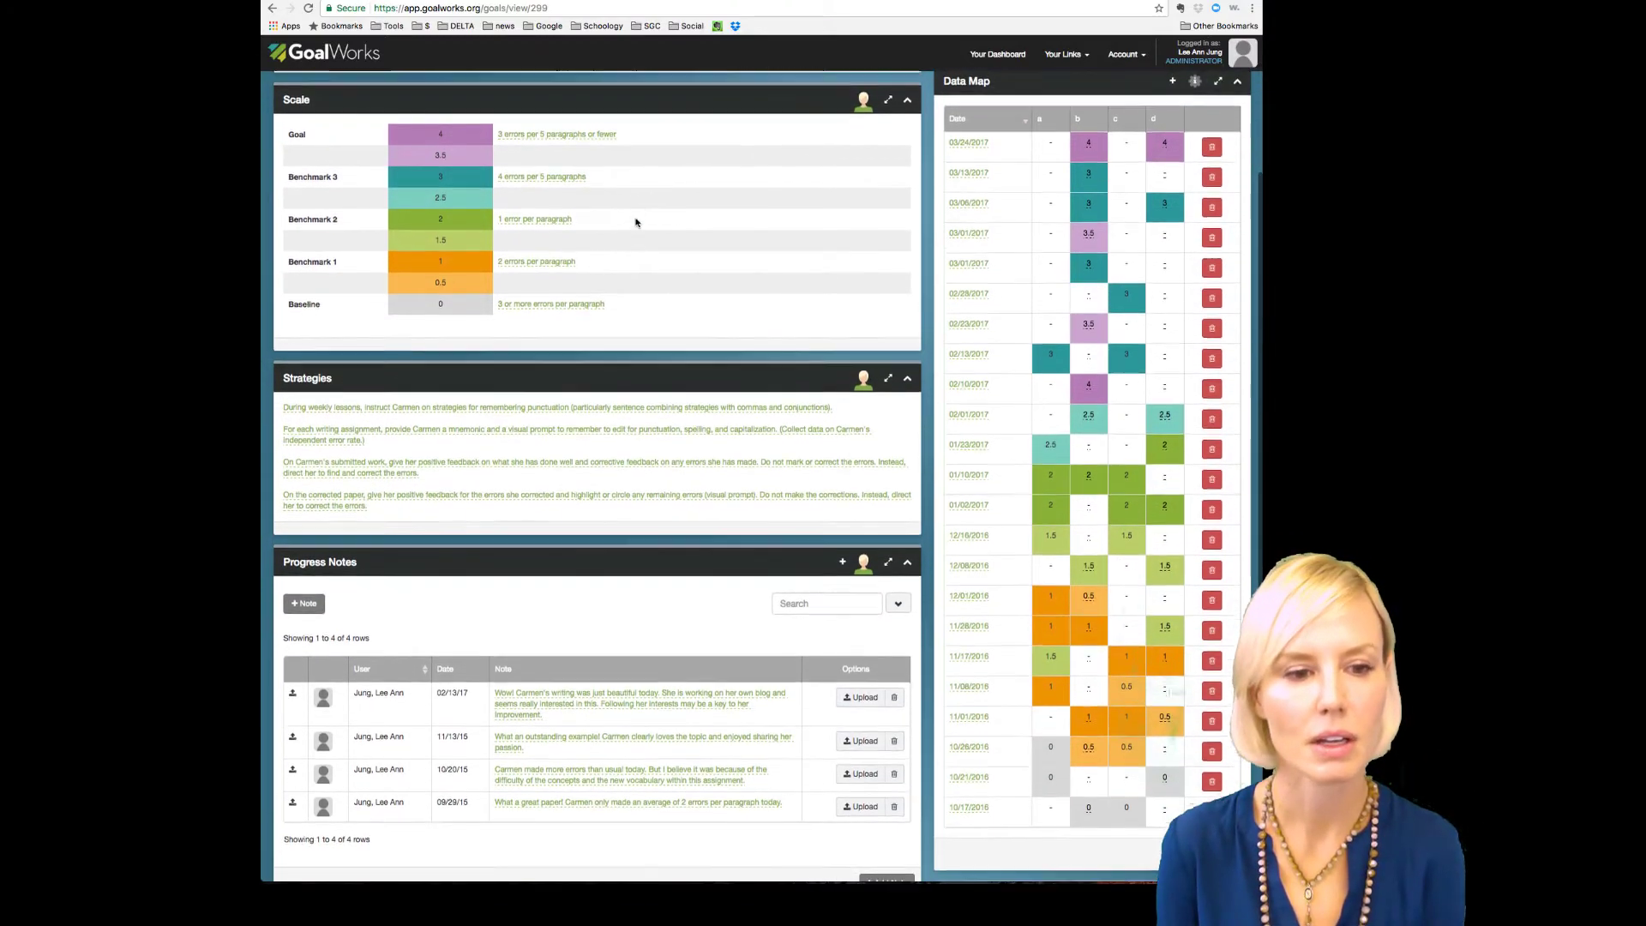
scroll(636, 222, down, 1)
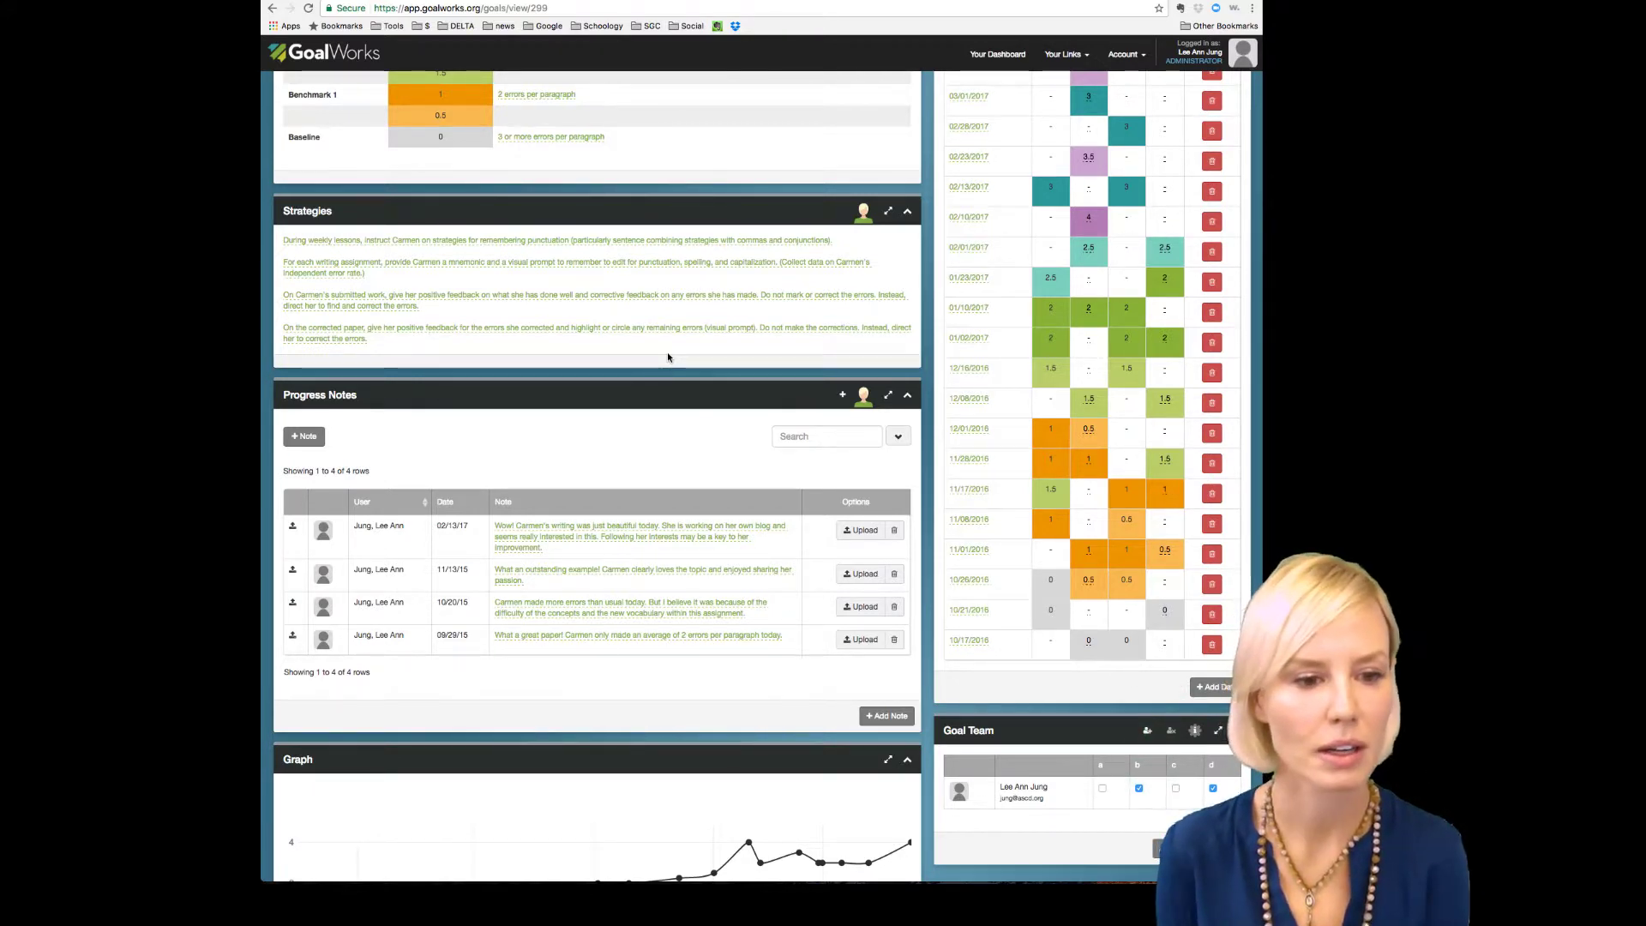
scroll(678, 352, down, 2)
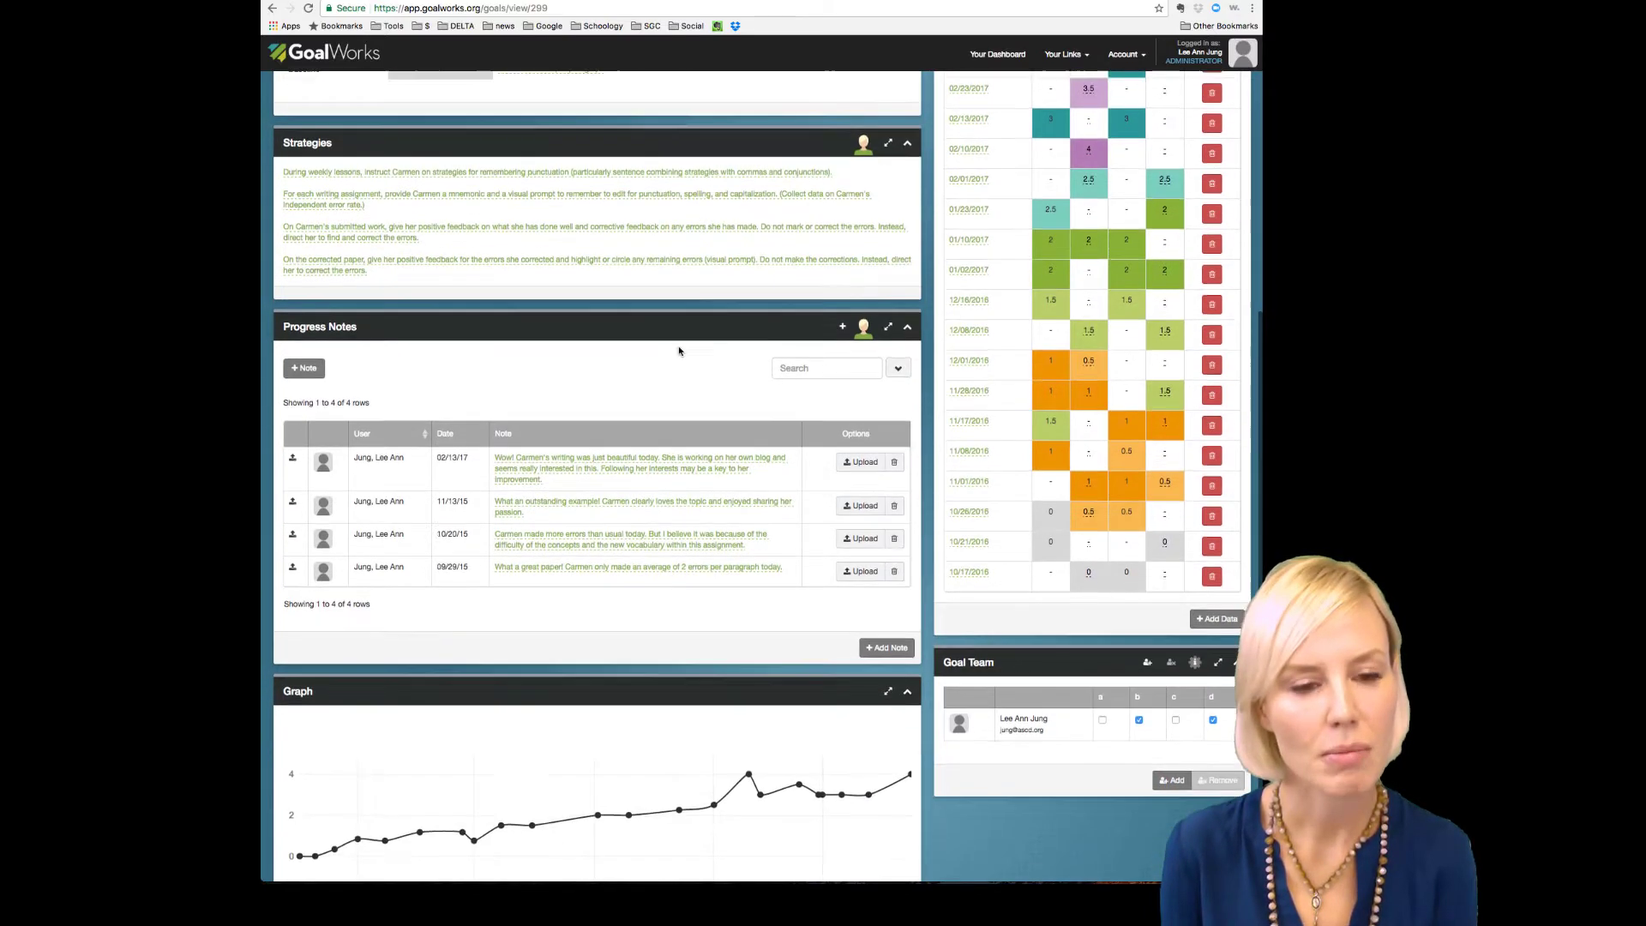
scroll(679, 350, down, 3)
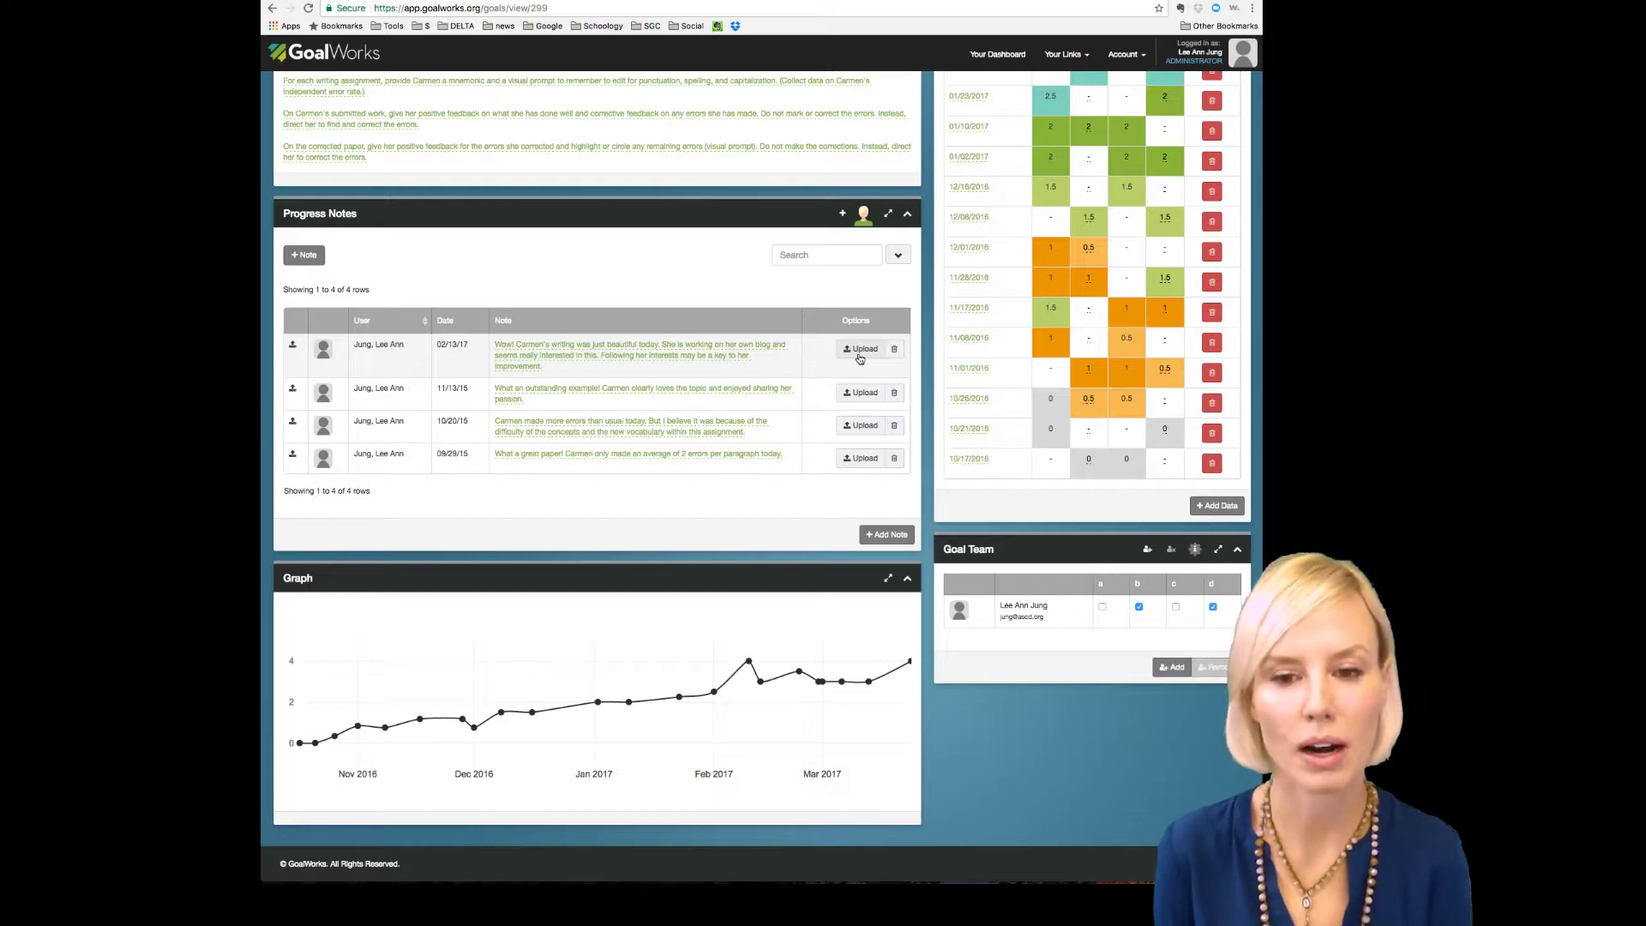
click(860, 352)
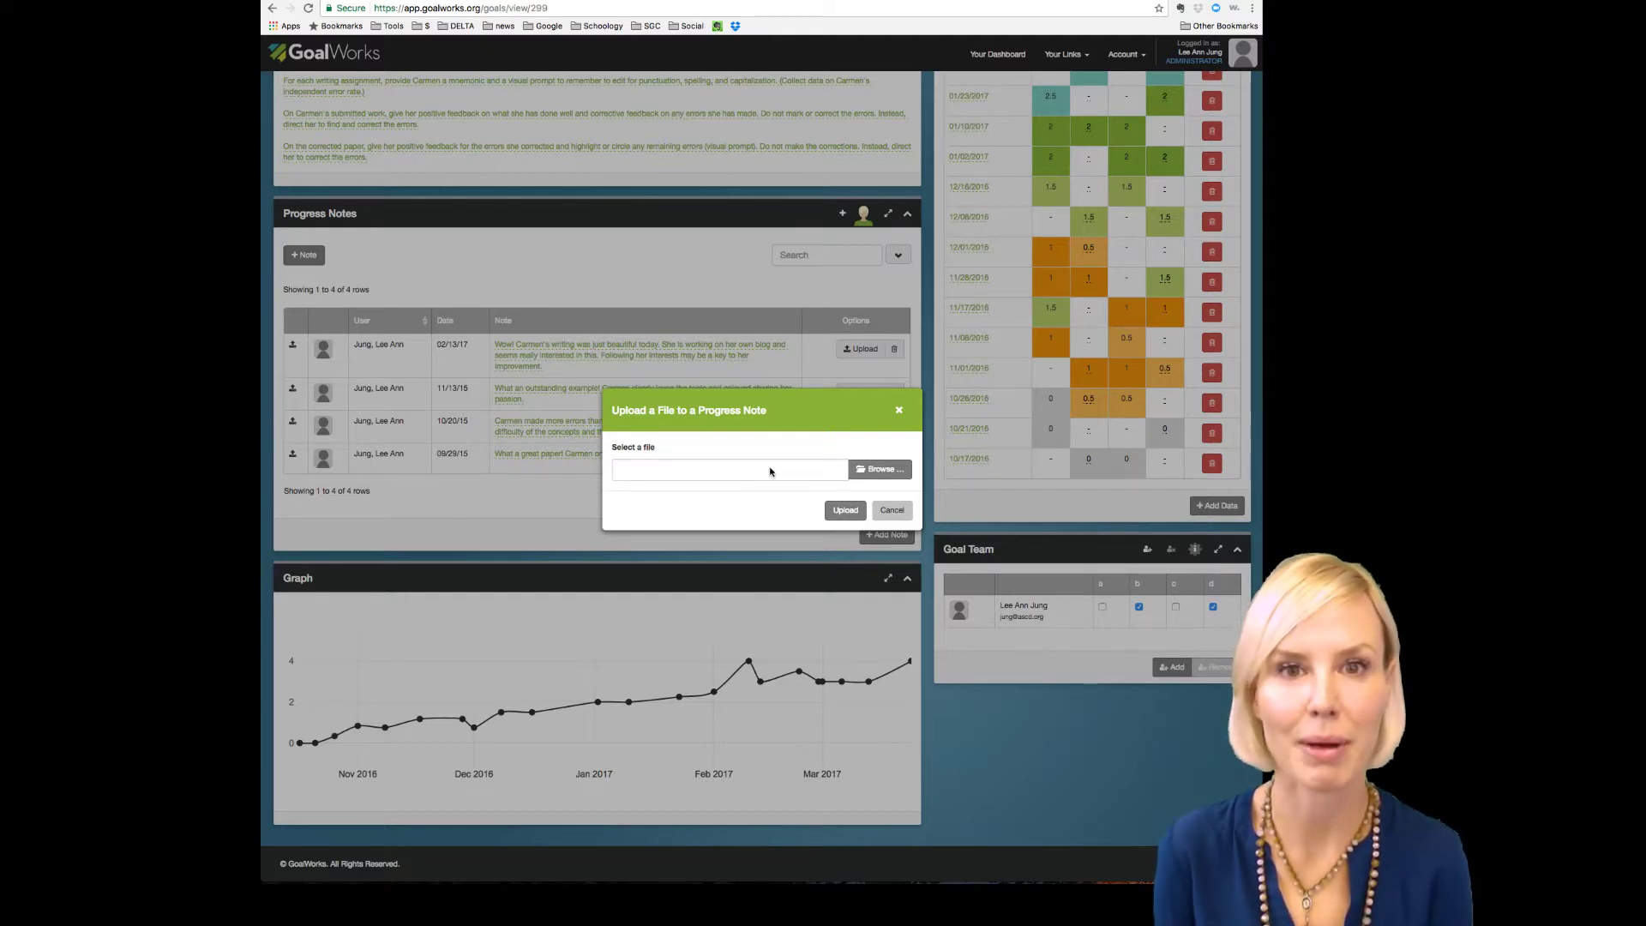
click(900, 412)
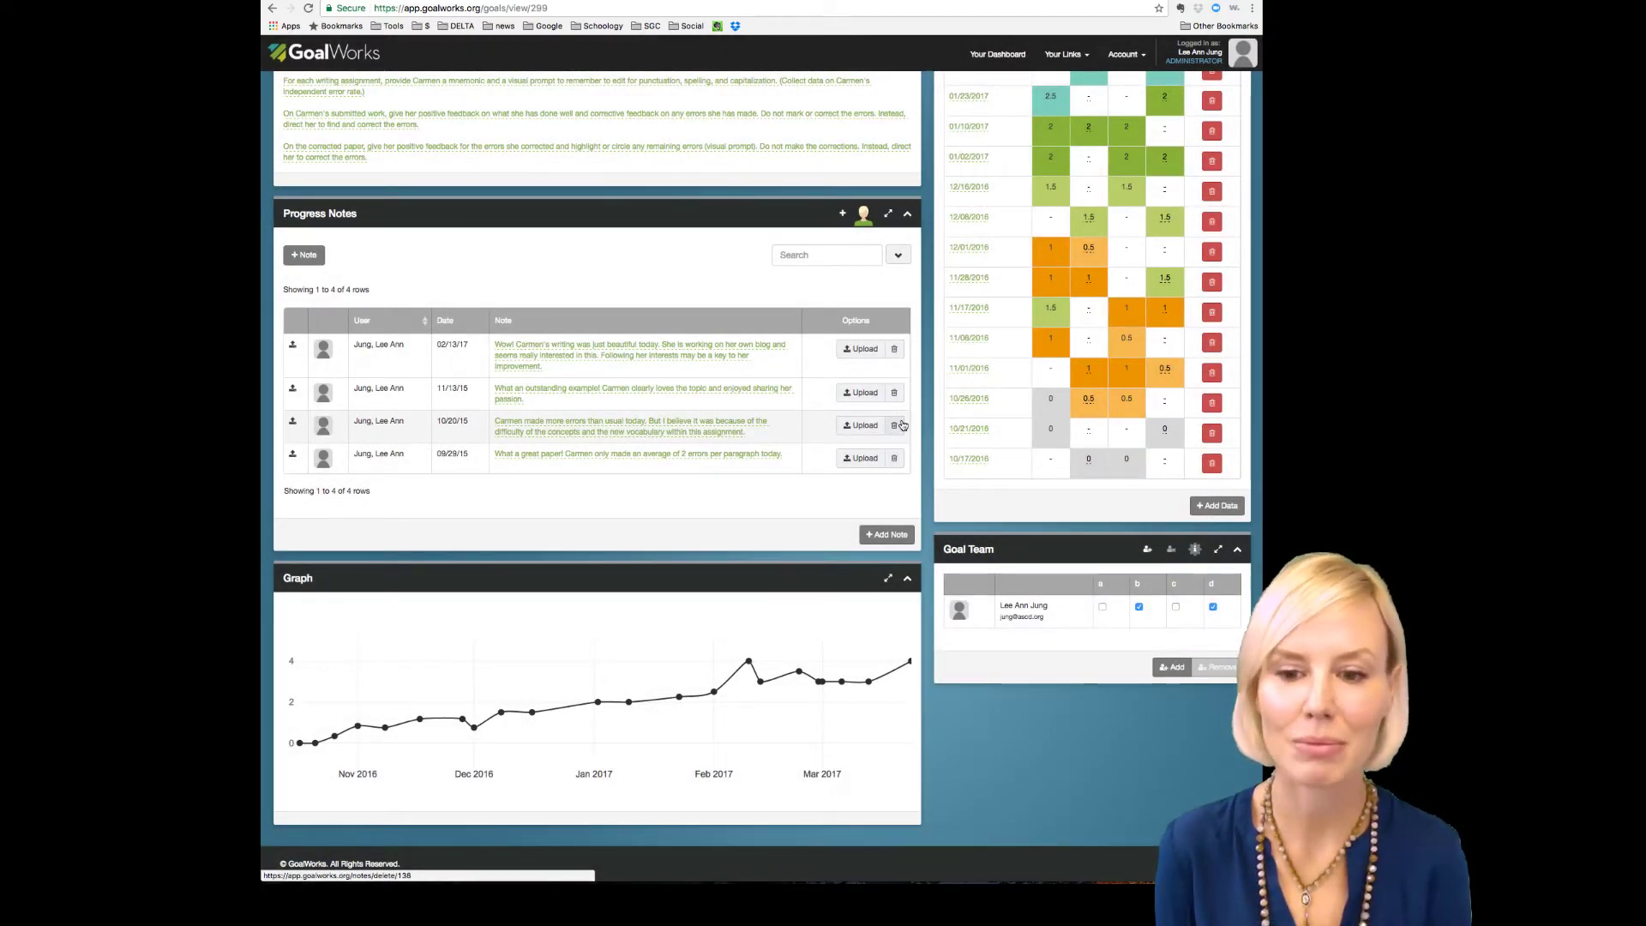
scroll(903, 425, up, 7)
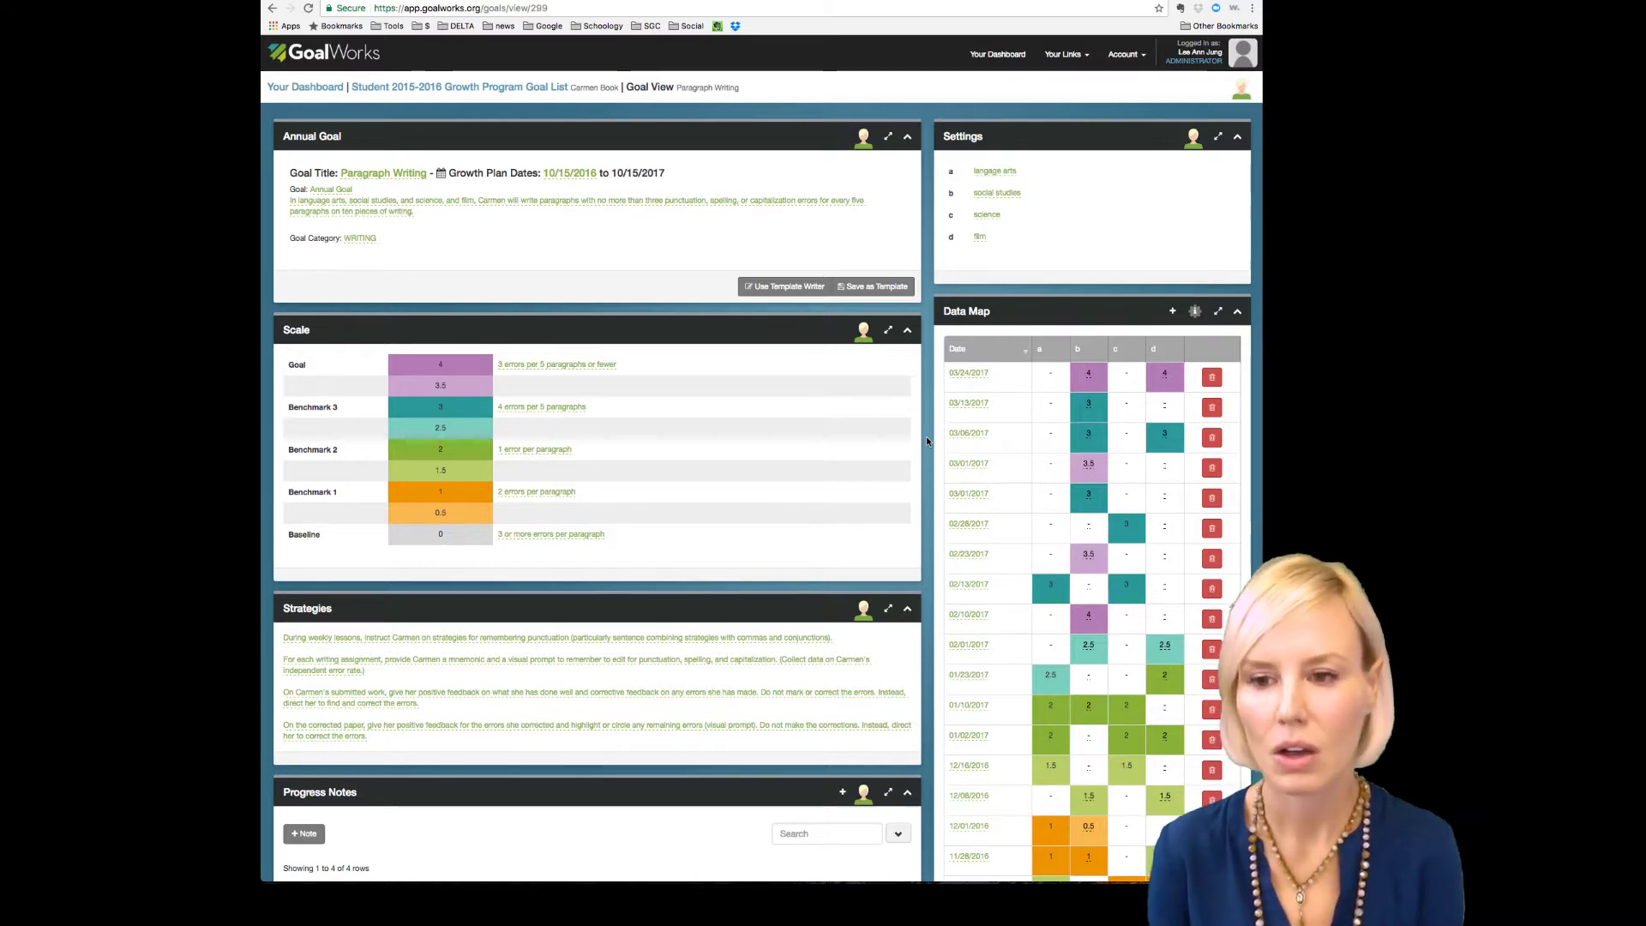
Step: Enter a score of 4 for setting b on 04/17/2017 in the Data Map
scroll(1181, 322, down, 1)
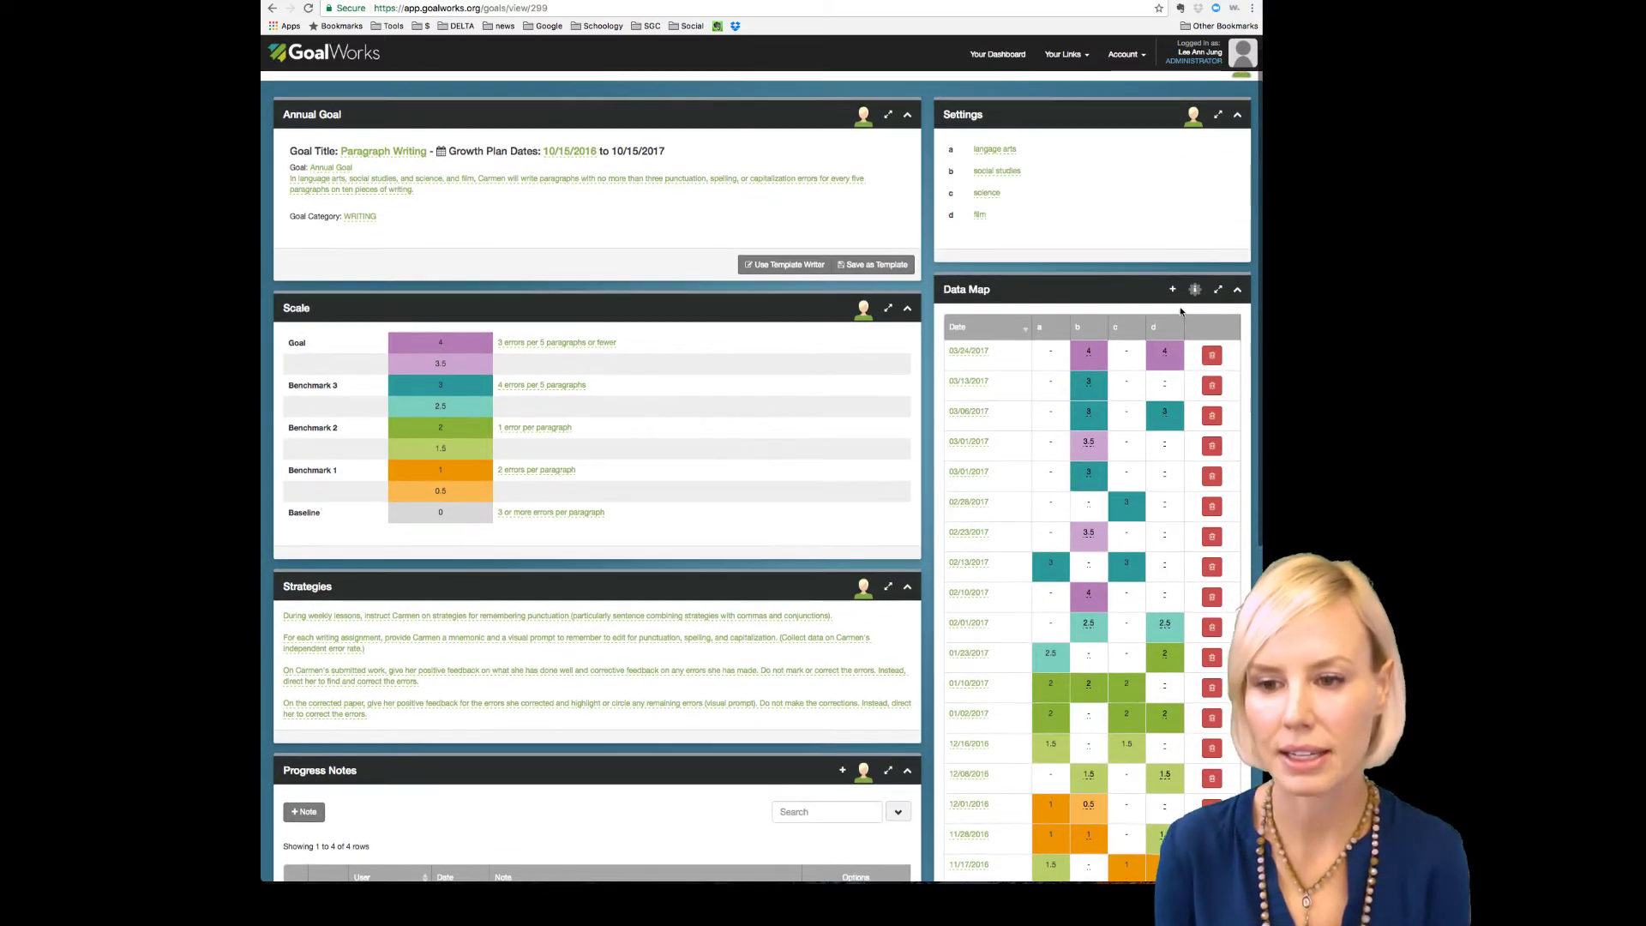
scroll(1180, 309, up, 1)
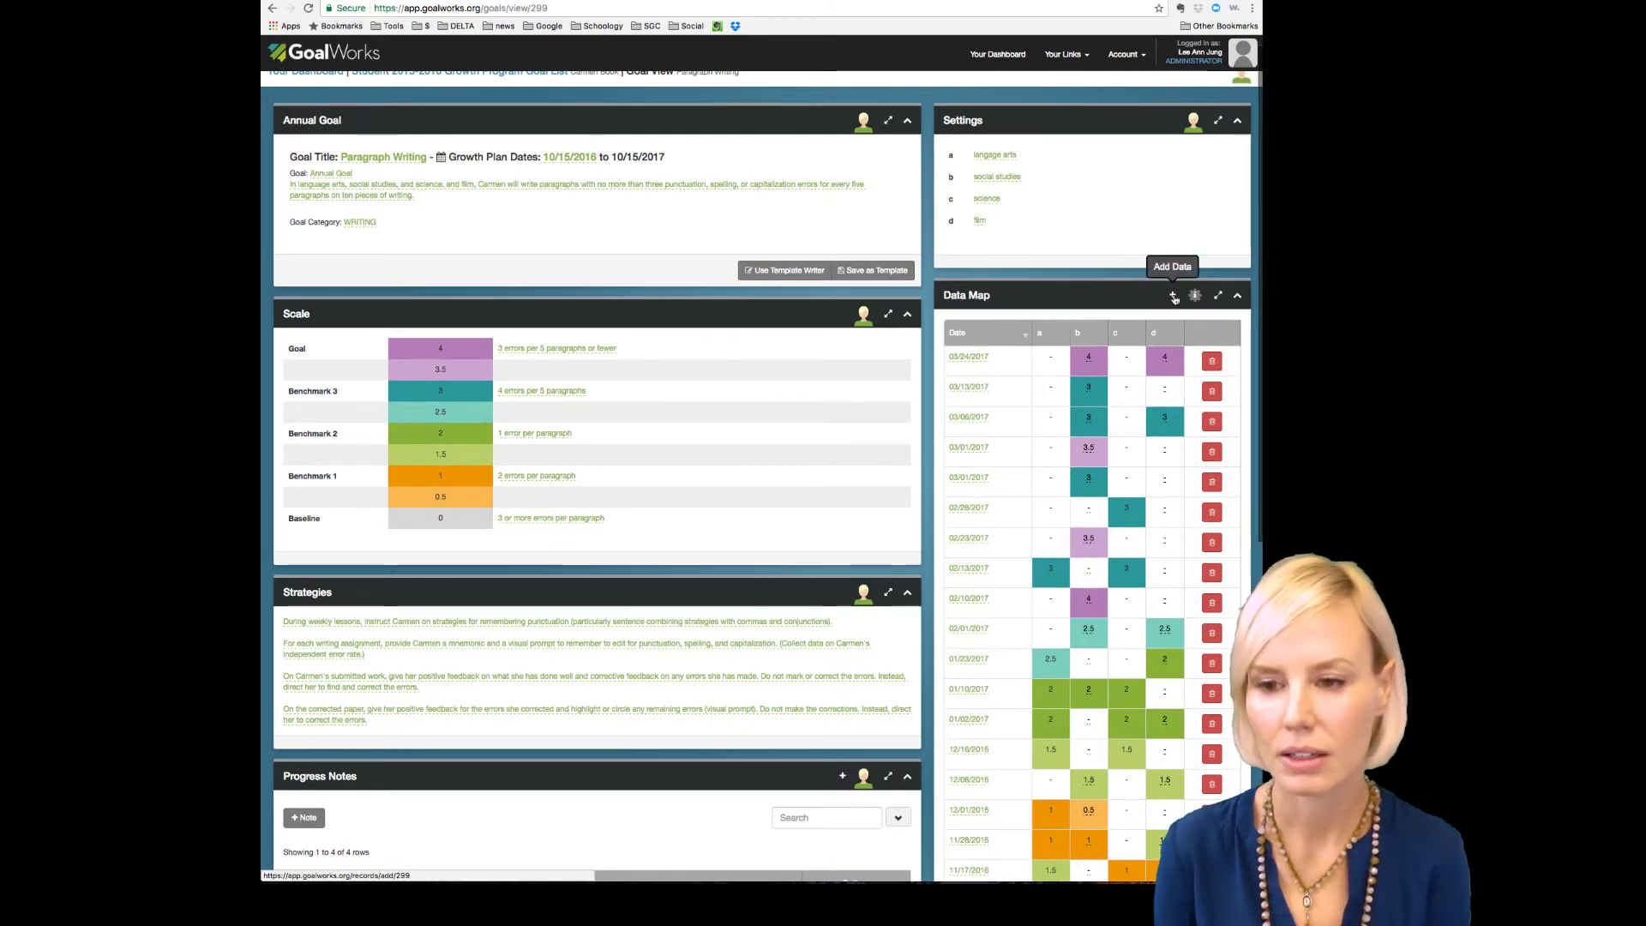
click(1174, 297)
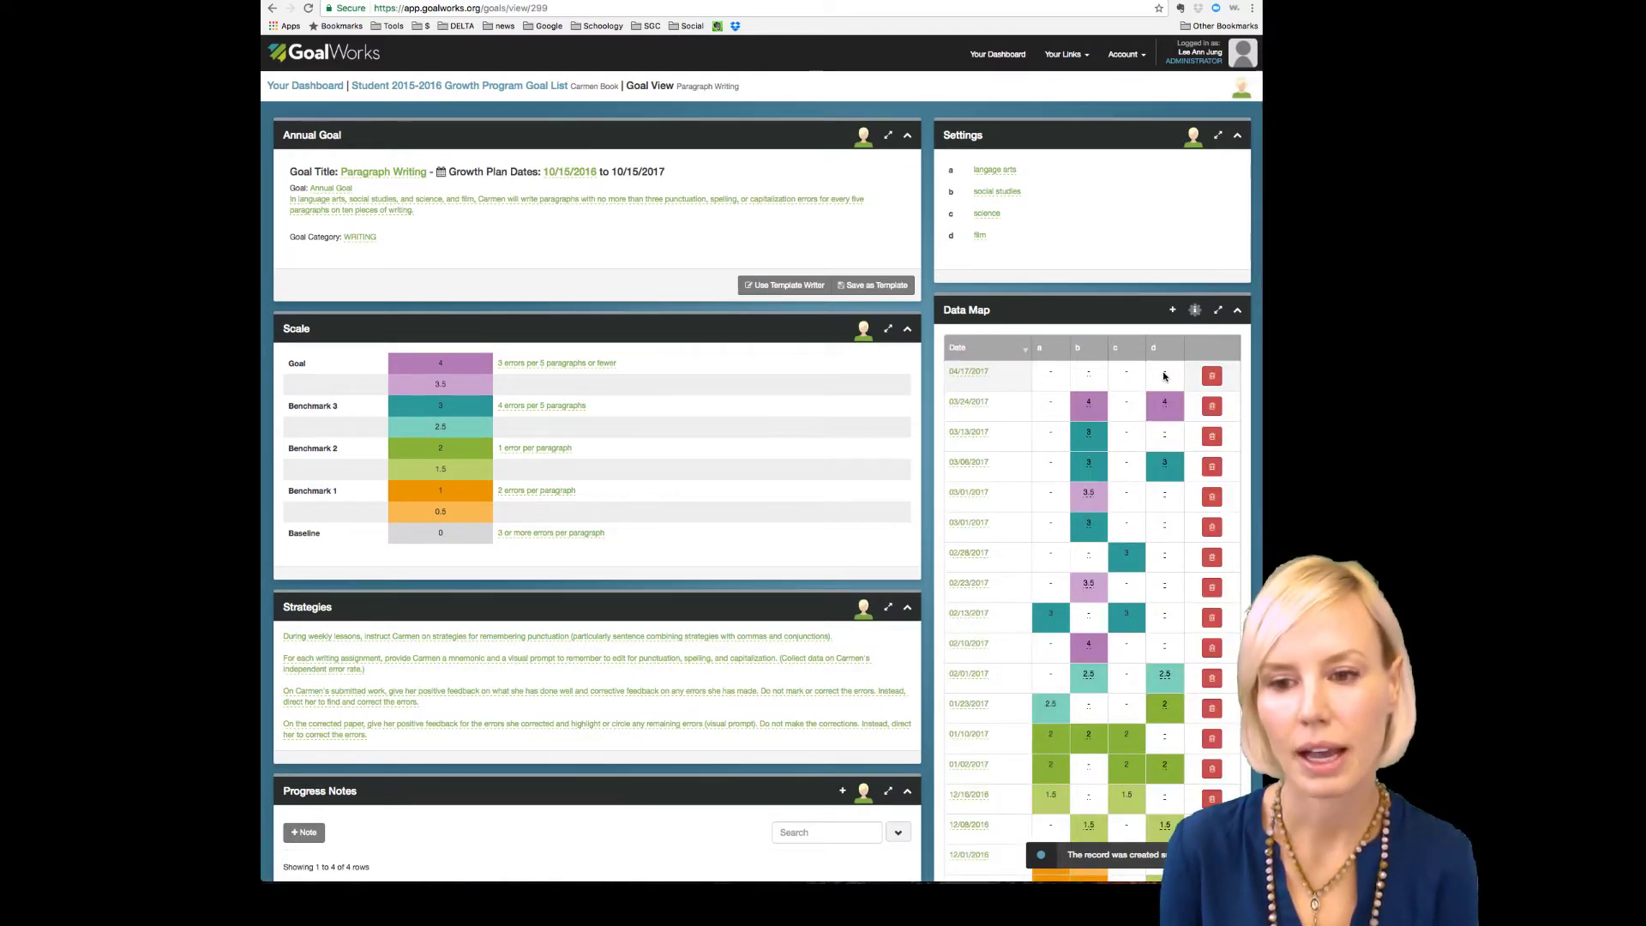
click(1090, 375)
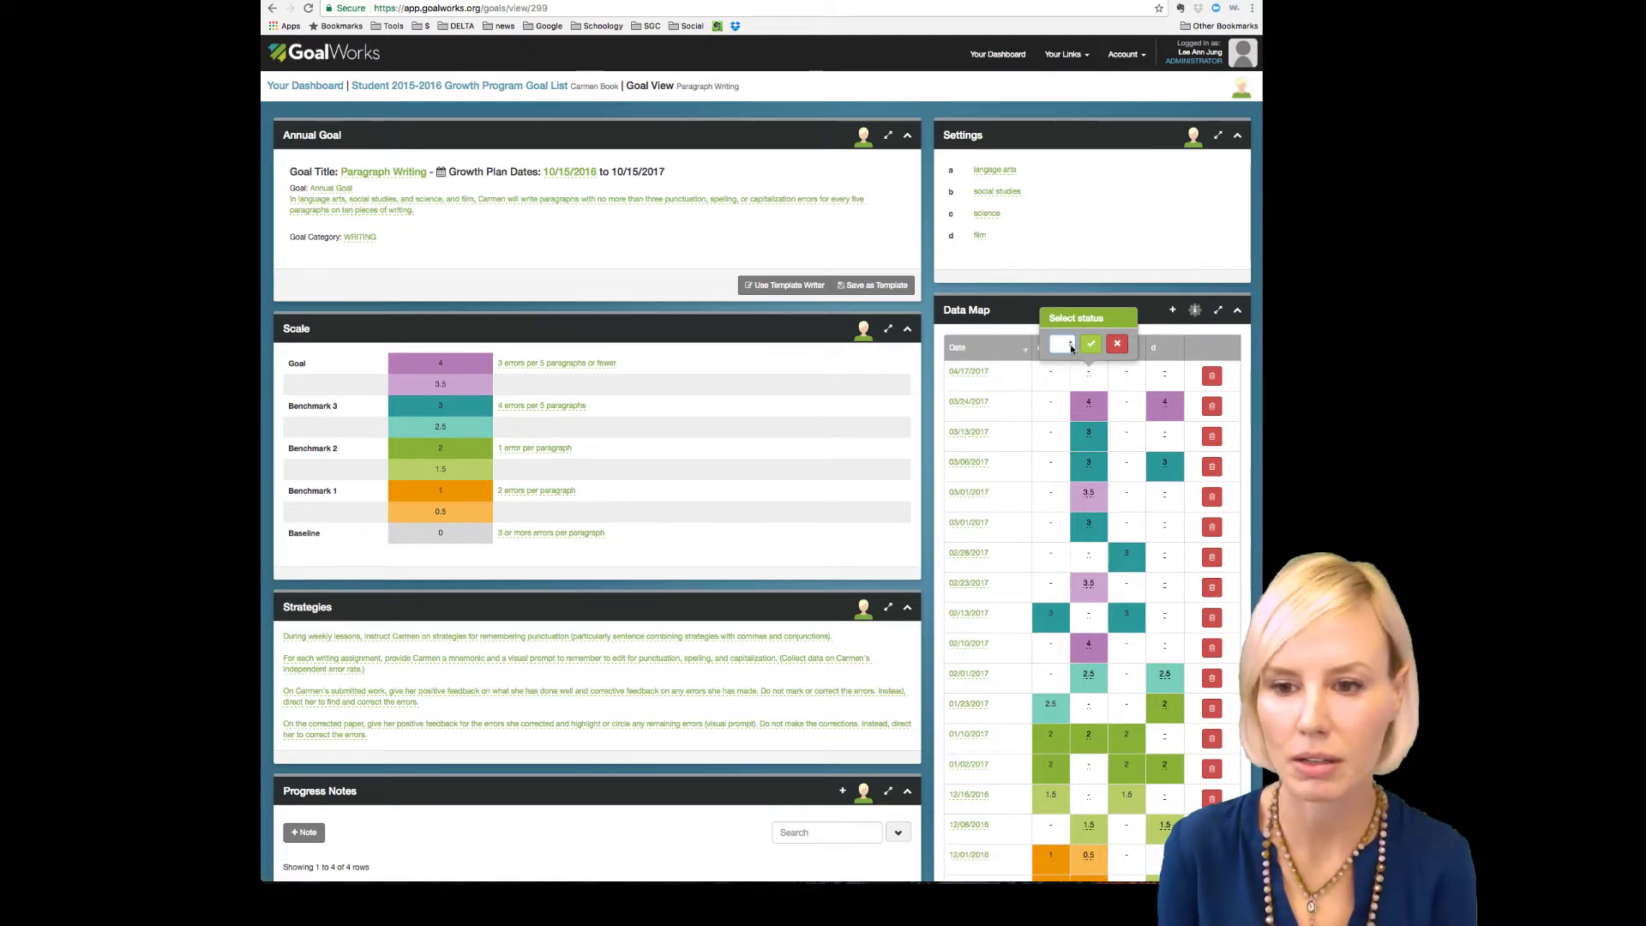
click(1068, 344)
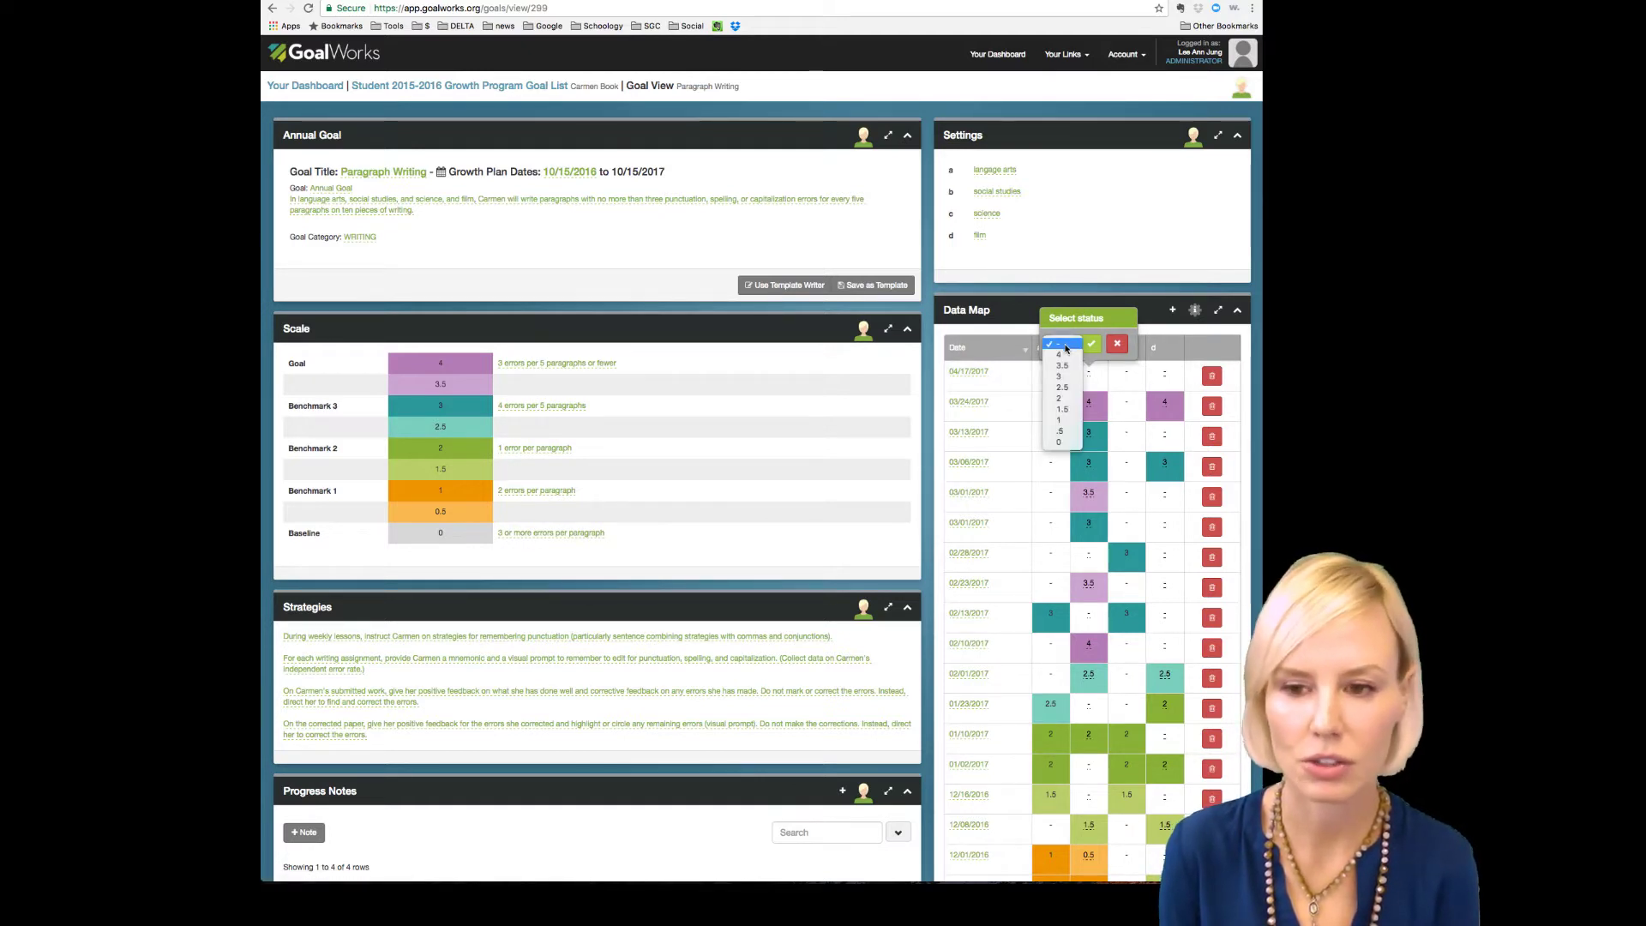
click(1065, 356)
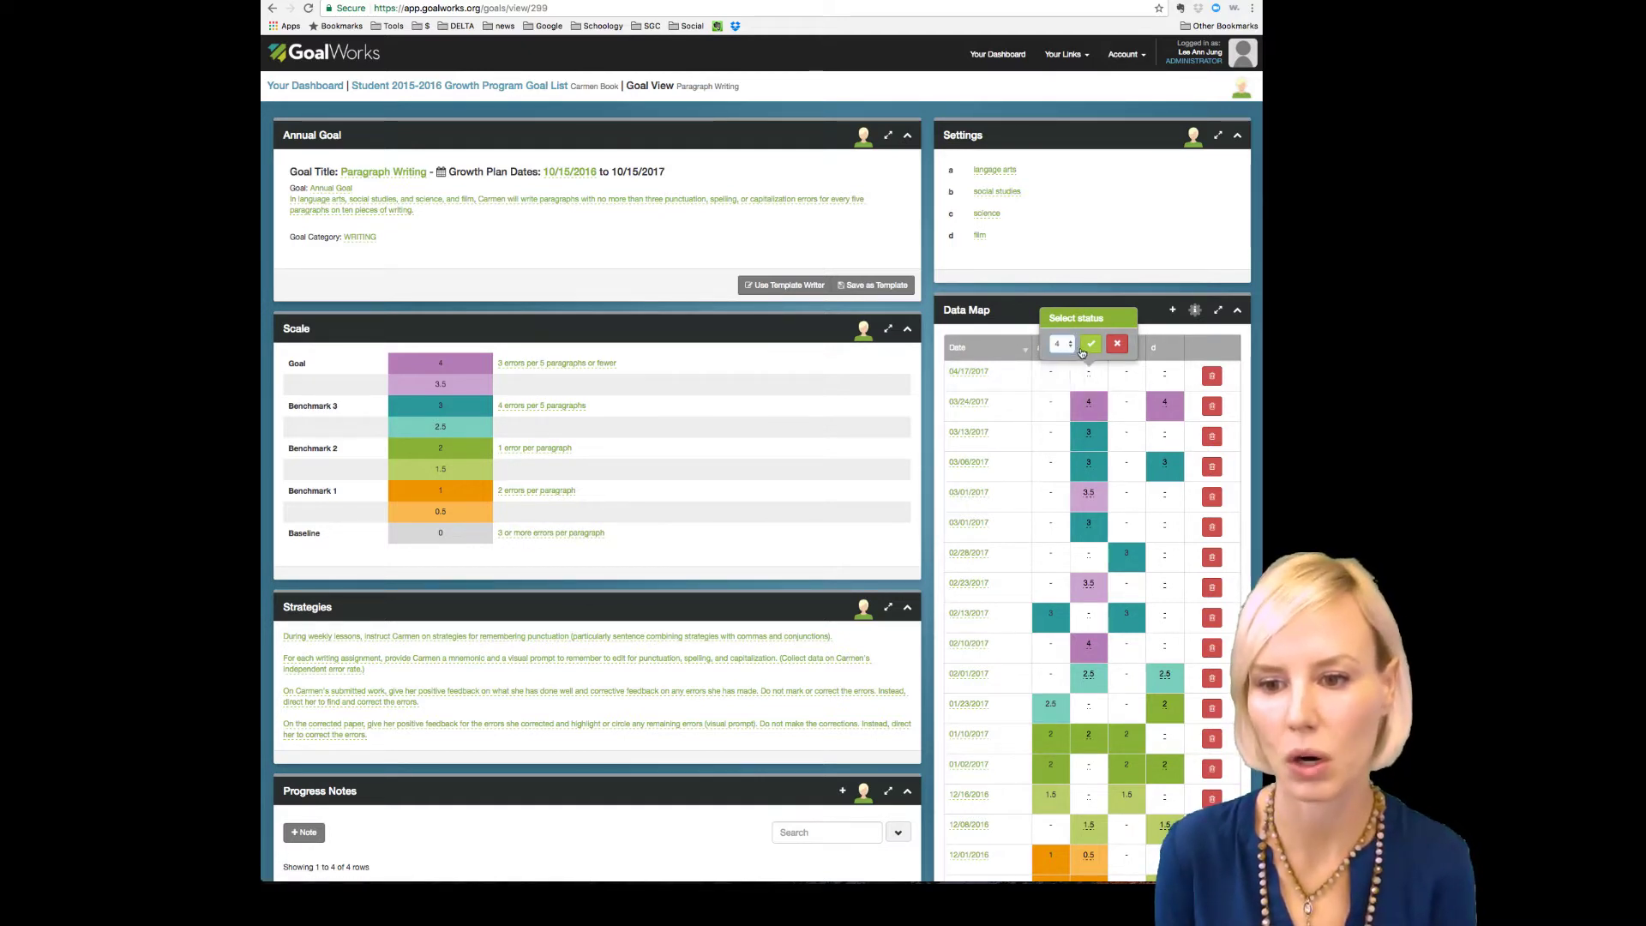
click(1089, 344)
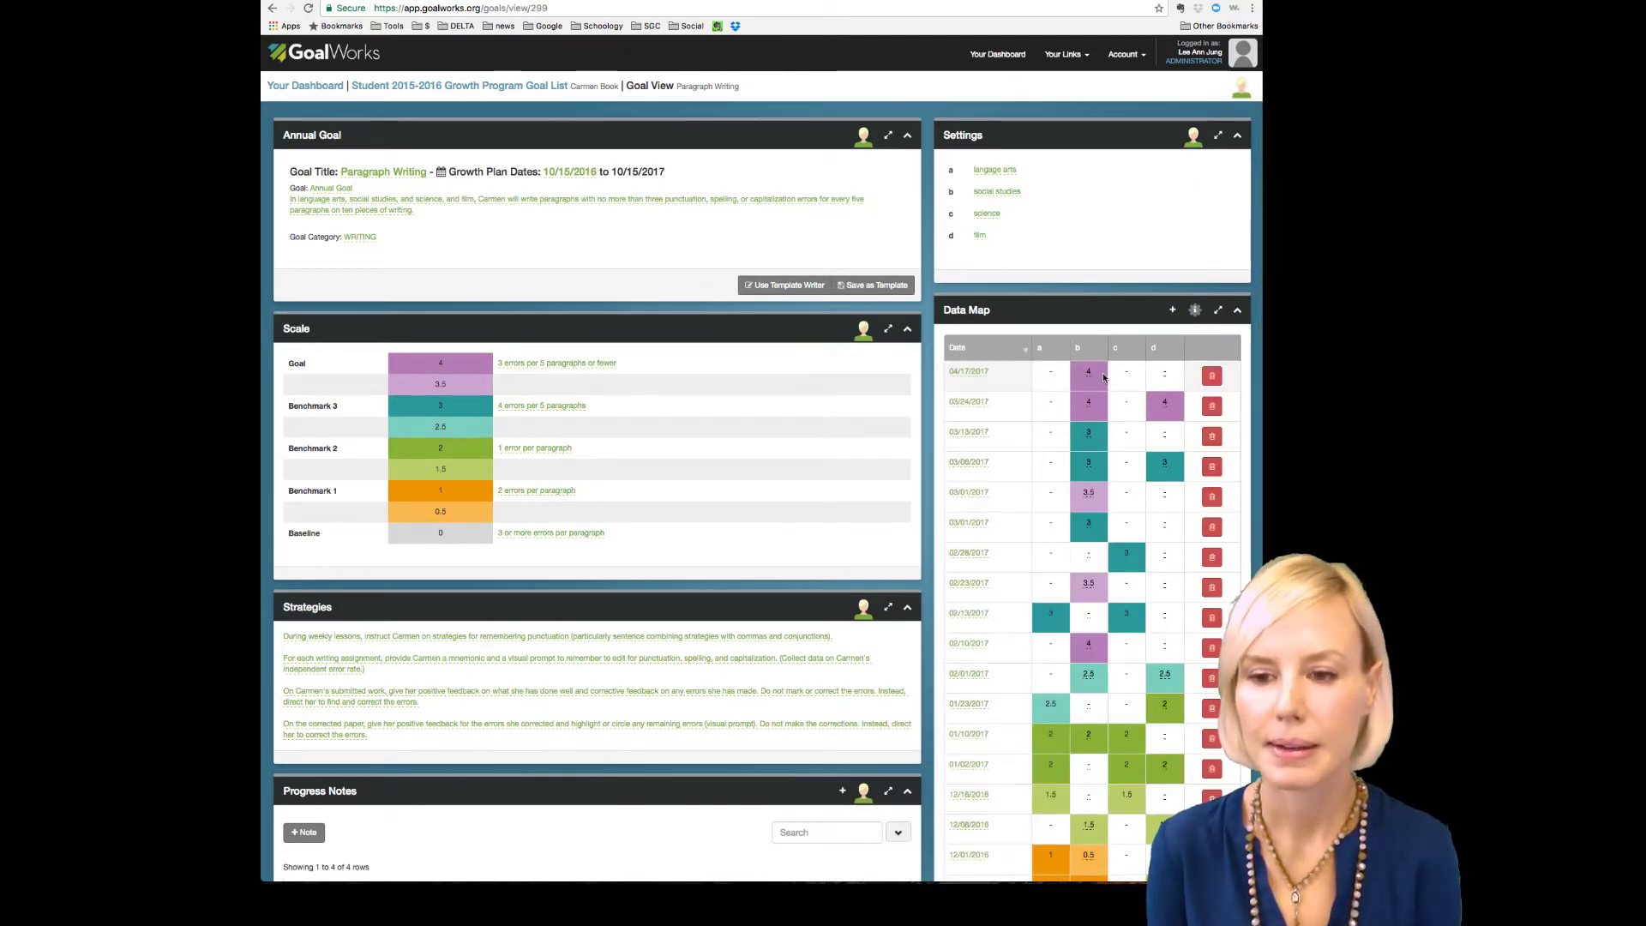
mouse_move(1090, 377)
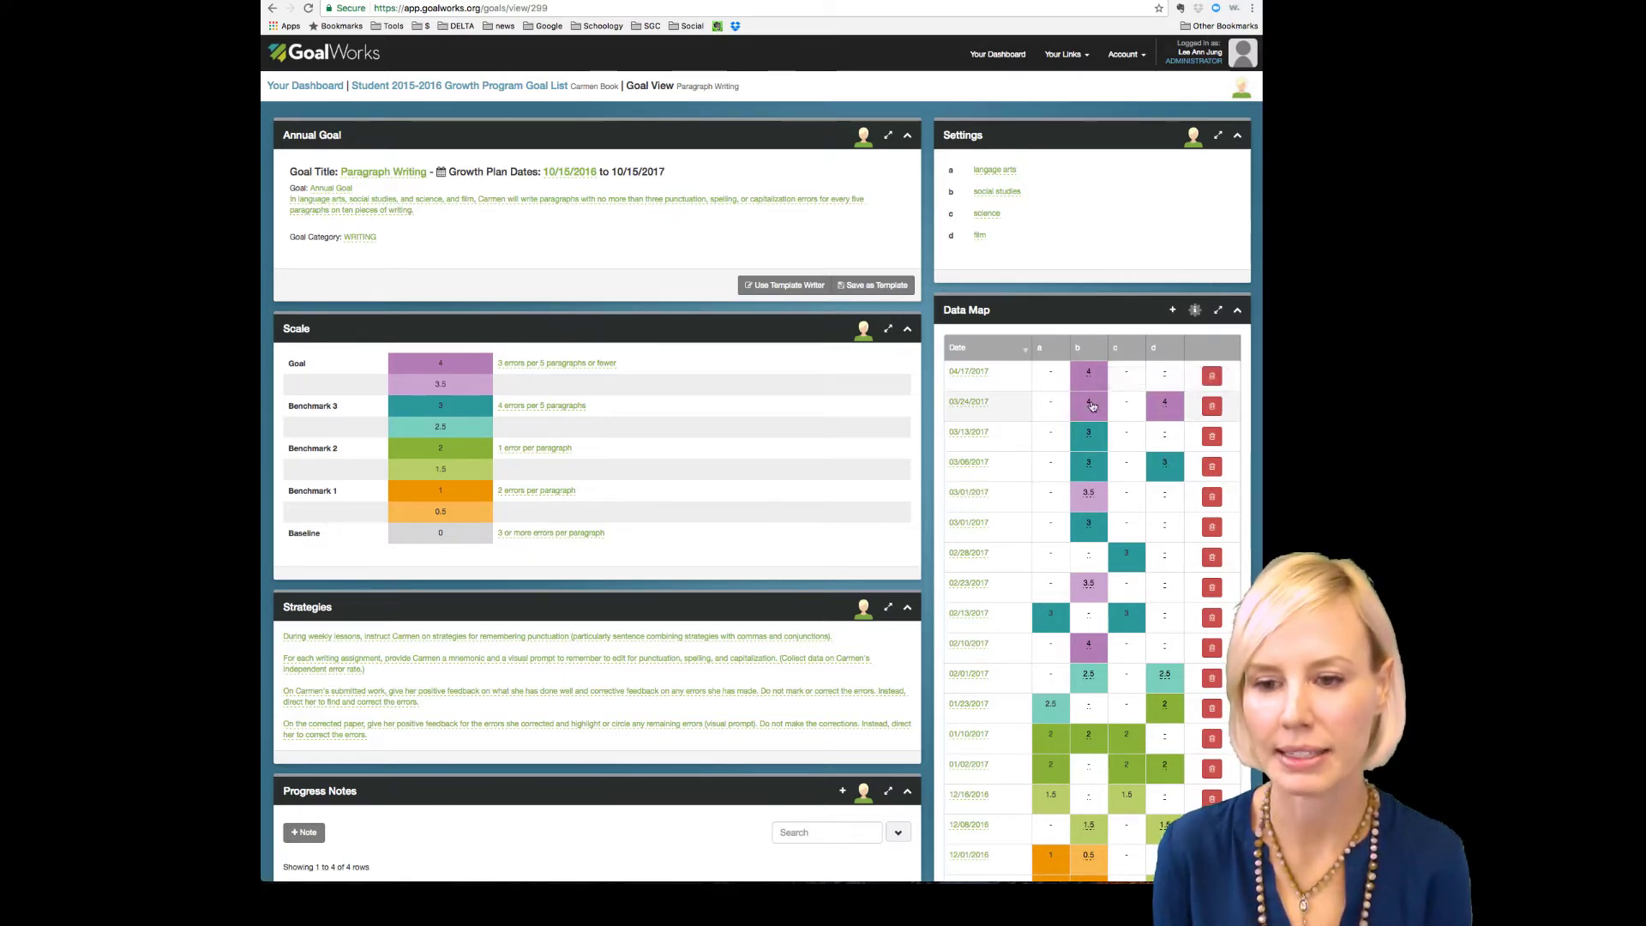
mouse_move(1091, 406)
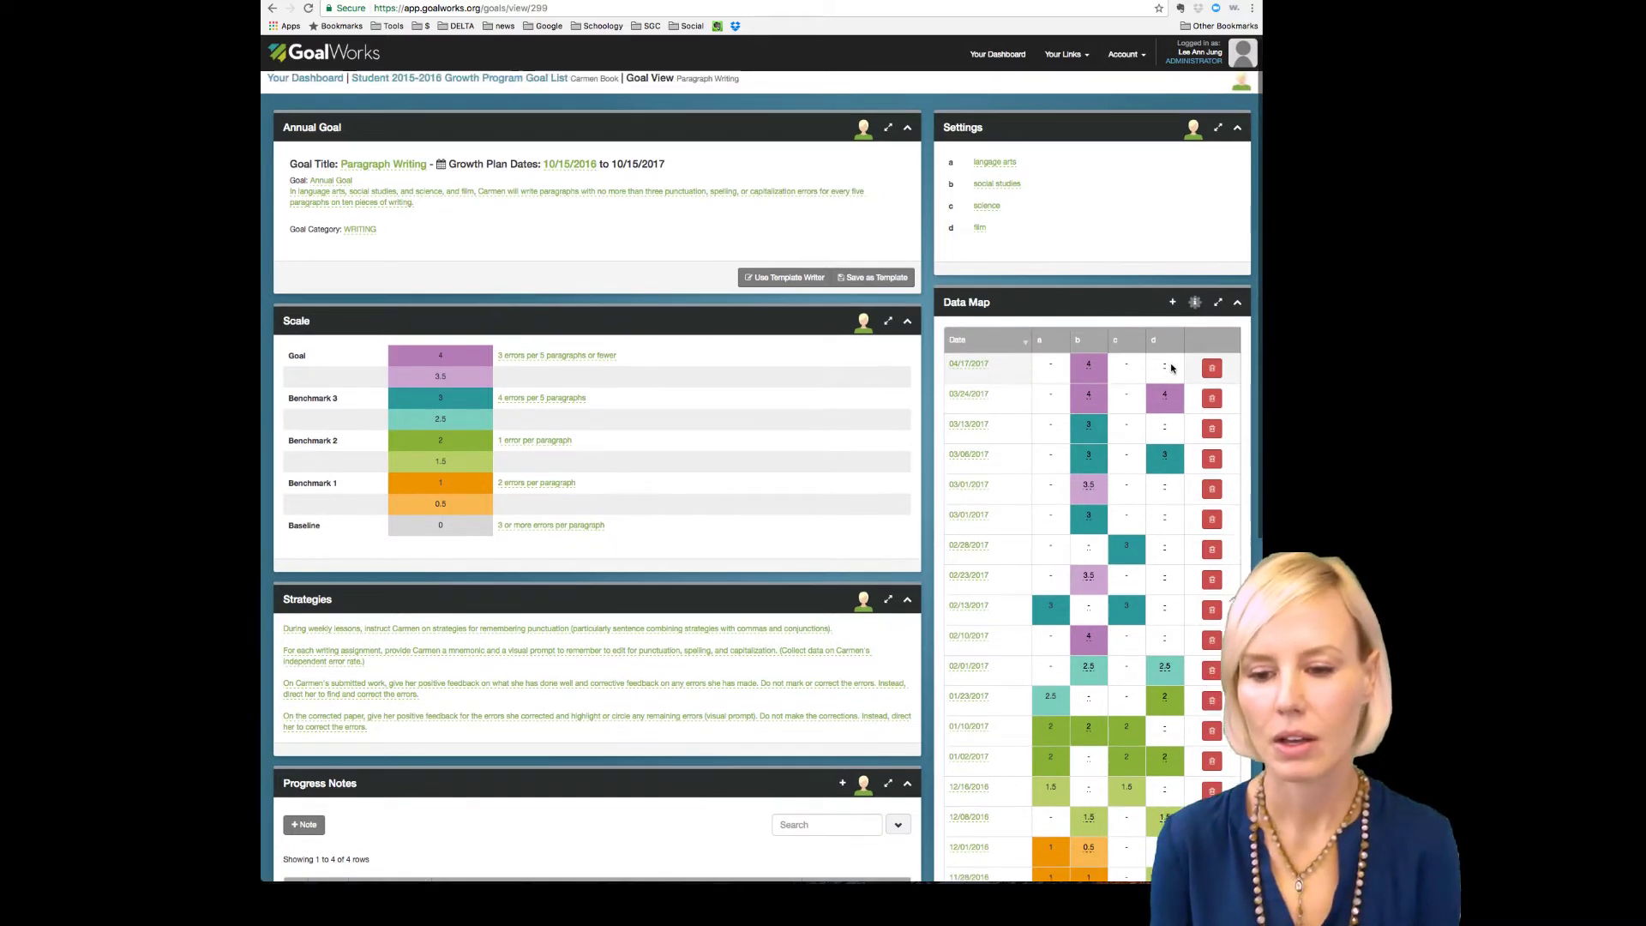
scroll(1171, 368, down, 3)
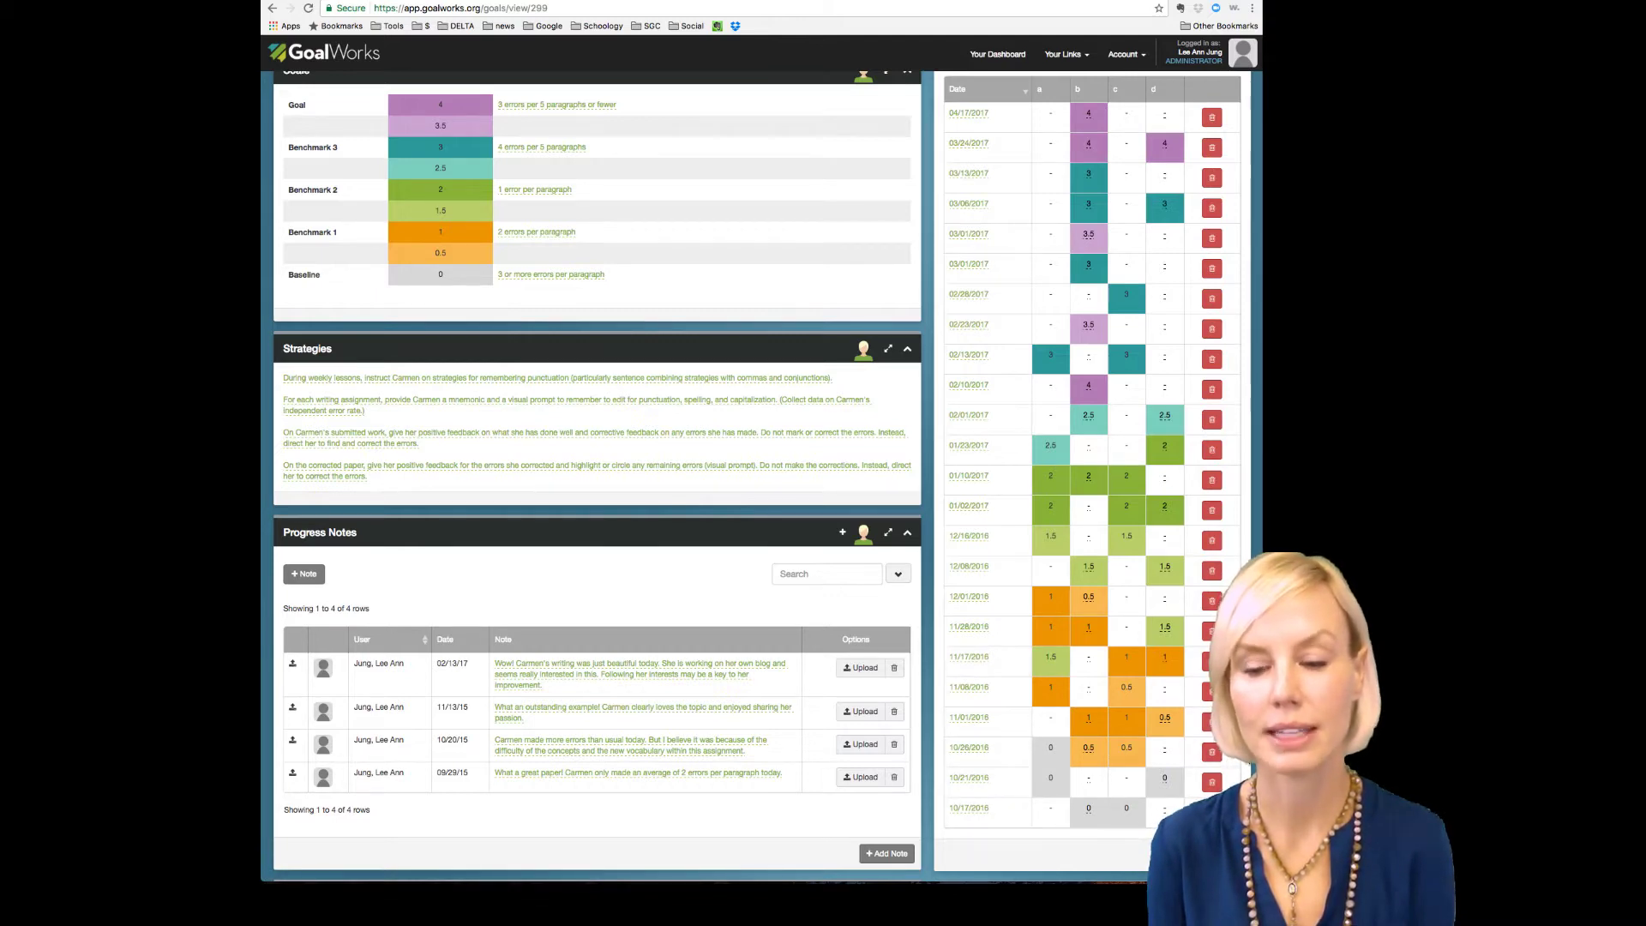
scroll(1252, 566, up, 2)
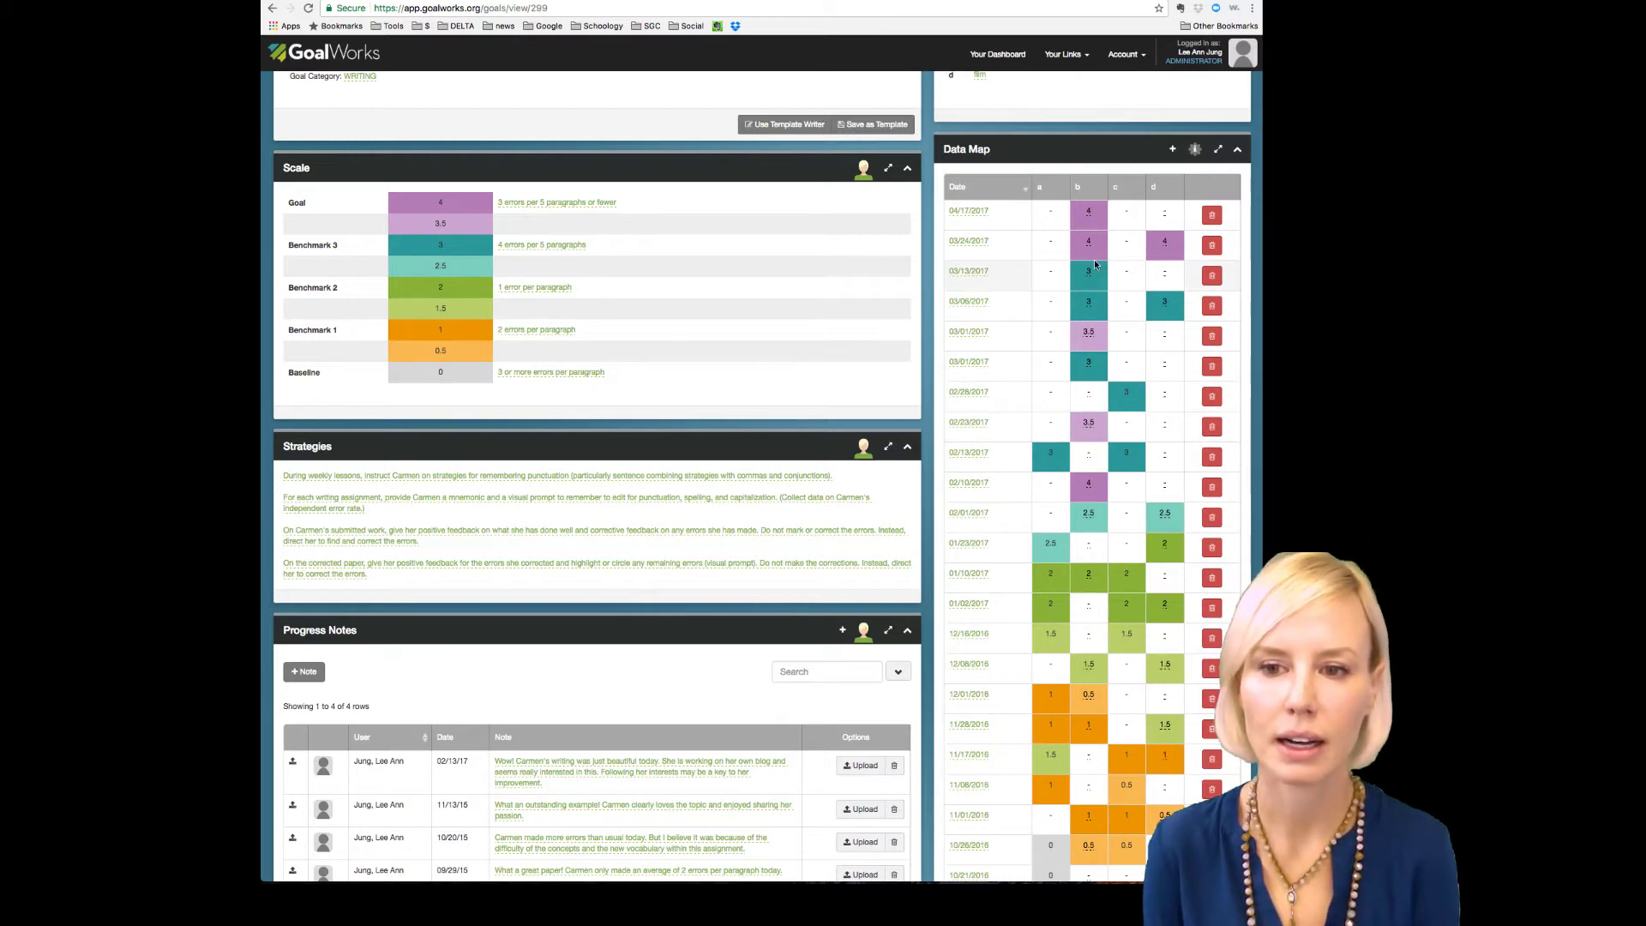
scroll(1094, 315, up, 2)
scroll(1094, 316, up, 1)
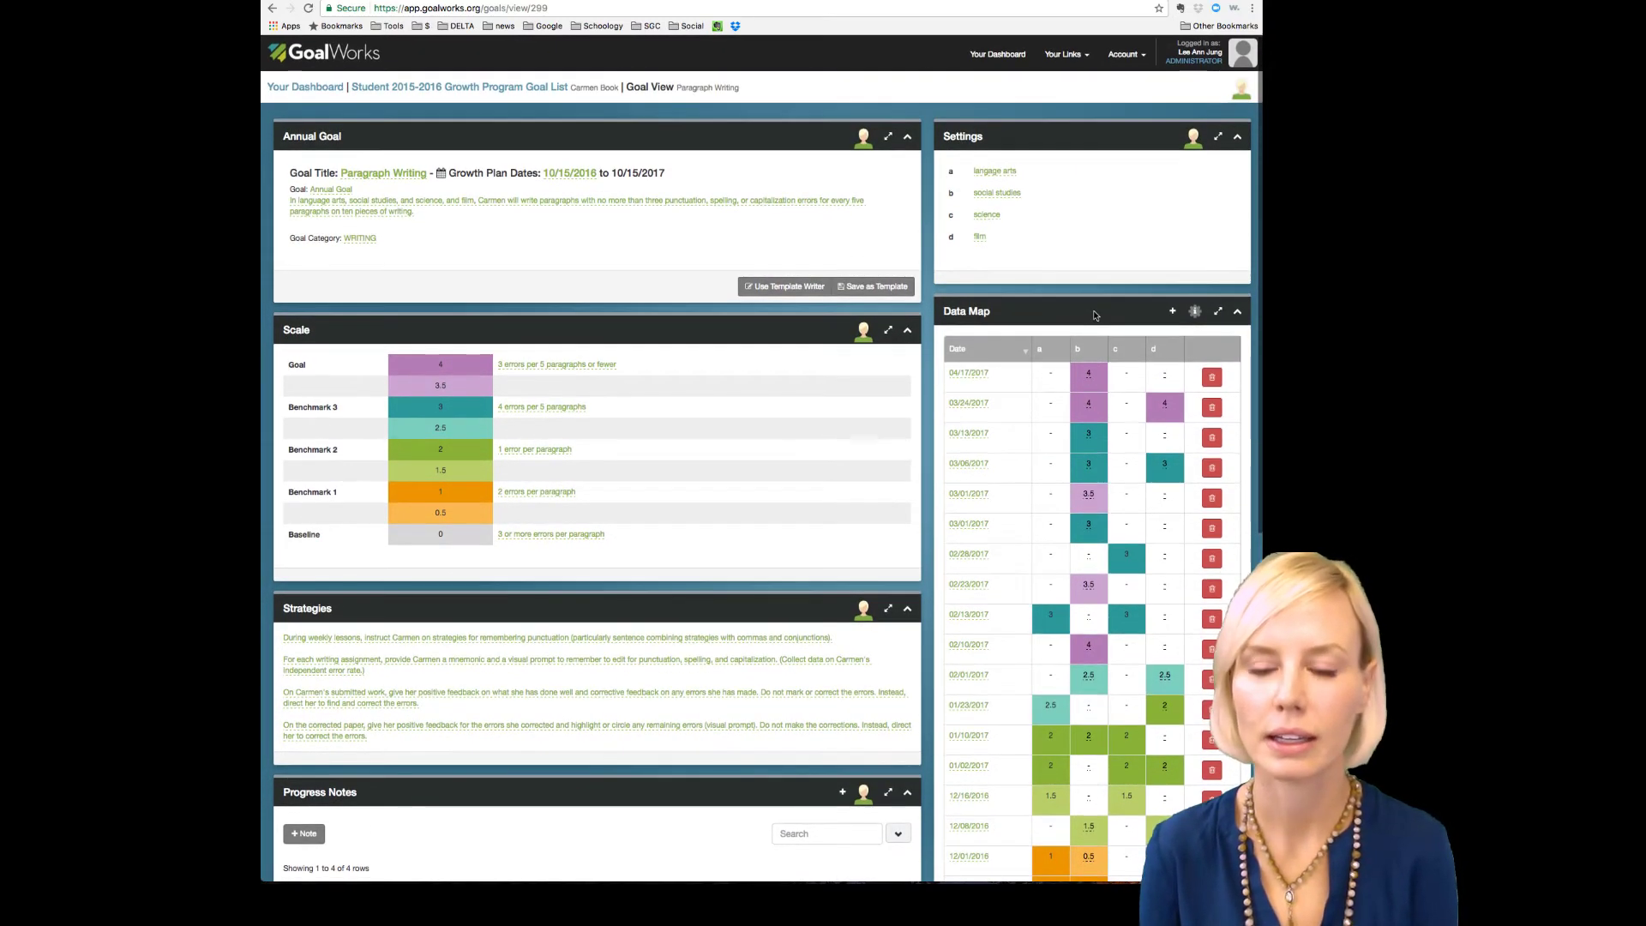
scroll(1095, 315, down, 3)
scroll(1093, 316, down, 1)
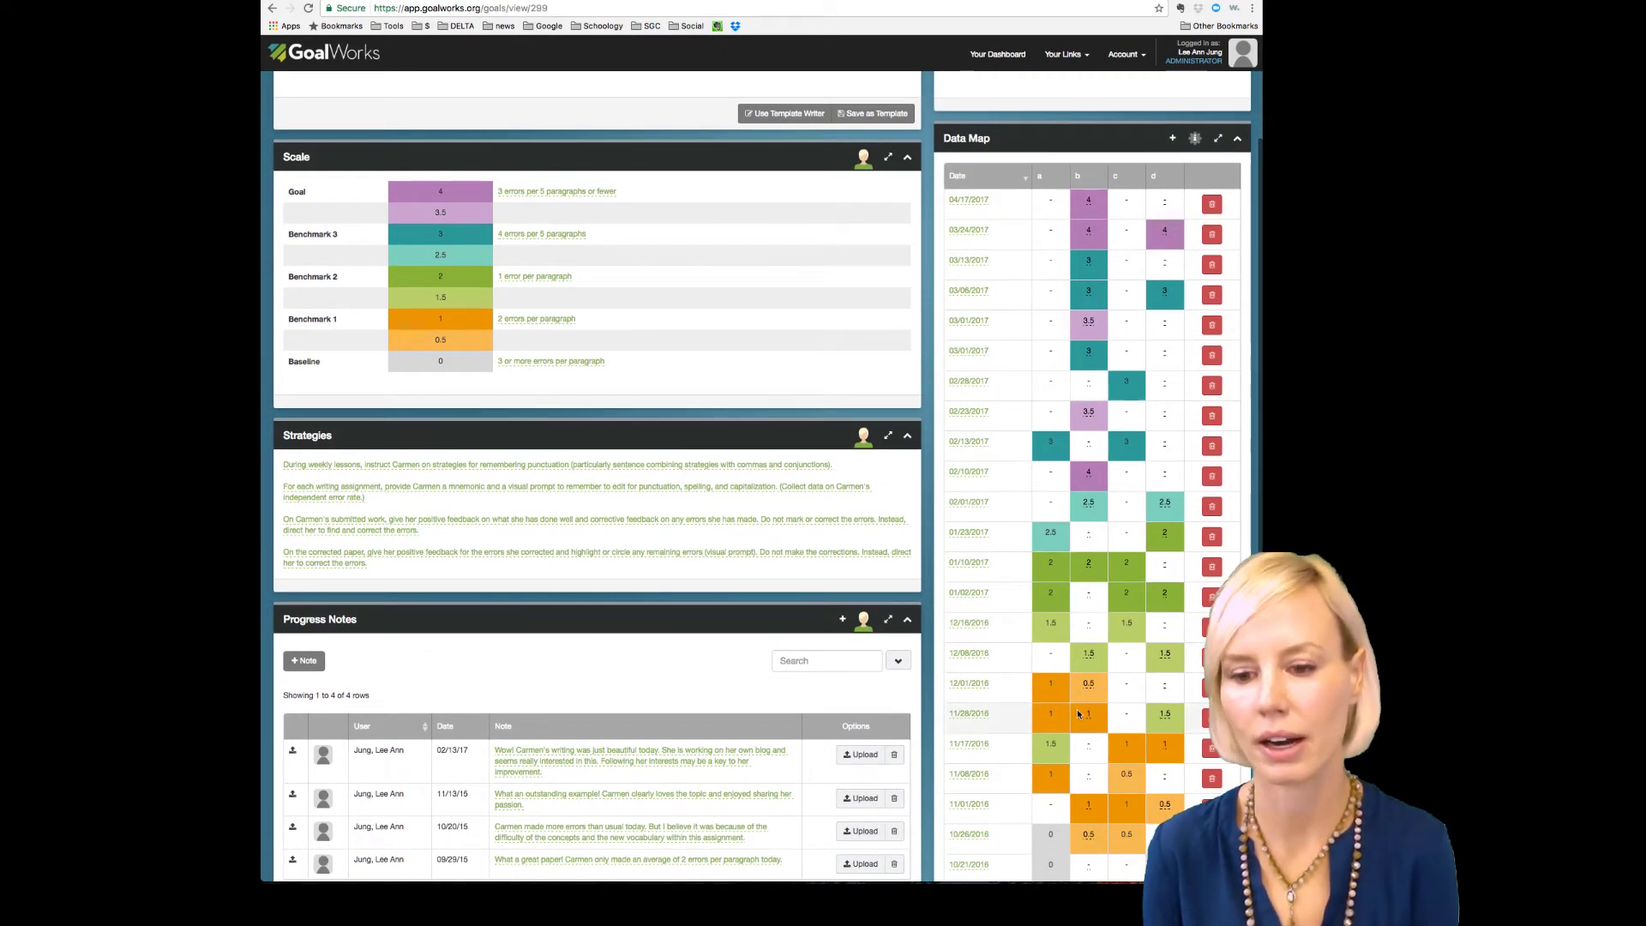
scroll(1083, 727, down, 1)
scroll(1083, 727, down, 2)
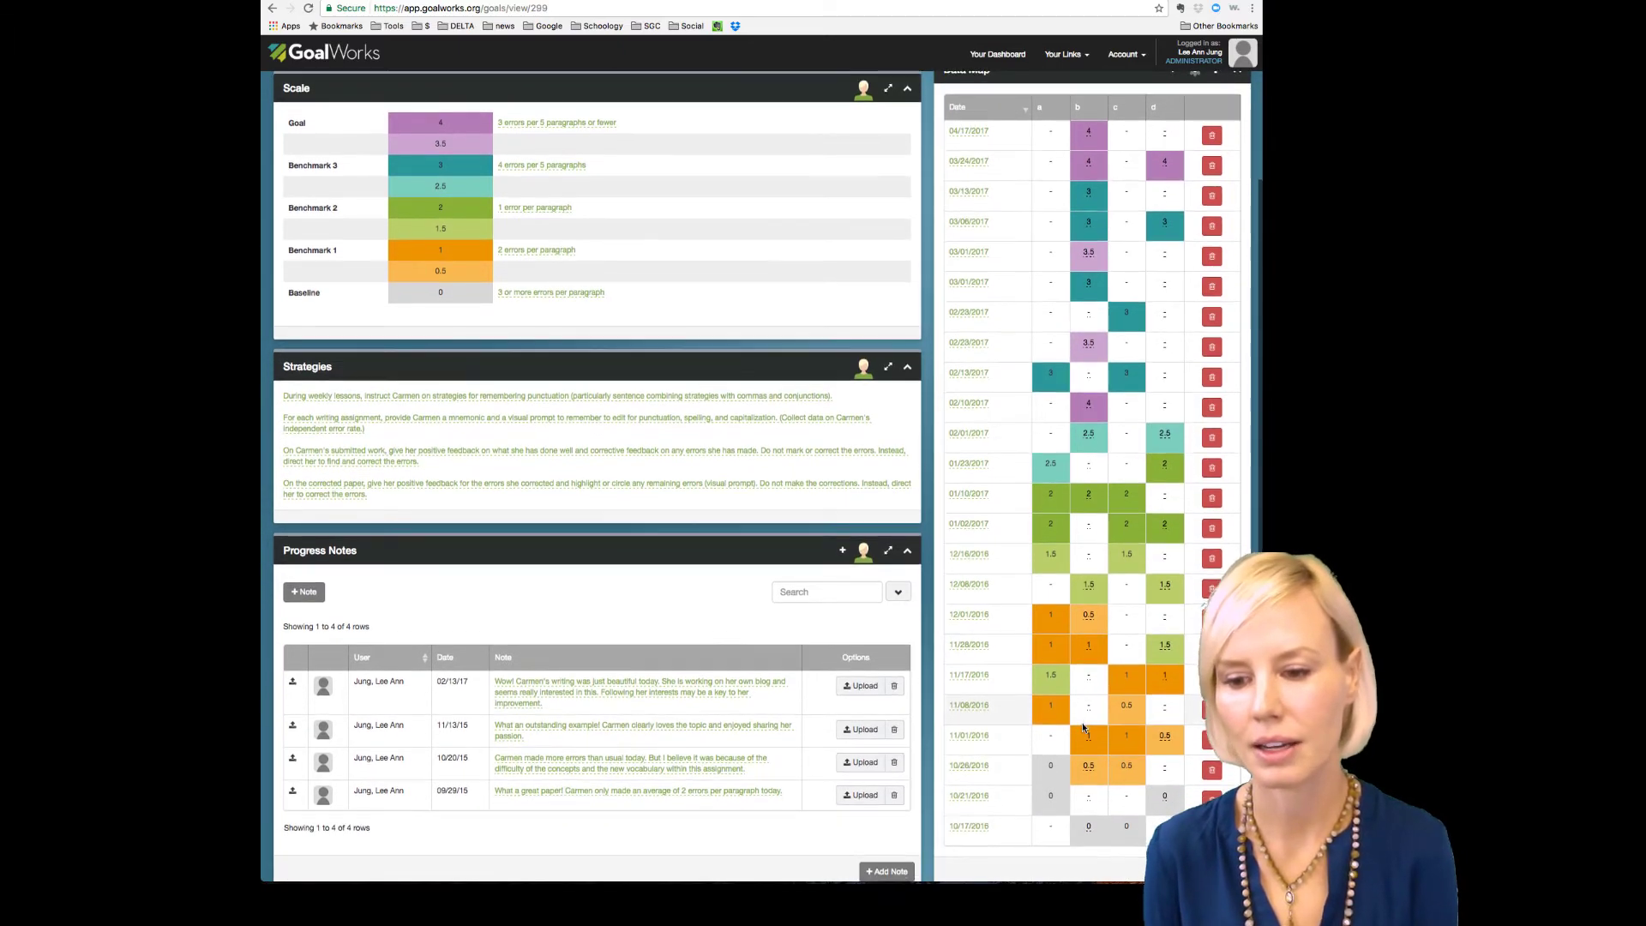
scroll(1083, 727, up, 1)
scroll(1083, 727, up, 1)
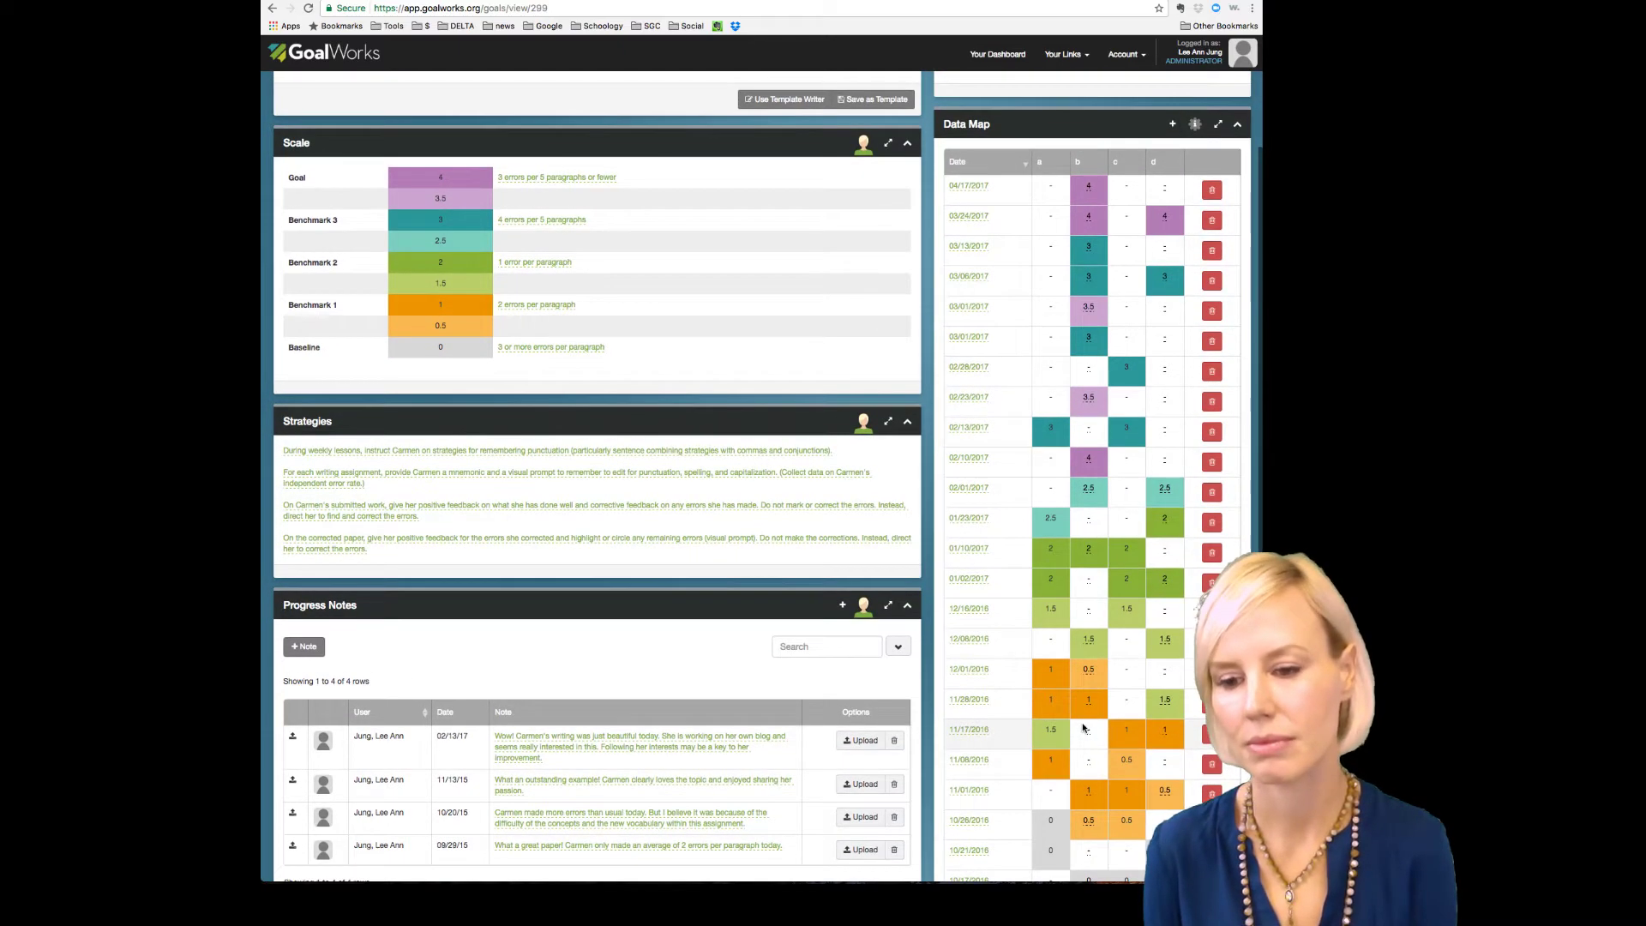
scroll(1084, 721, up, 5)
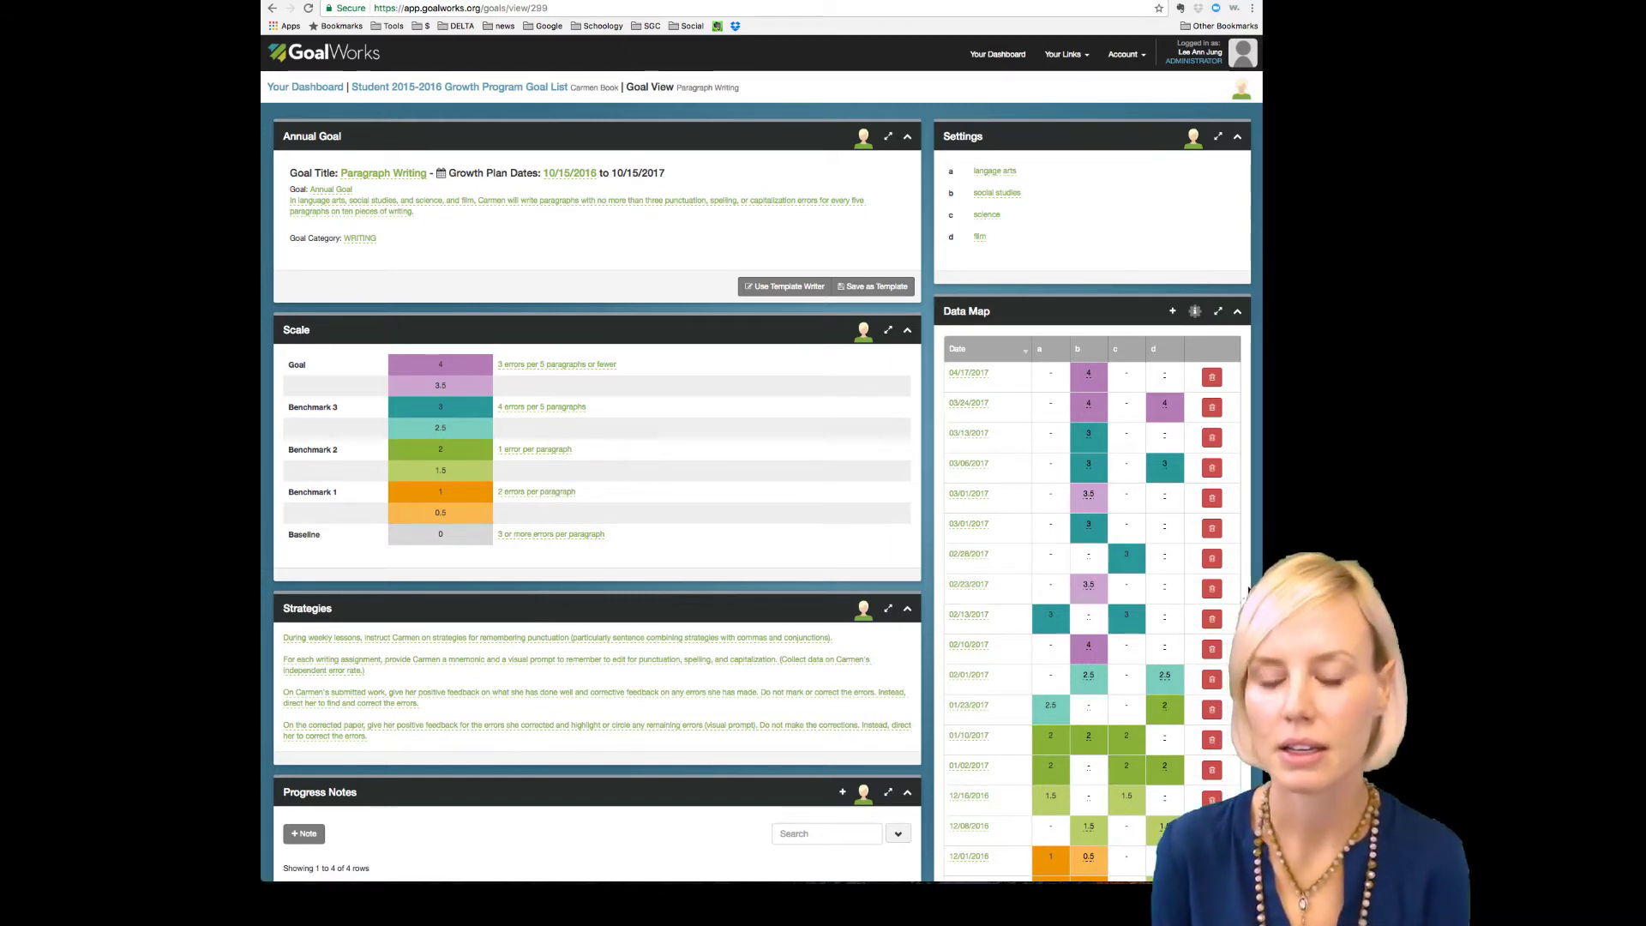
scroll(1249, 591, down, 3)
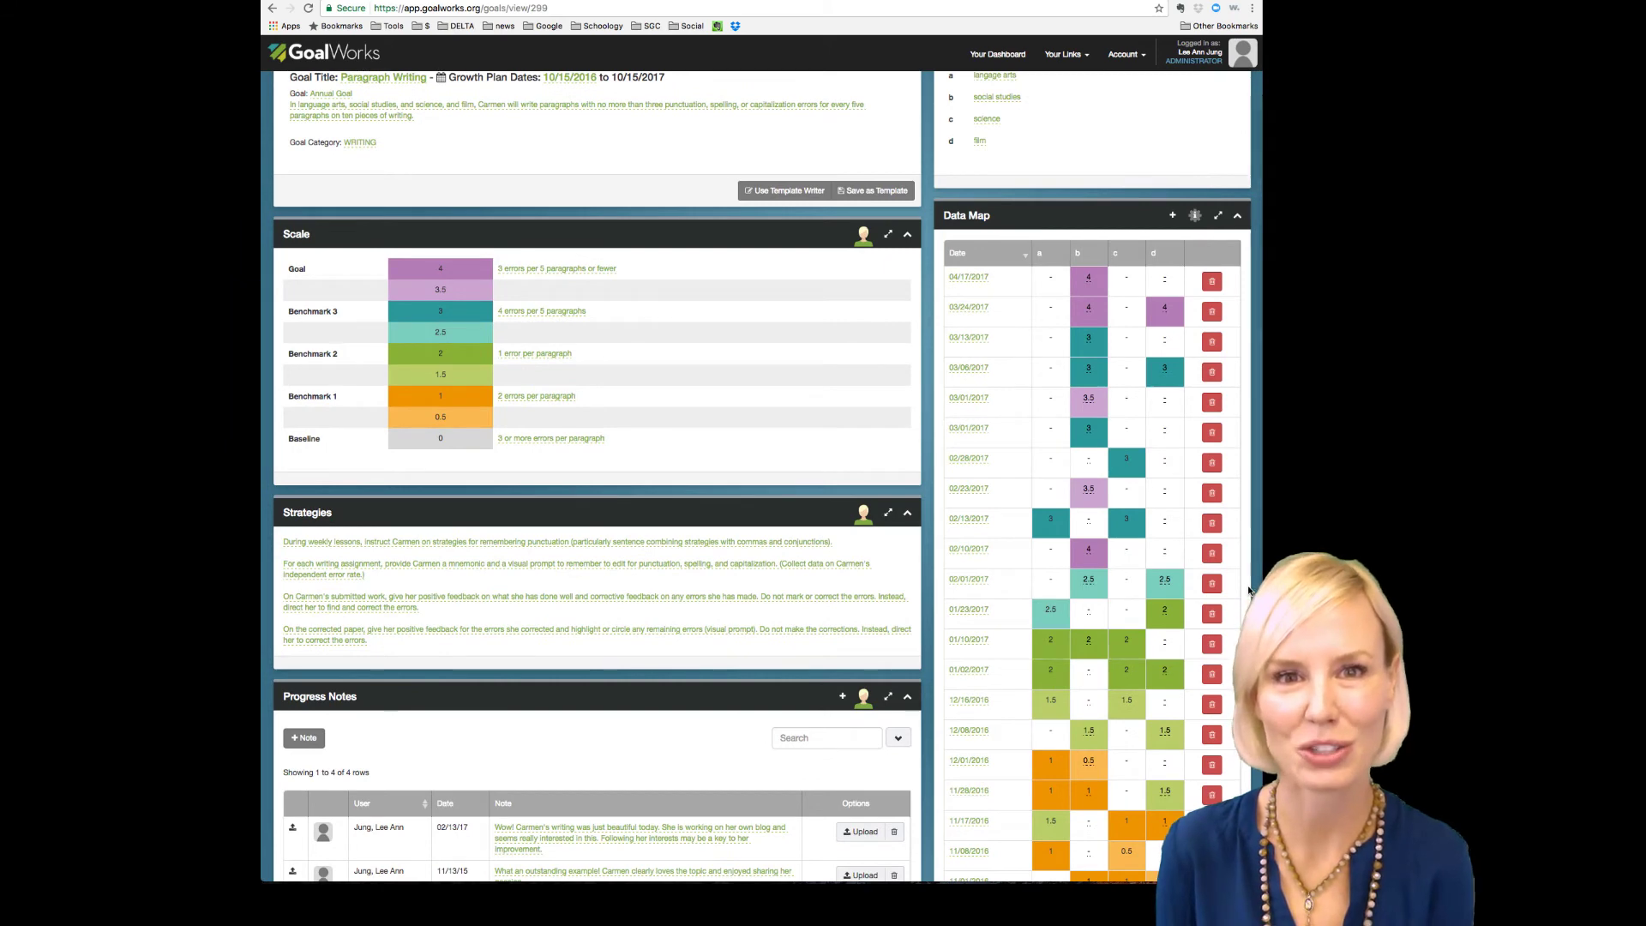
scroll(1248, 591, down, 5)
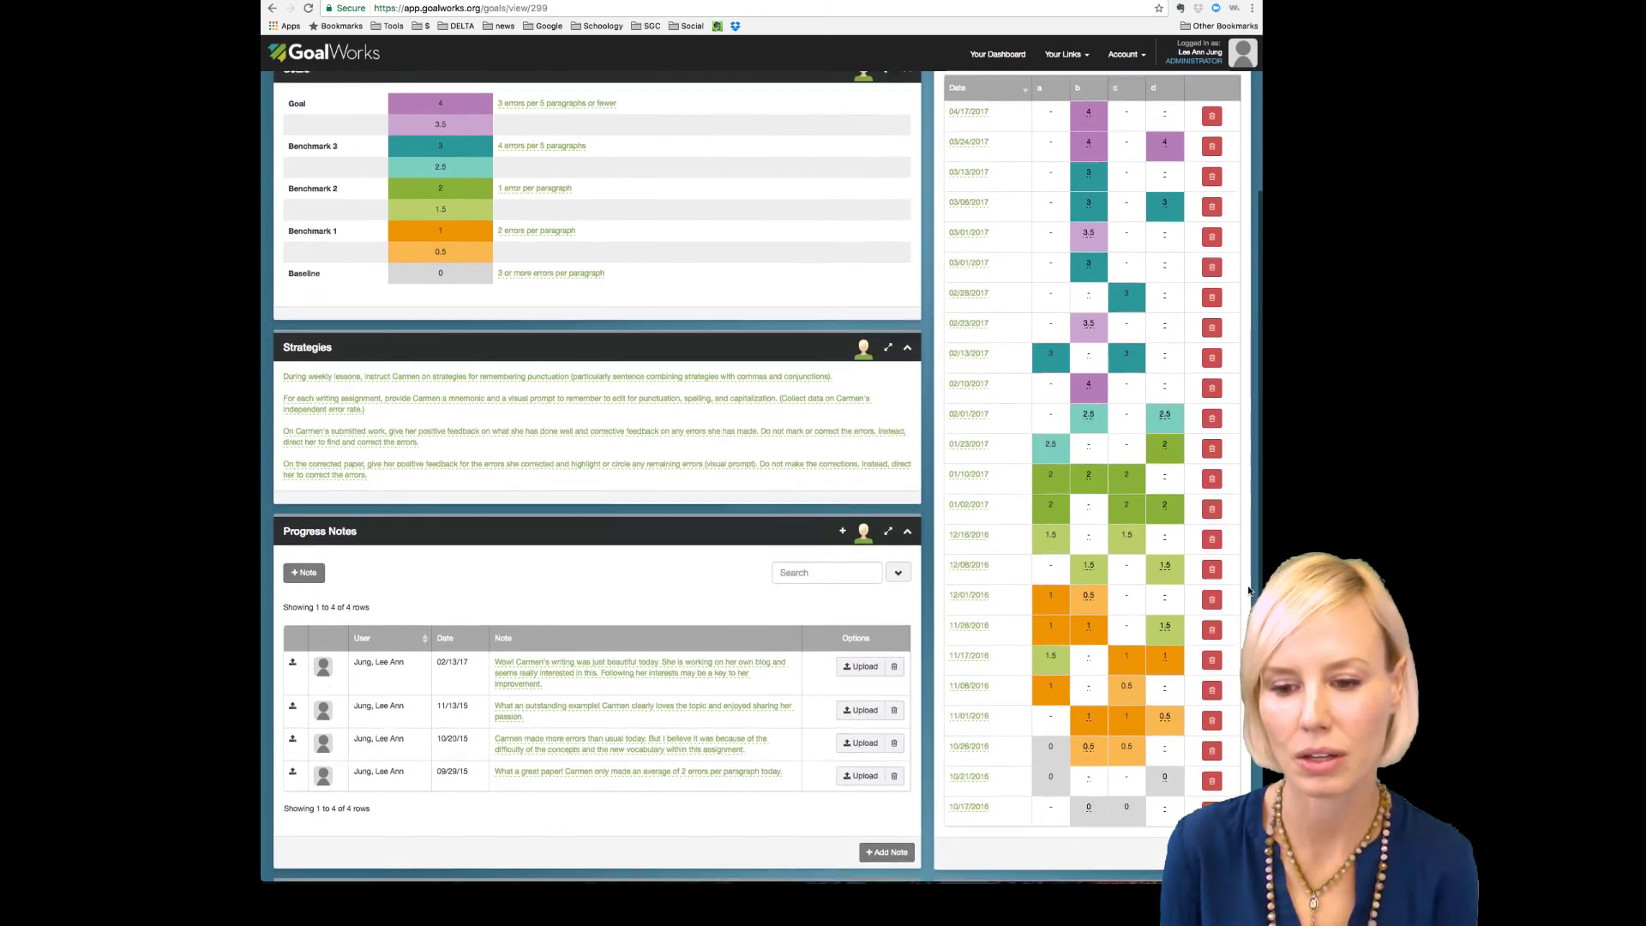
scroll(1248, 591, down, 2)
scroll(1249, 591, down, 2)
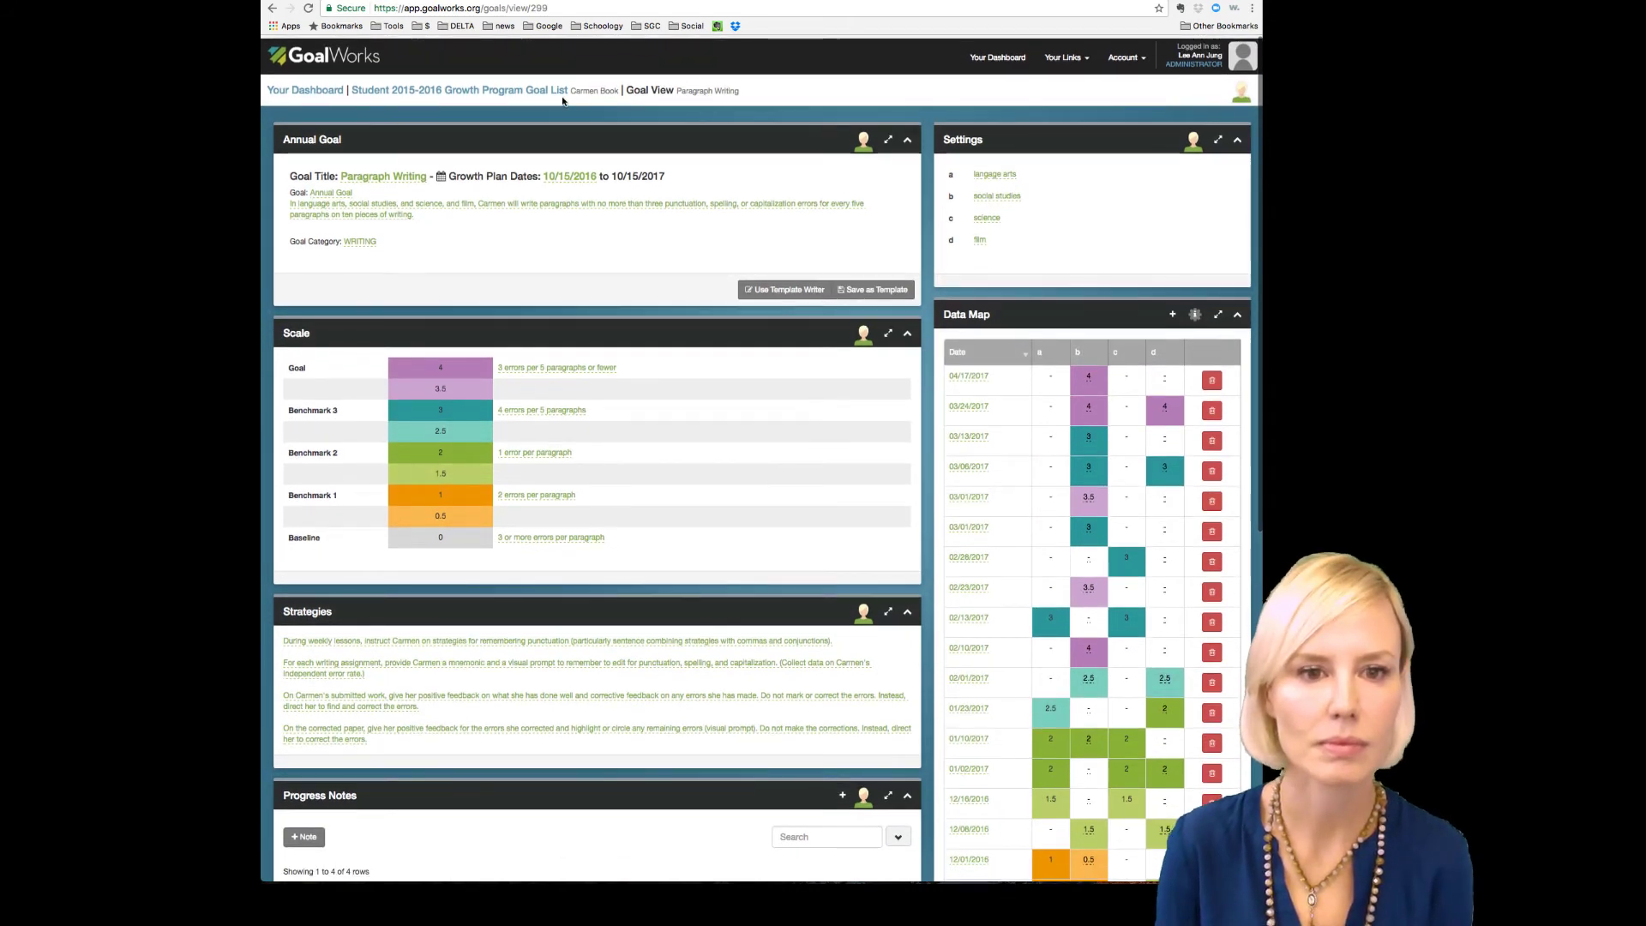
Step: Return to the 2015-2016 Growth Program Goal List and download the PDF growth report
click(545, 94)
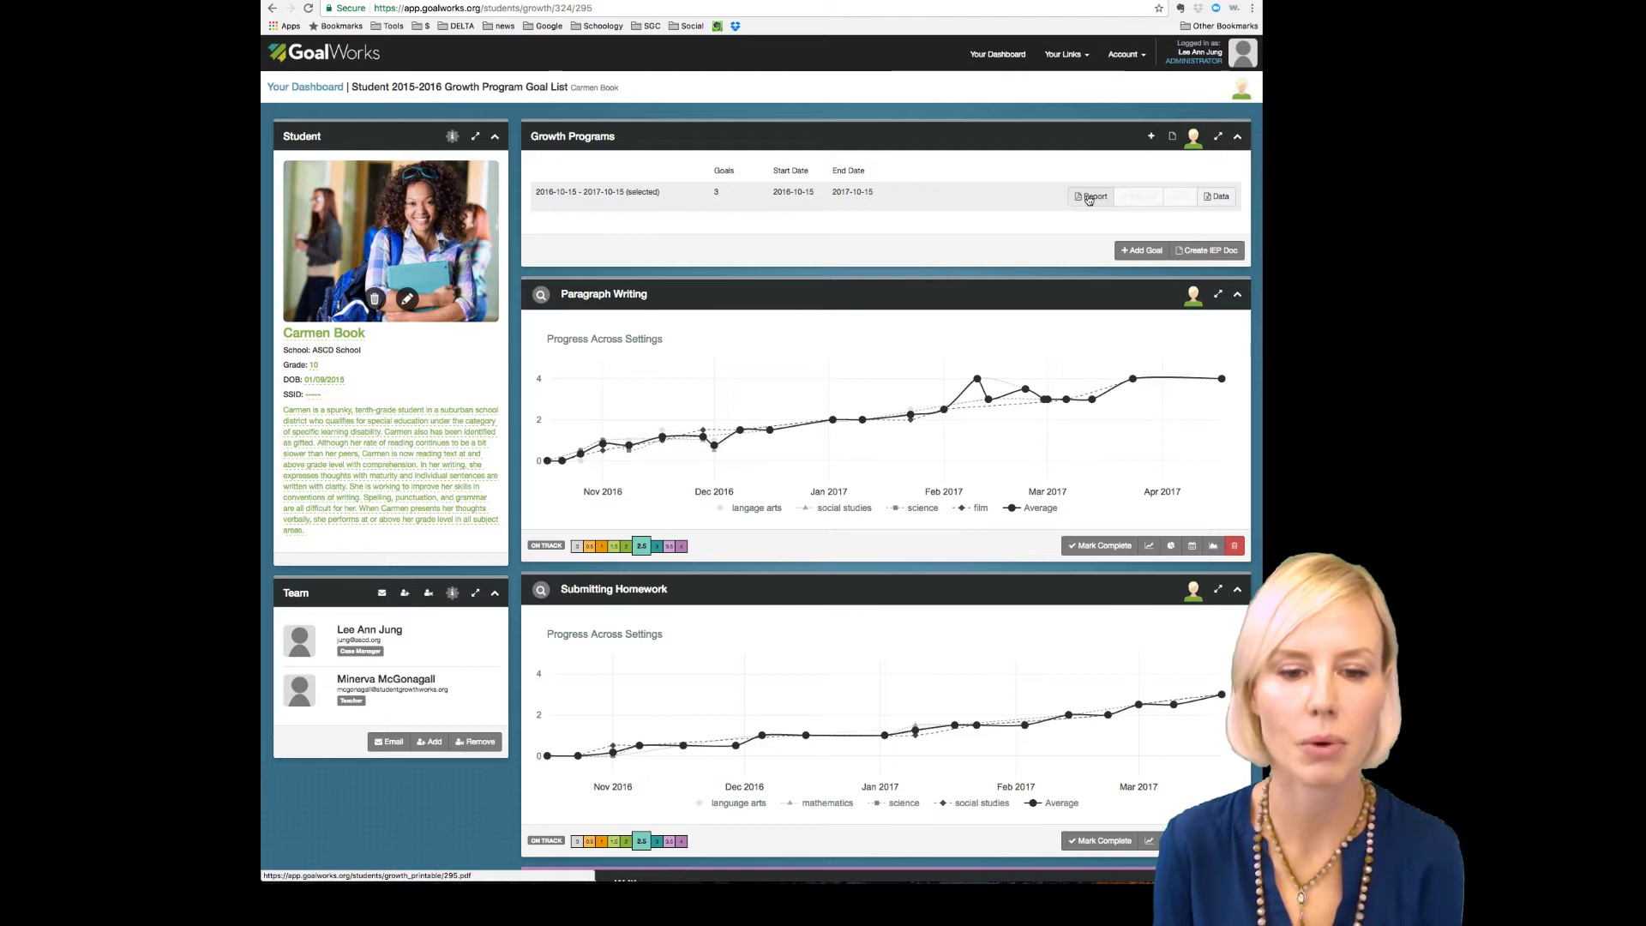
click(1089, 197)
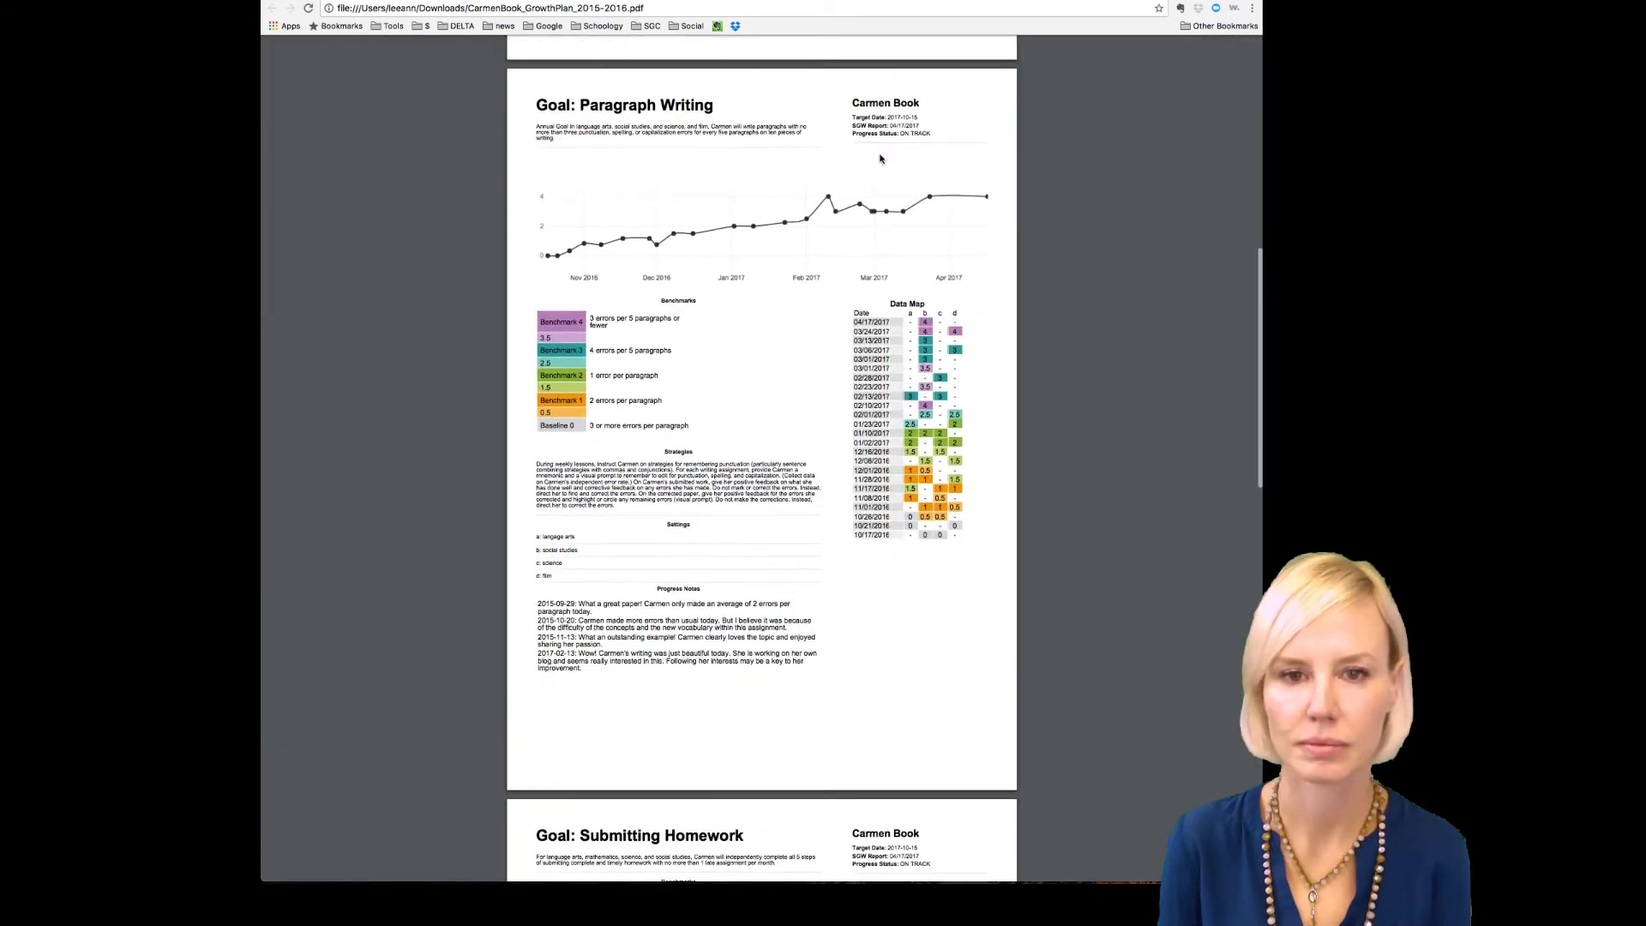
scroll(880, 158, down, 1)
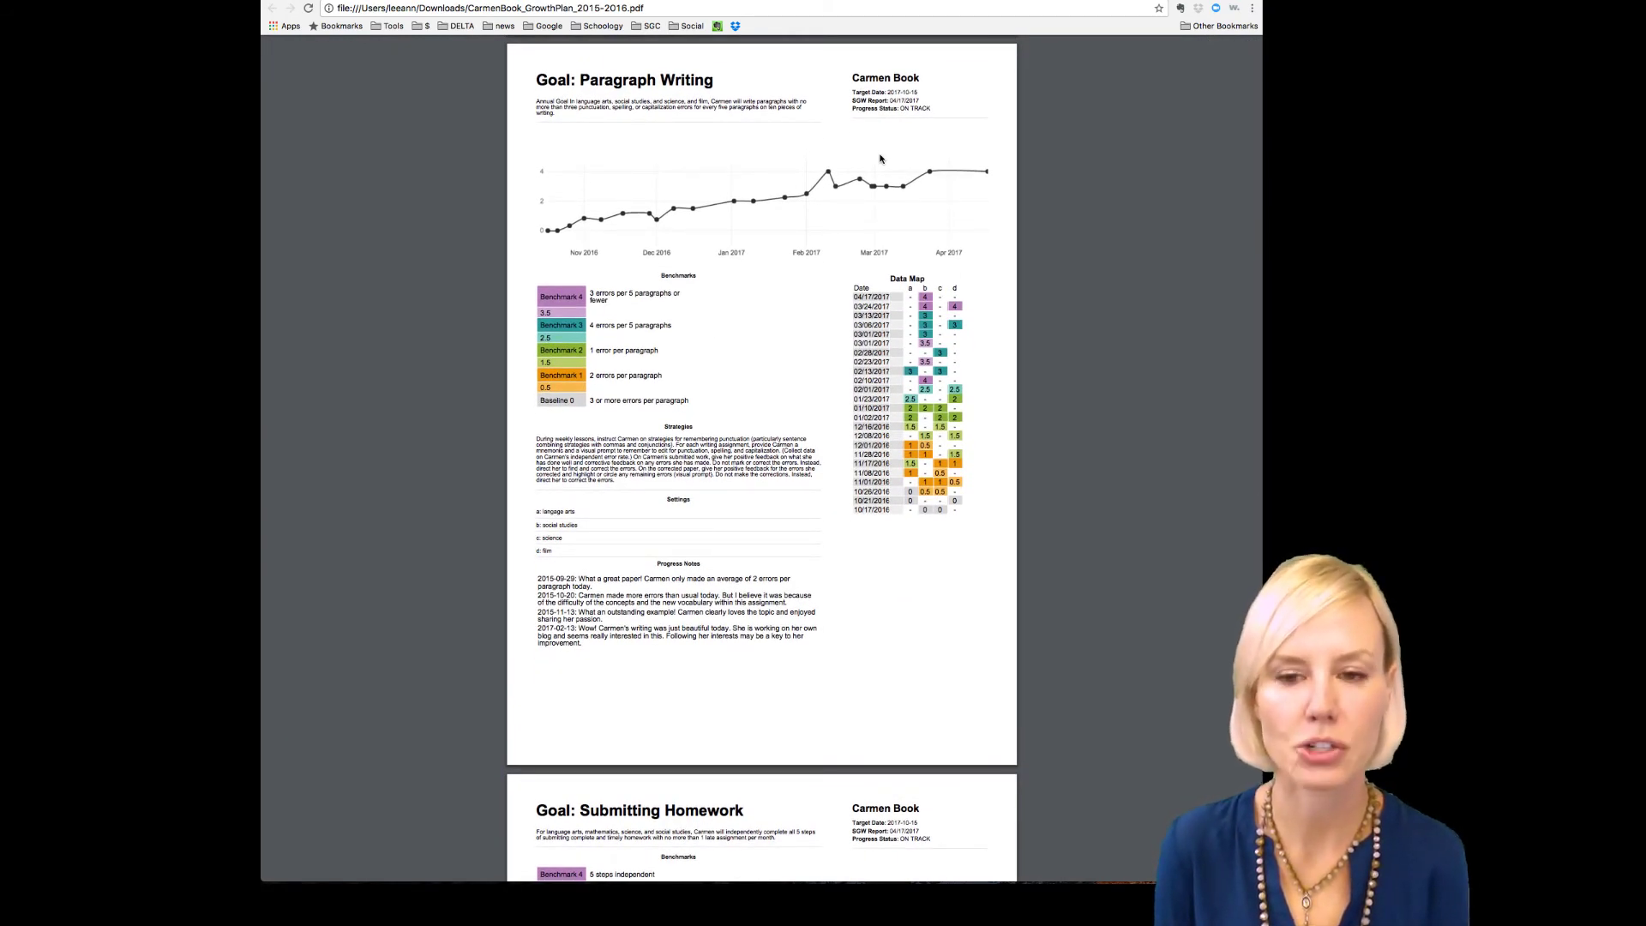
Step: Scroll through the growth plan PDF, then return to the GoalWorks tab
scroll(881, 159, down, 10)
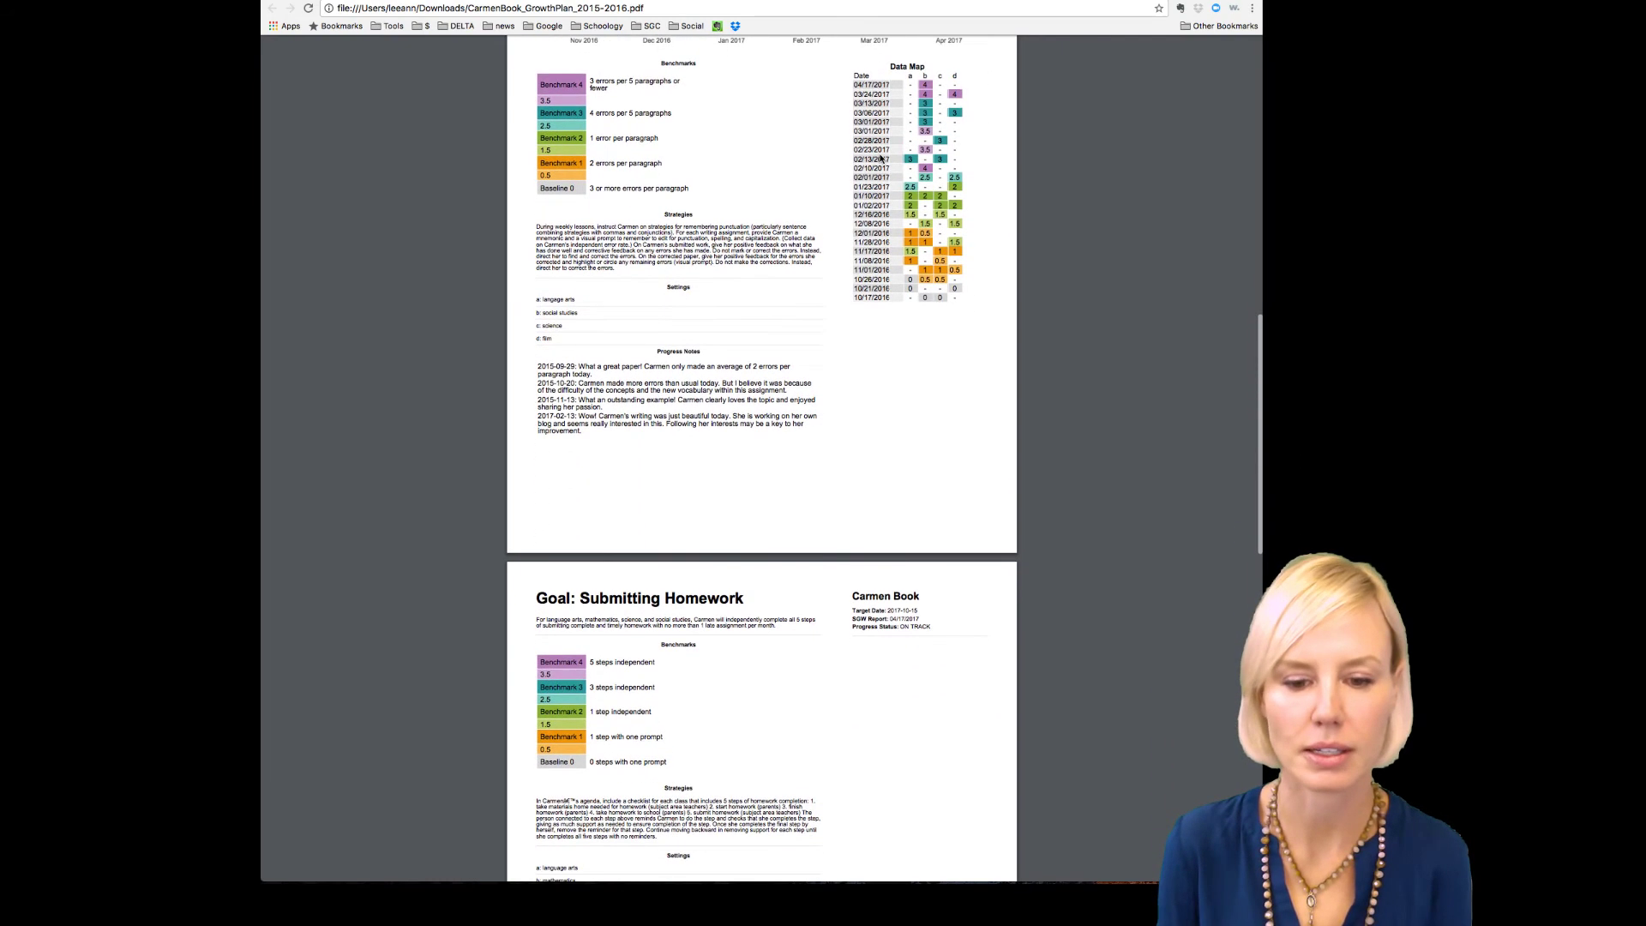
scroll(881, 159, down, 2)
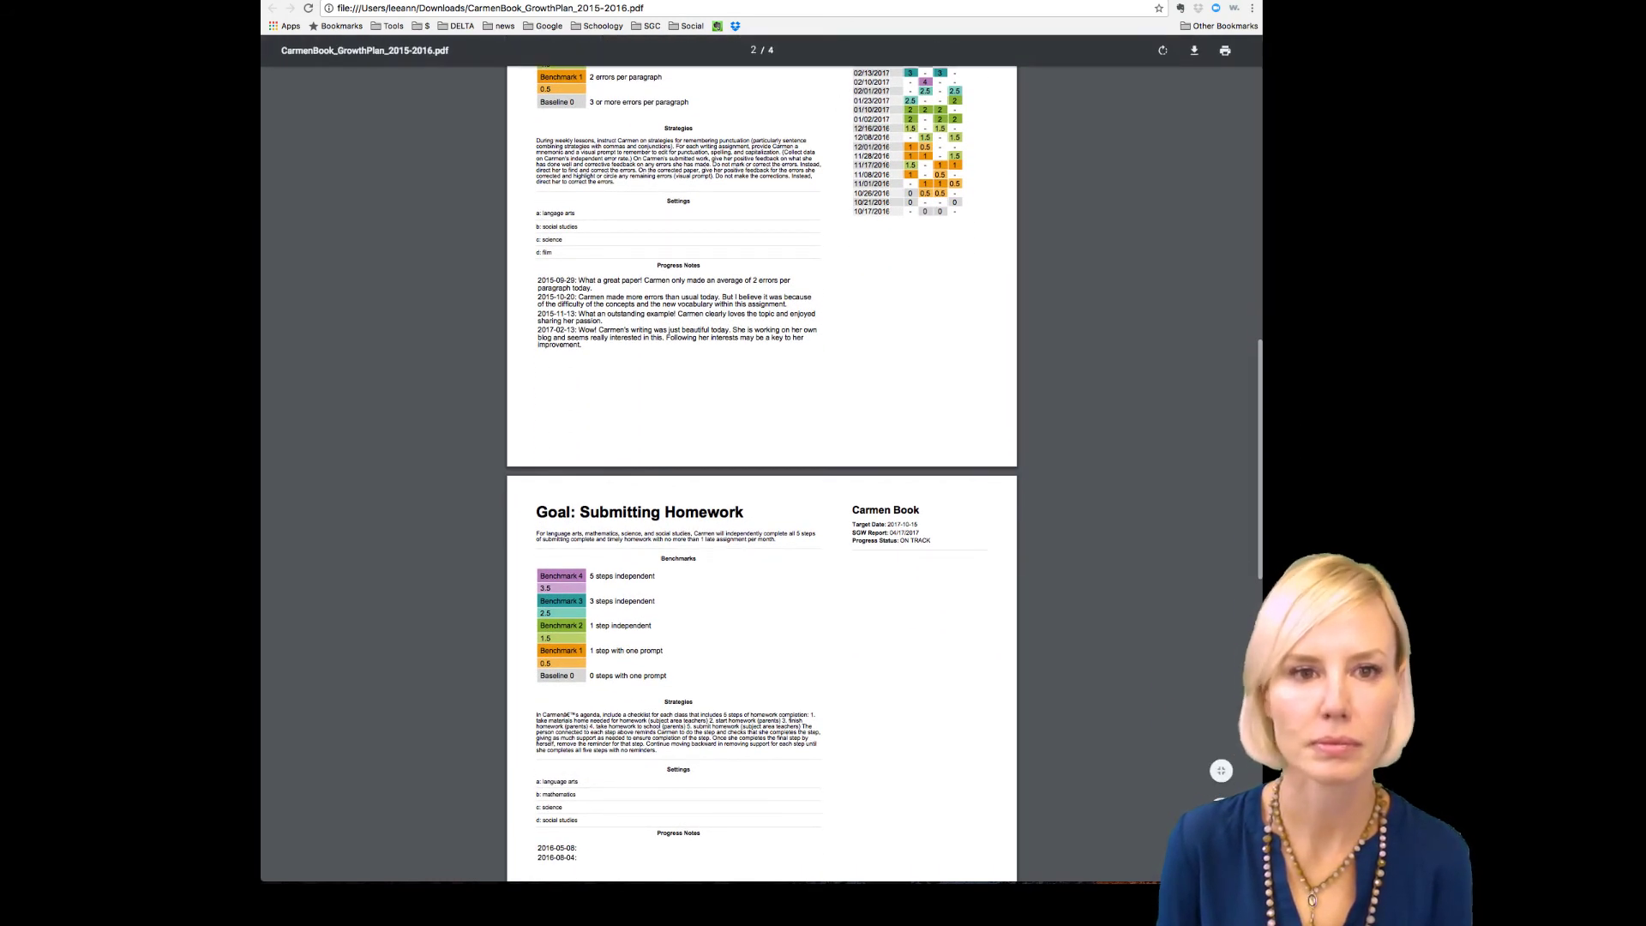
click(523, 1)
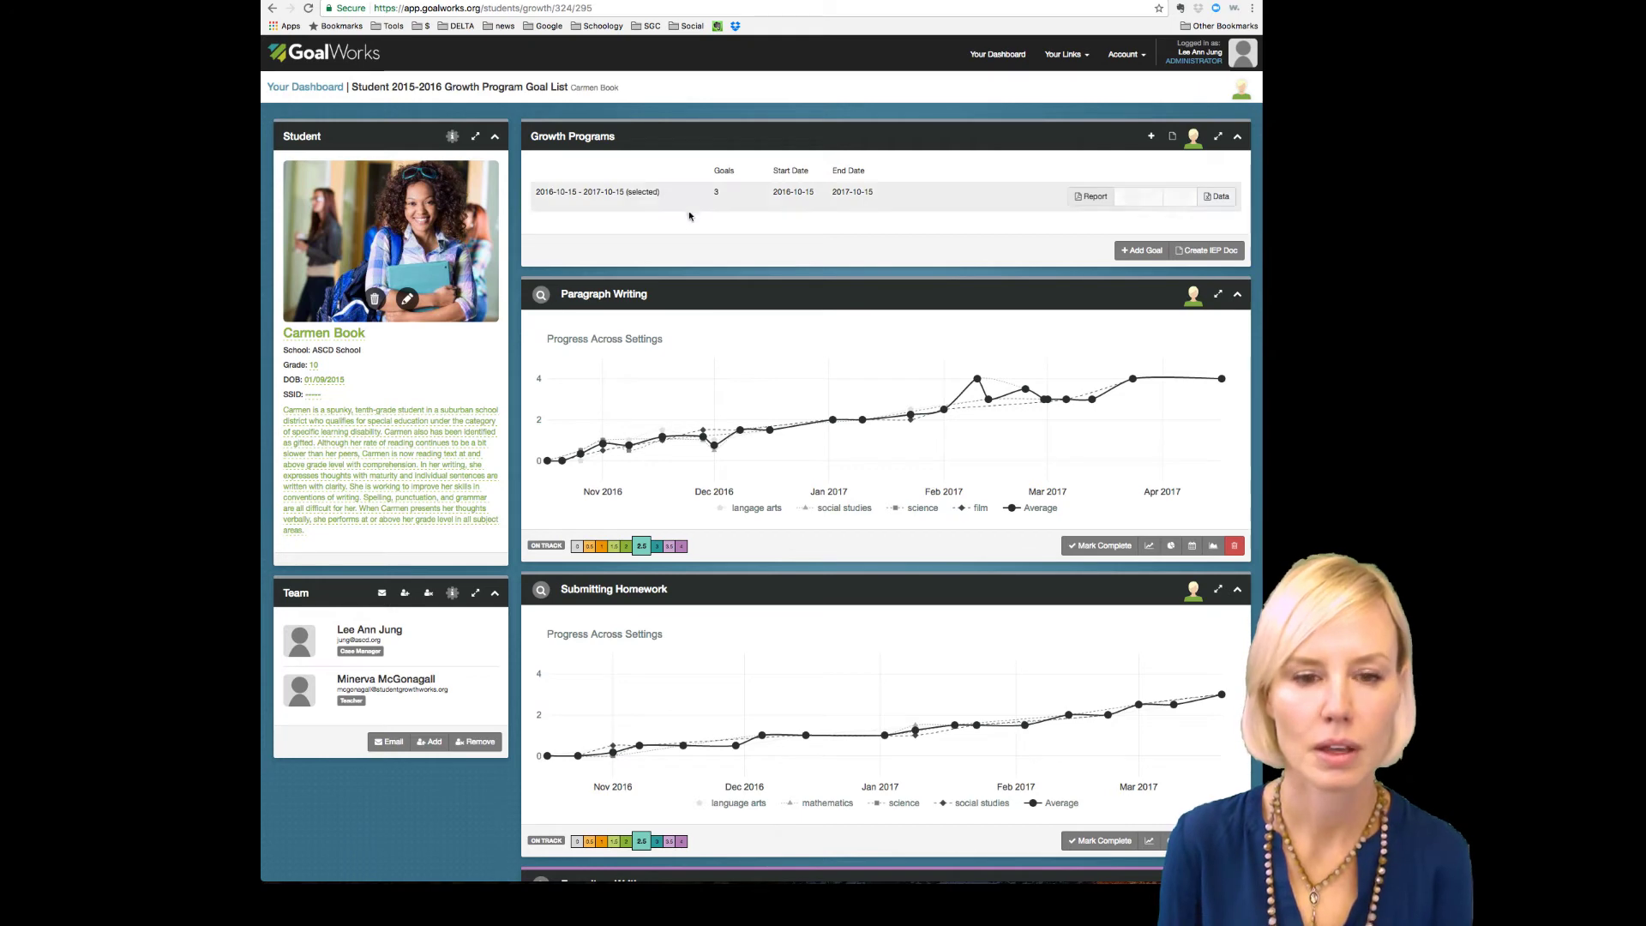
scroll(671, 313, down, 2)
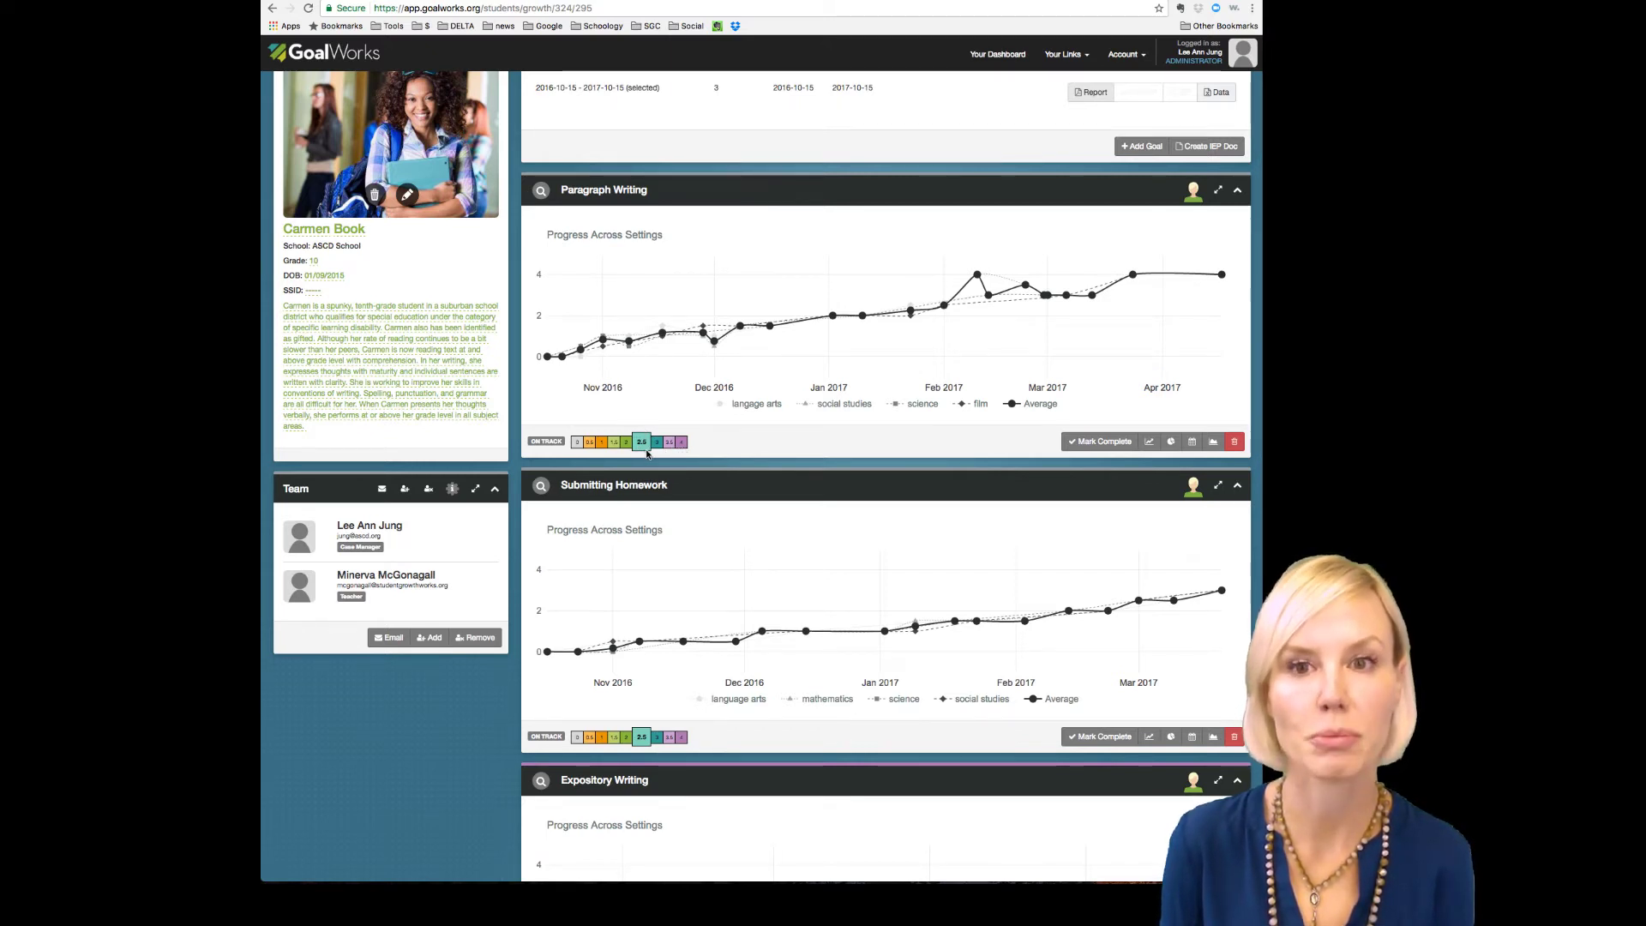
scroll(647, 455, up, 1)
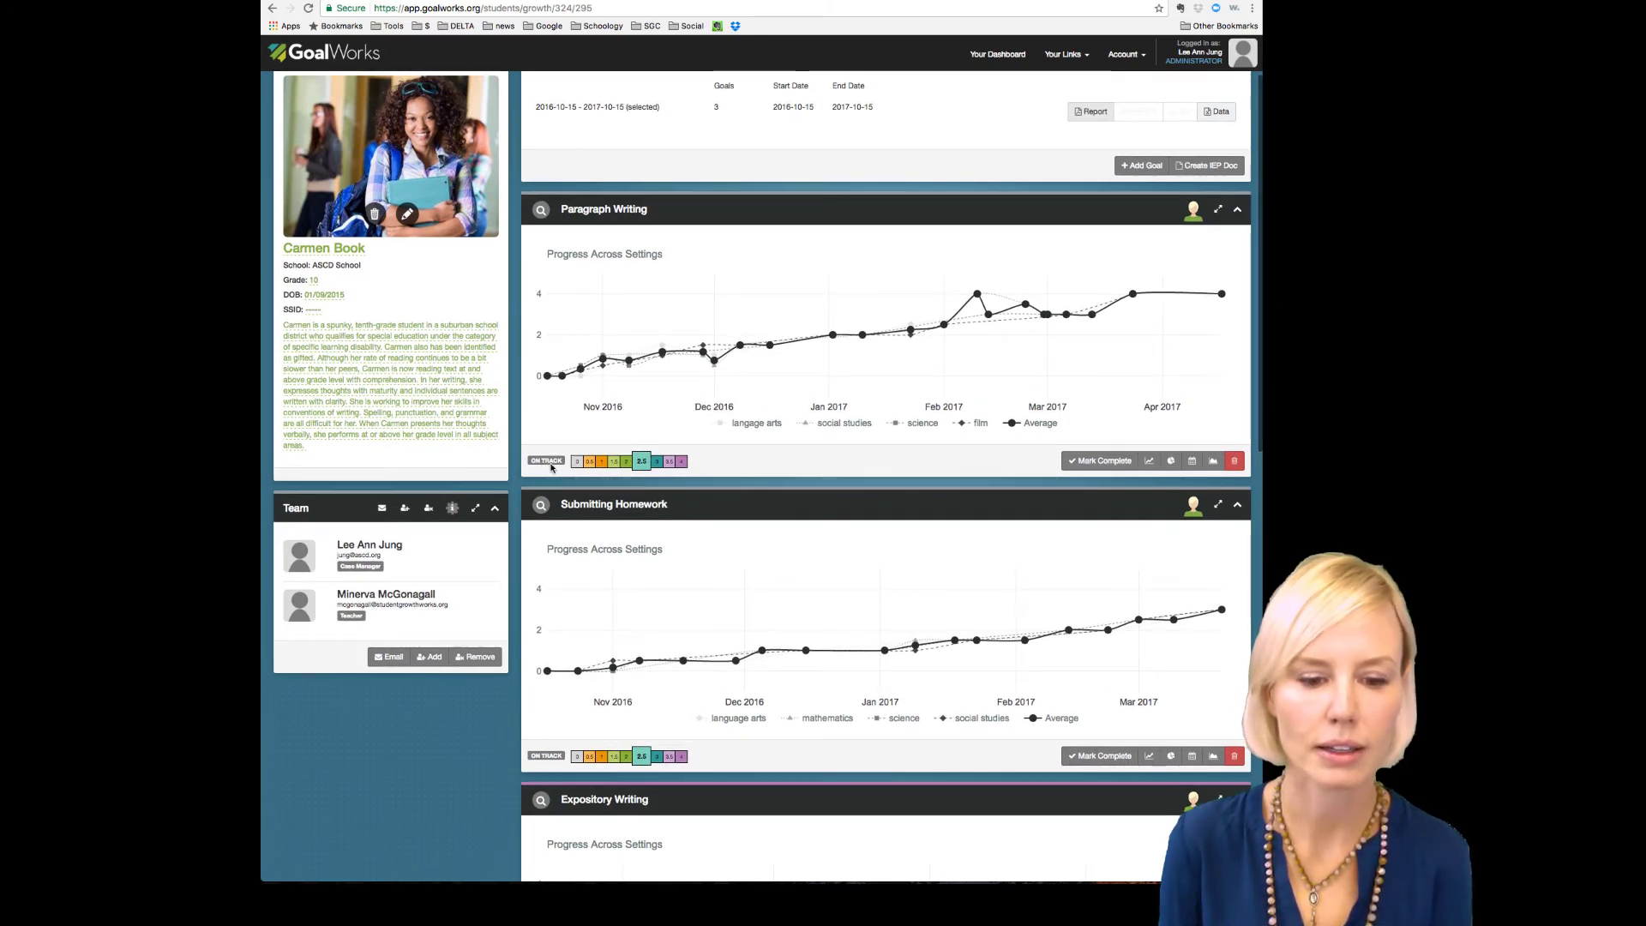
scroll(545, 467, down, 3)
scroll(551, 468, down, 3)
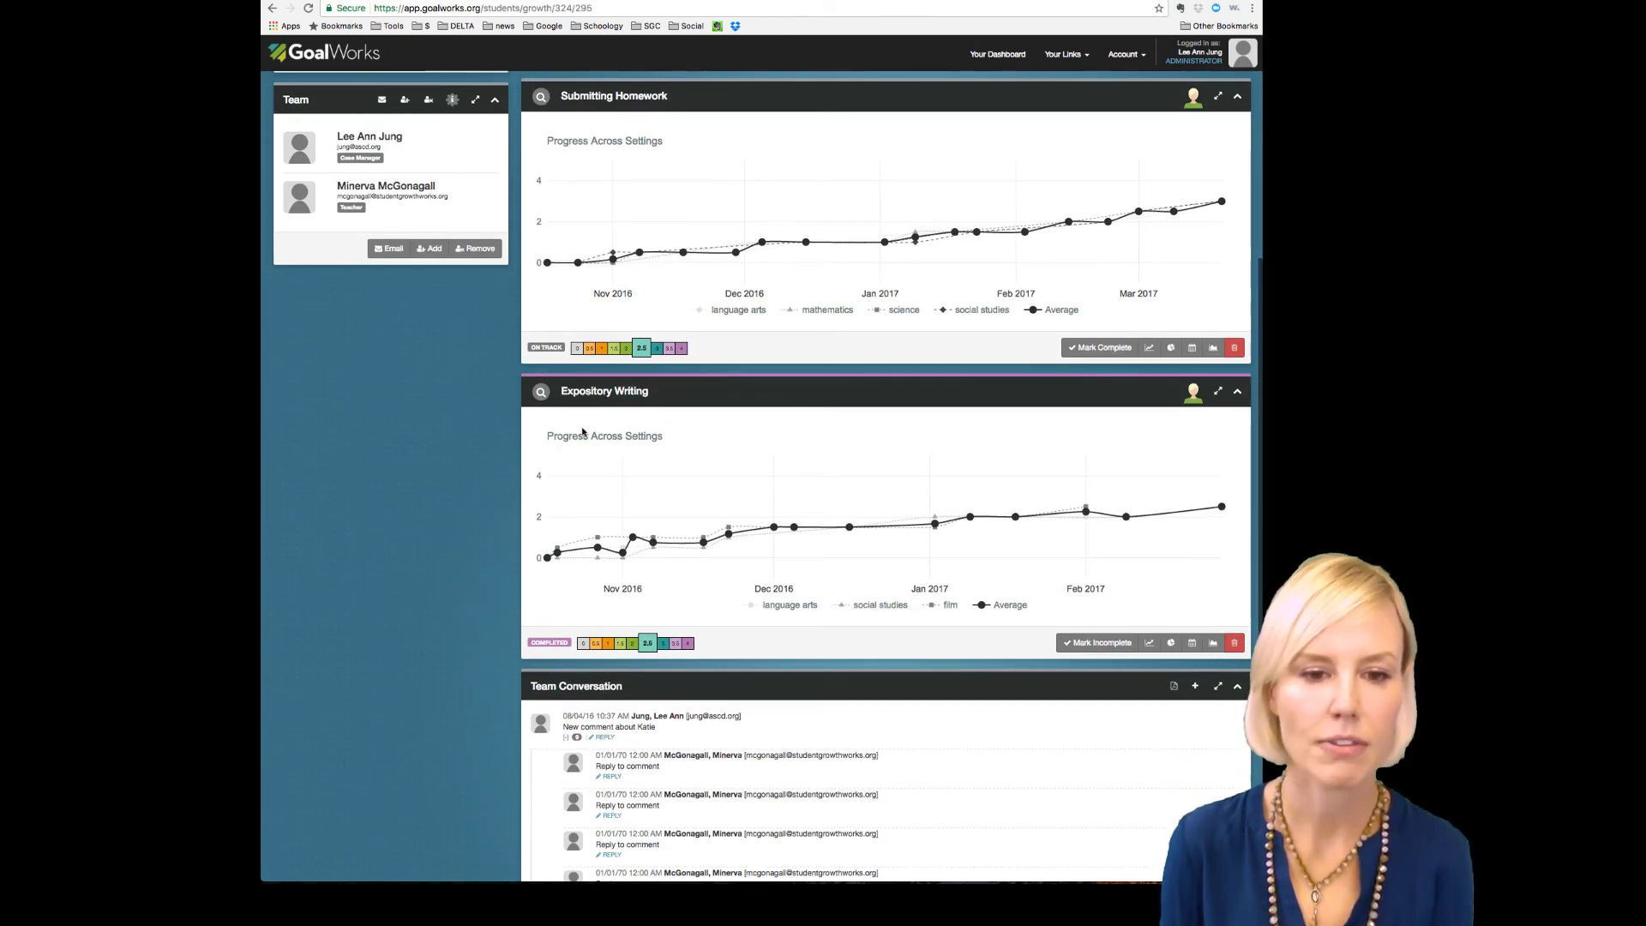
scroll(583, 431, up, 7)
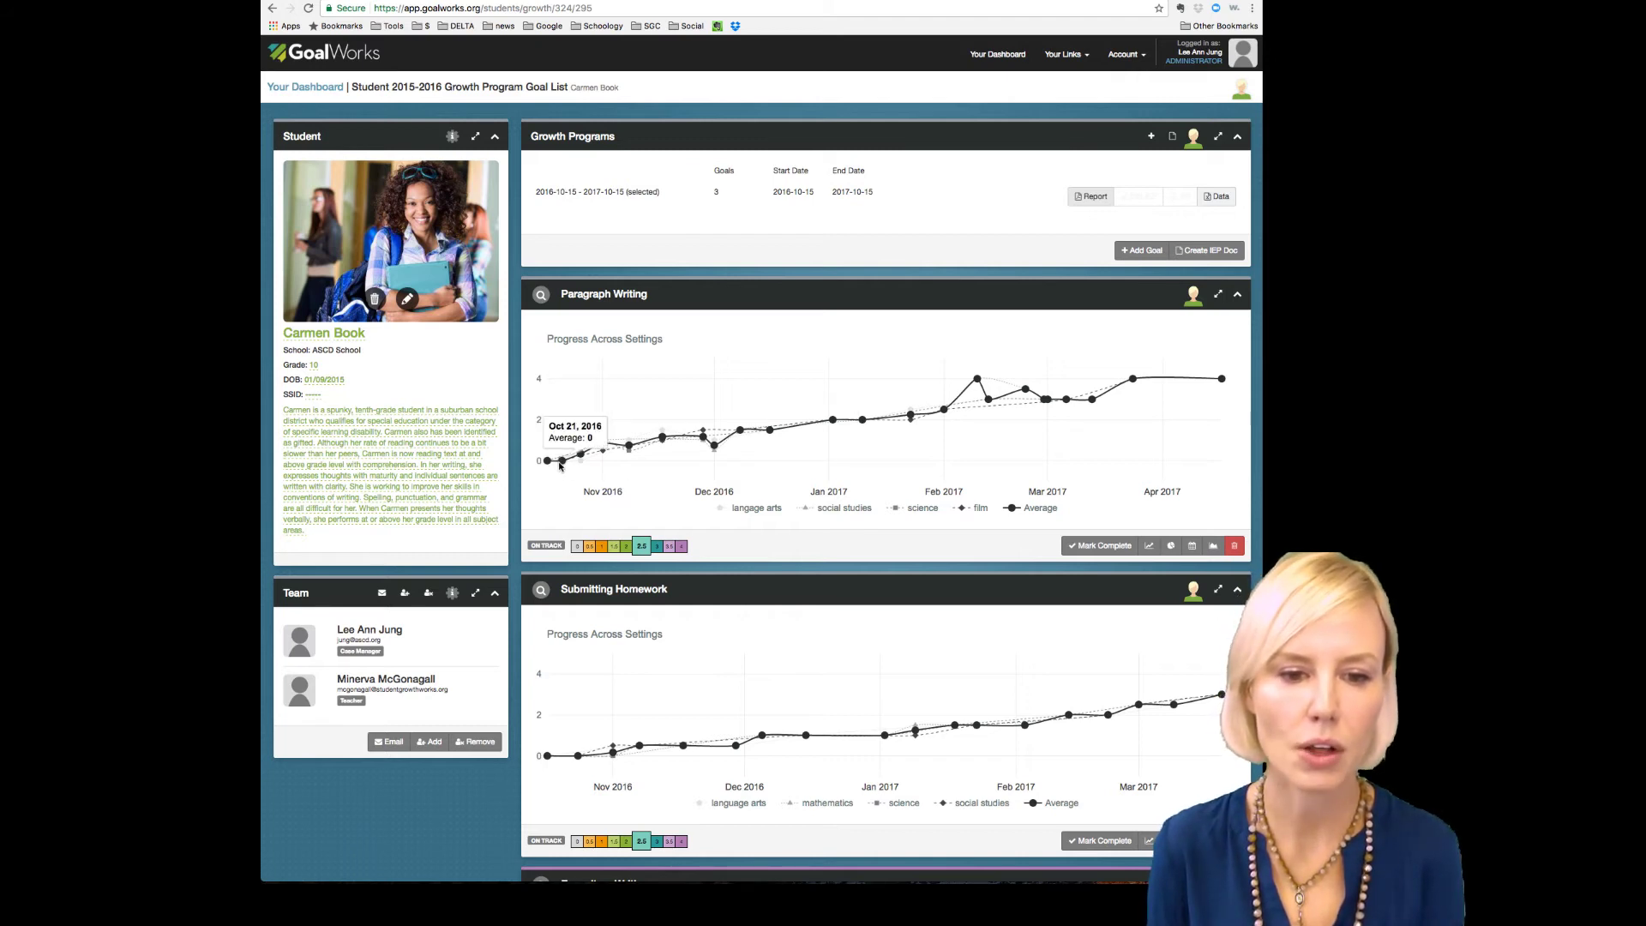
Step: Check the Paragraph Writing chart point values, then bring up the Goal Analytics Panel help
mouse_move(579, 455)
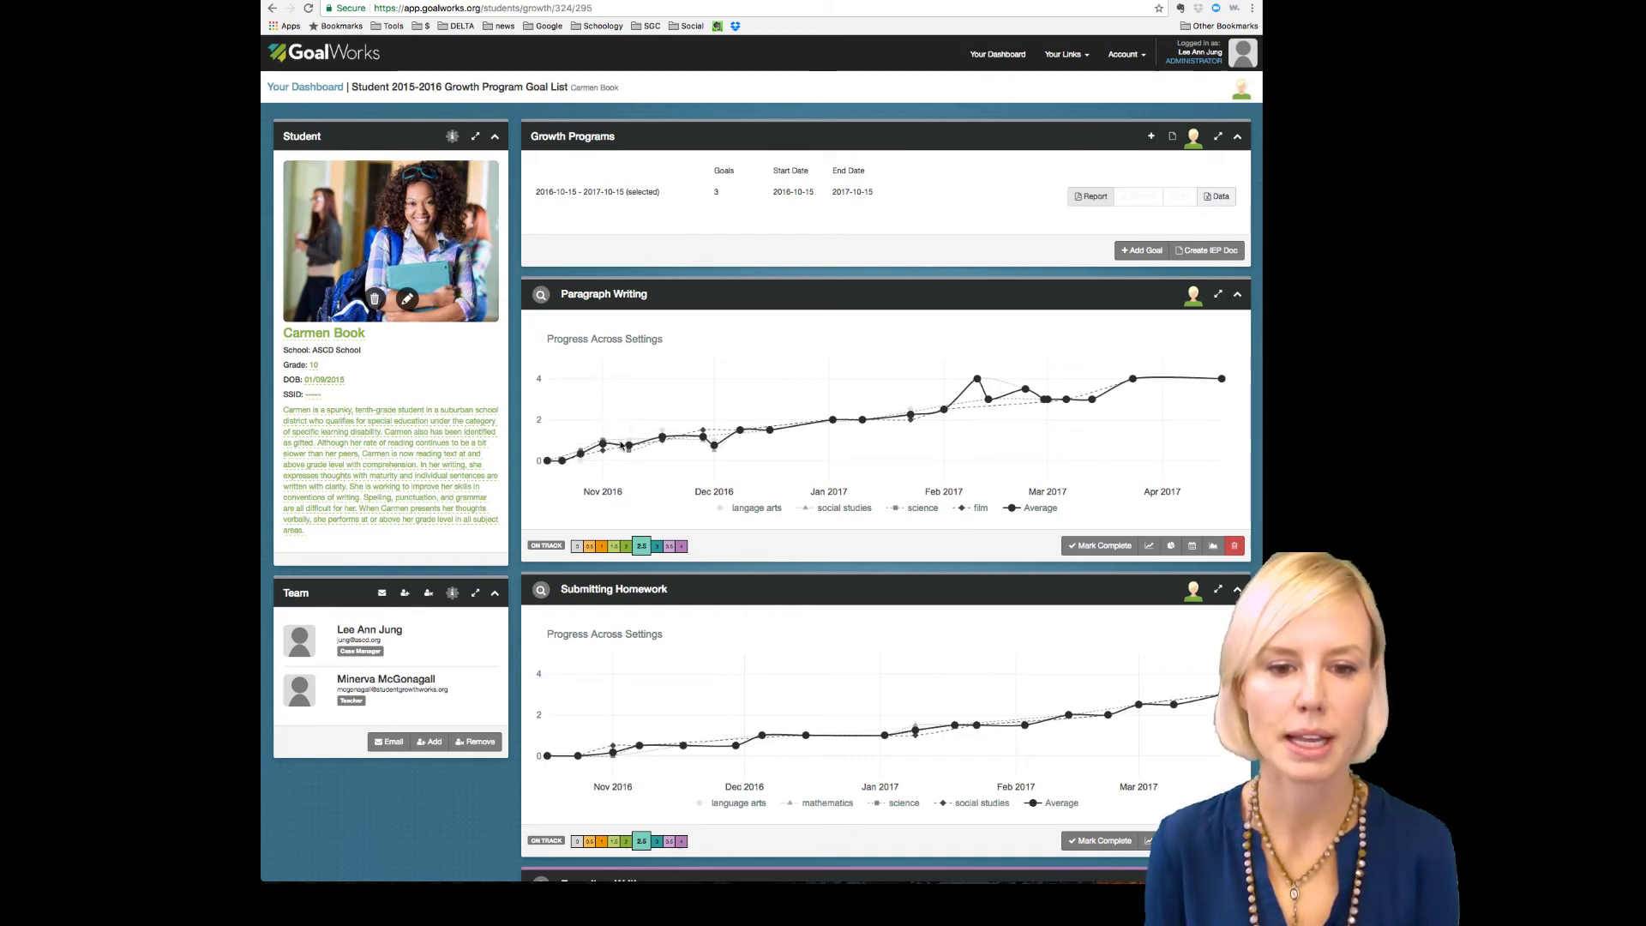
mouse_move(632, 447)
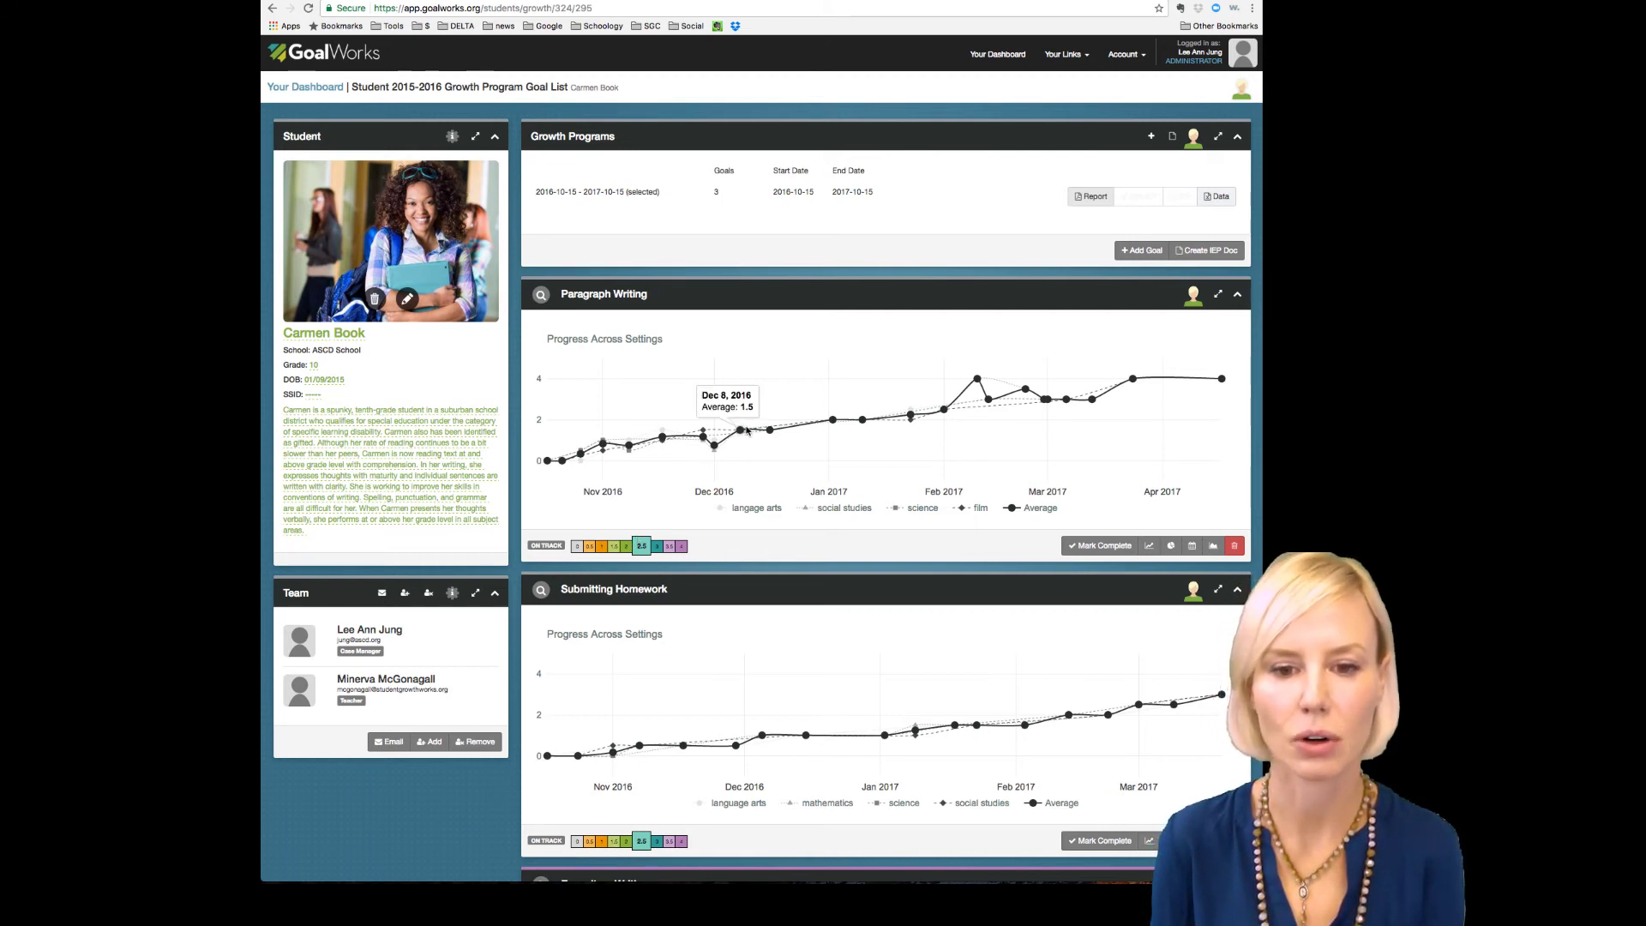
mouse_move(718, 441)
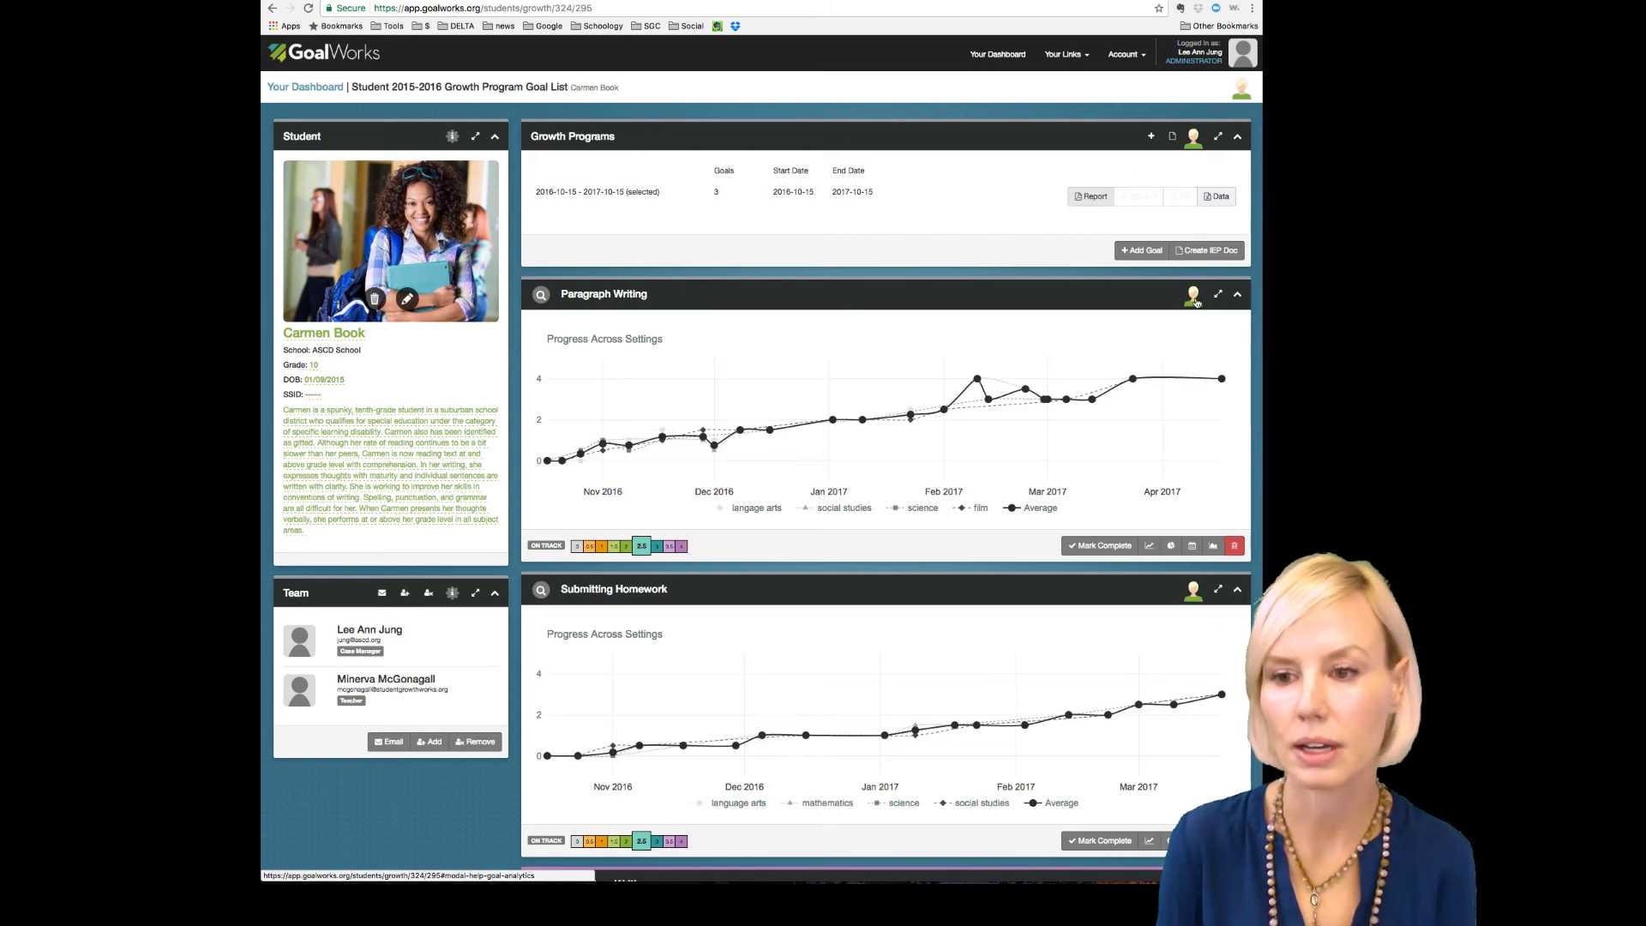
click(1195, 297)
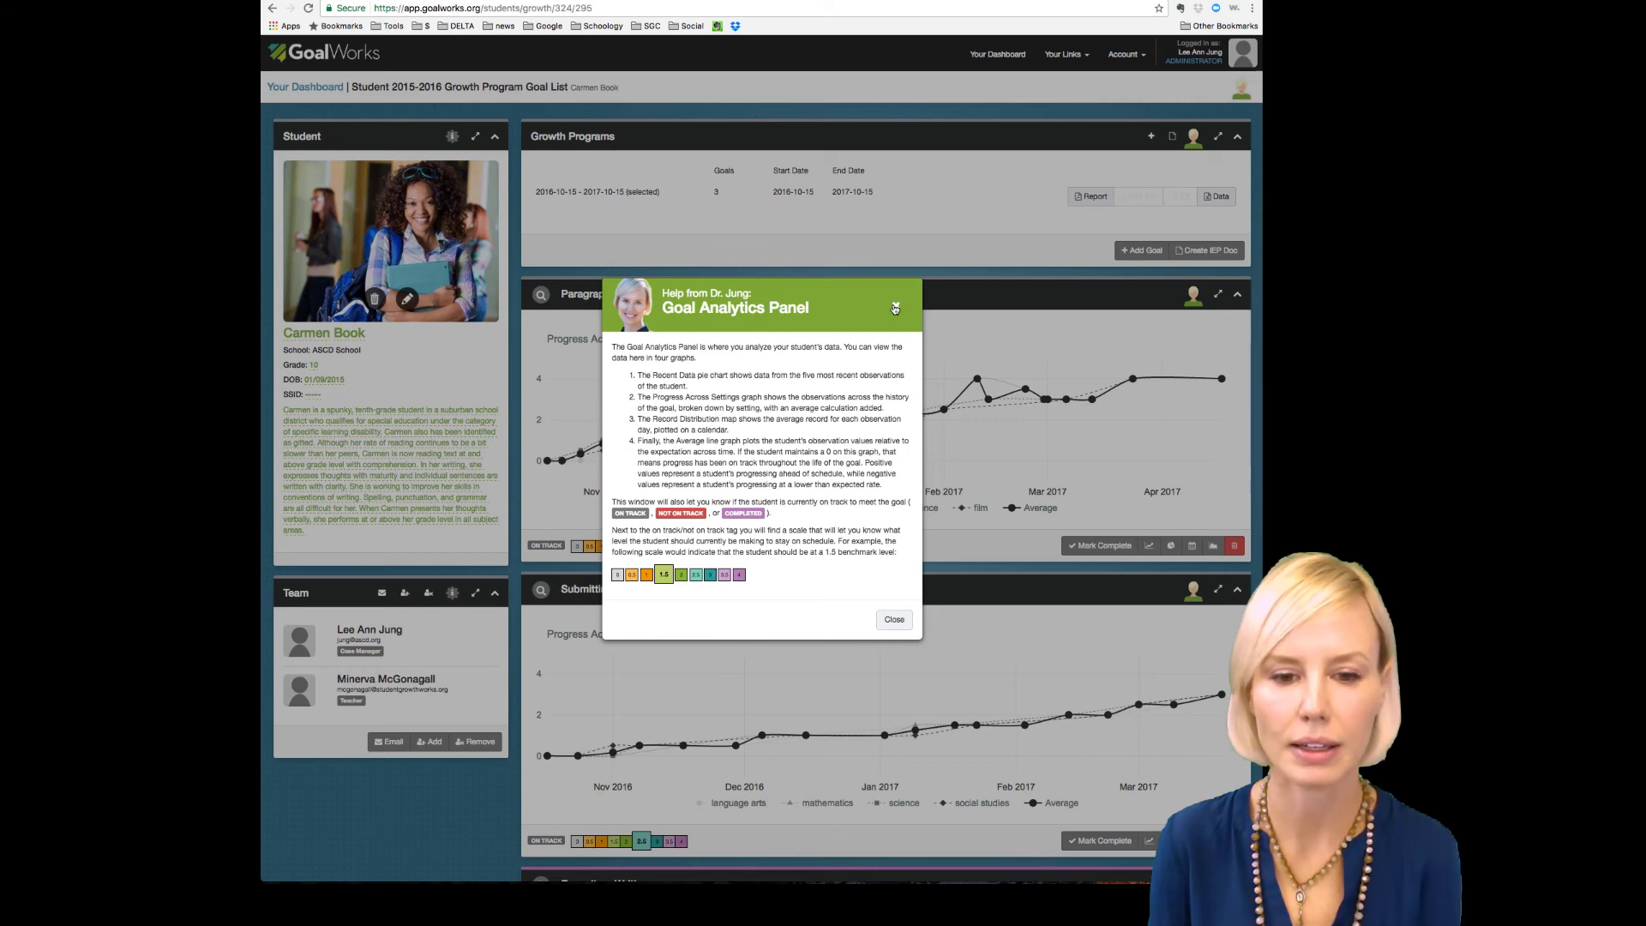
Step: Close the Goal Analytics Panel help window
click(895, 308)
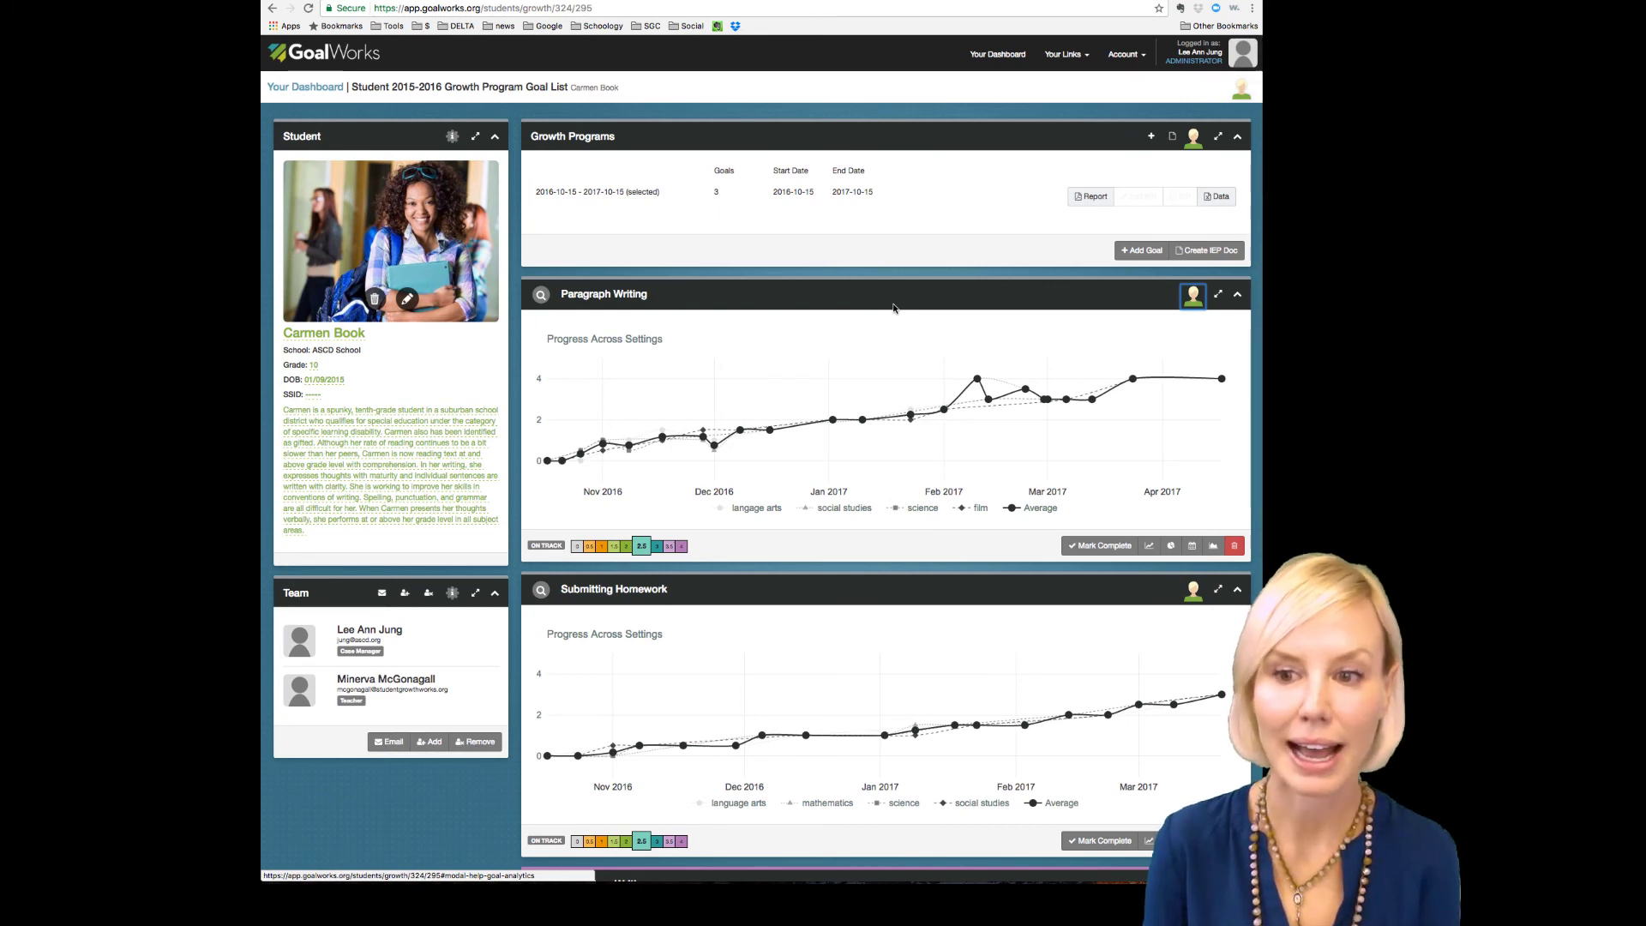
click(1132, 252)
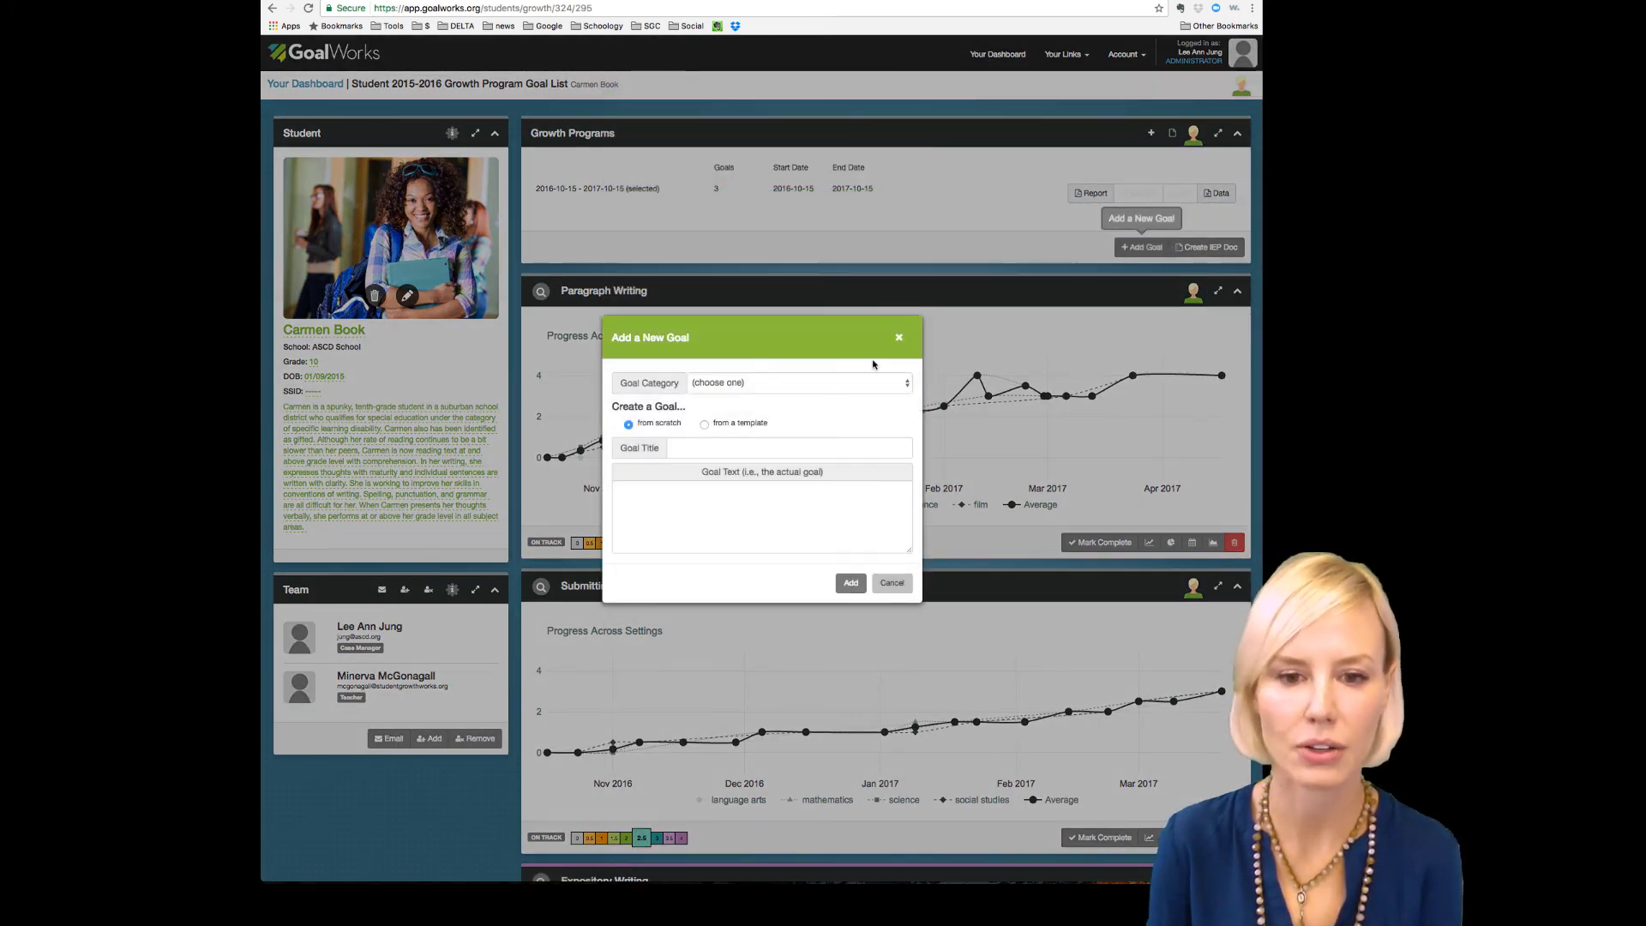
click(835, 383)
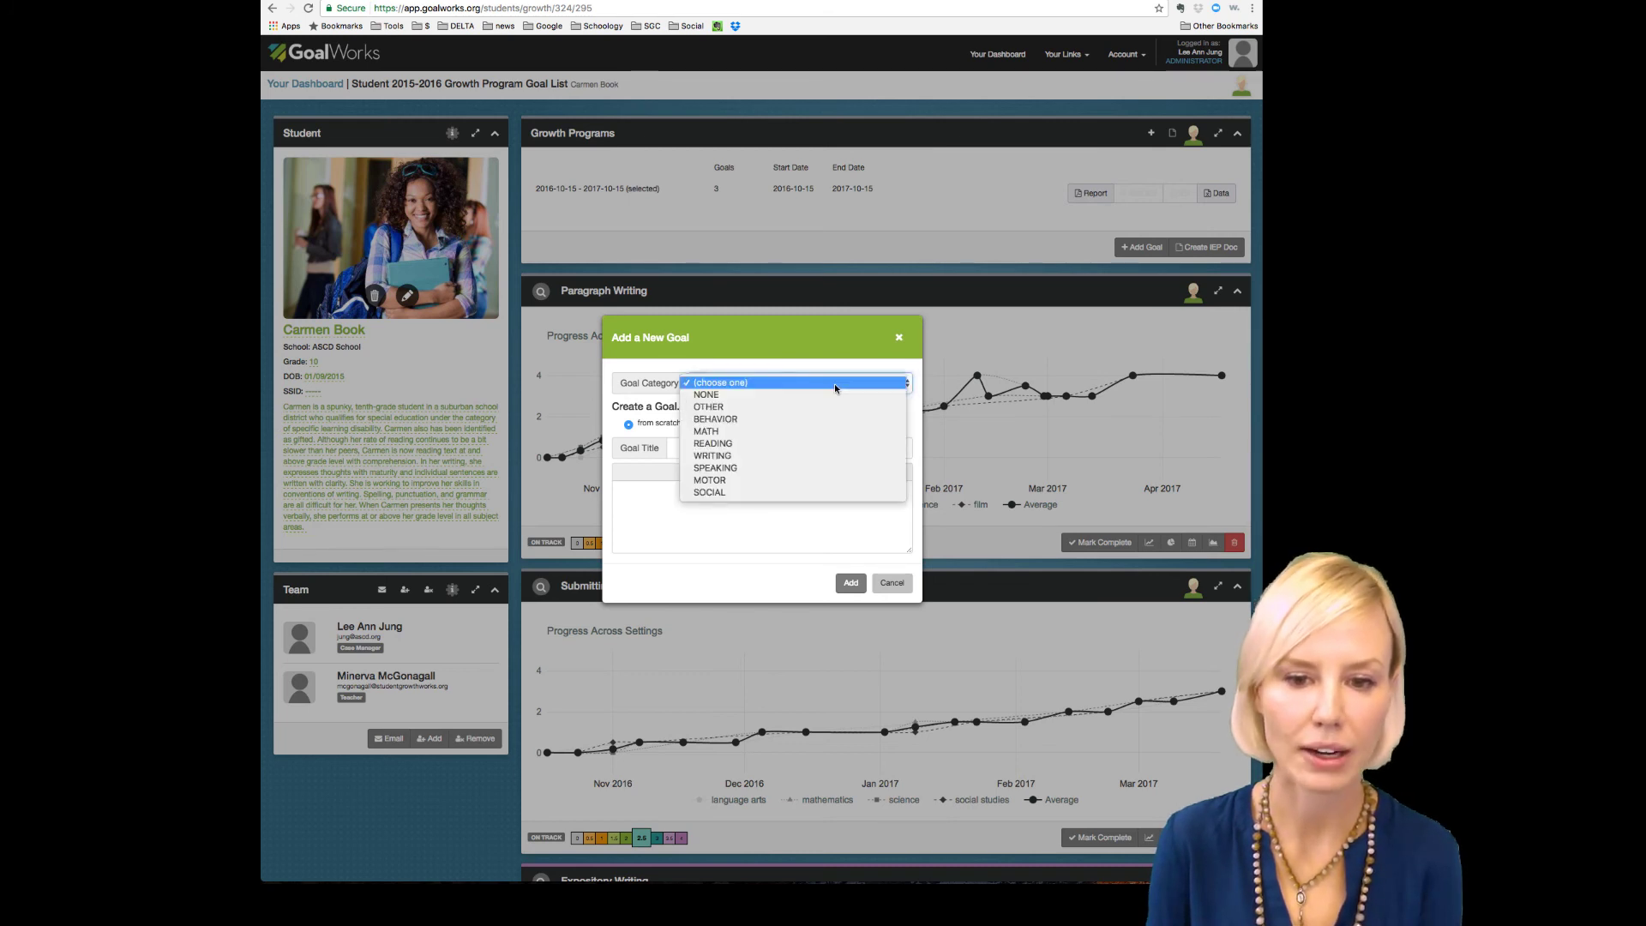
click(835, 383)
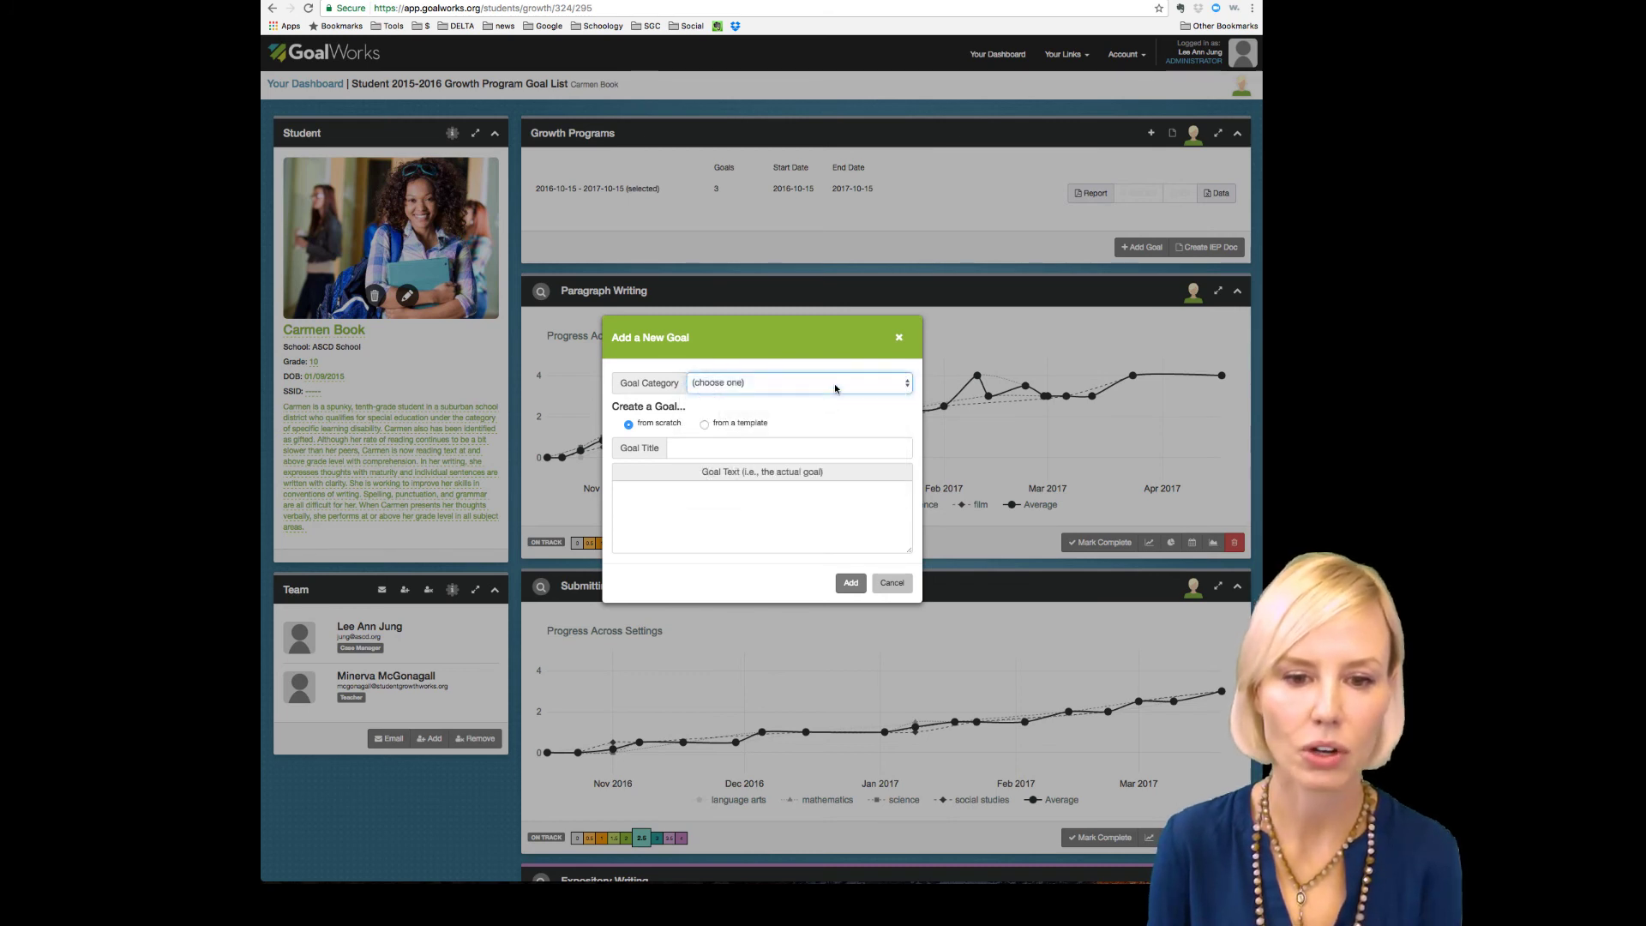
click(898, 341)
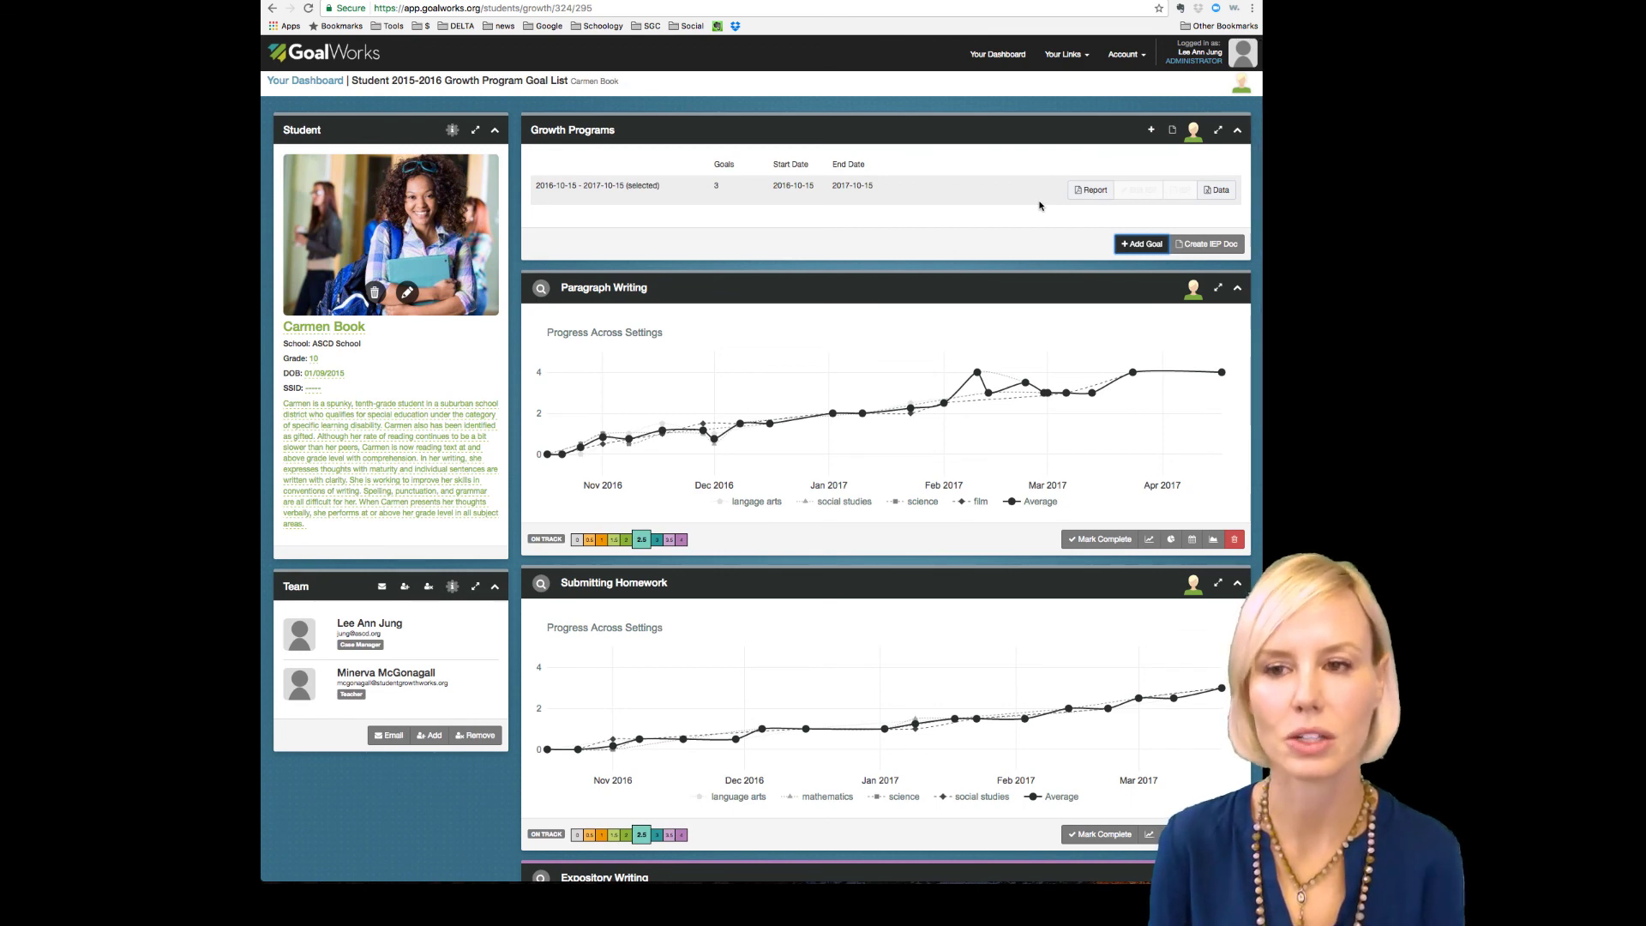
scroll(1004, 215, down, 5)
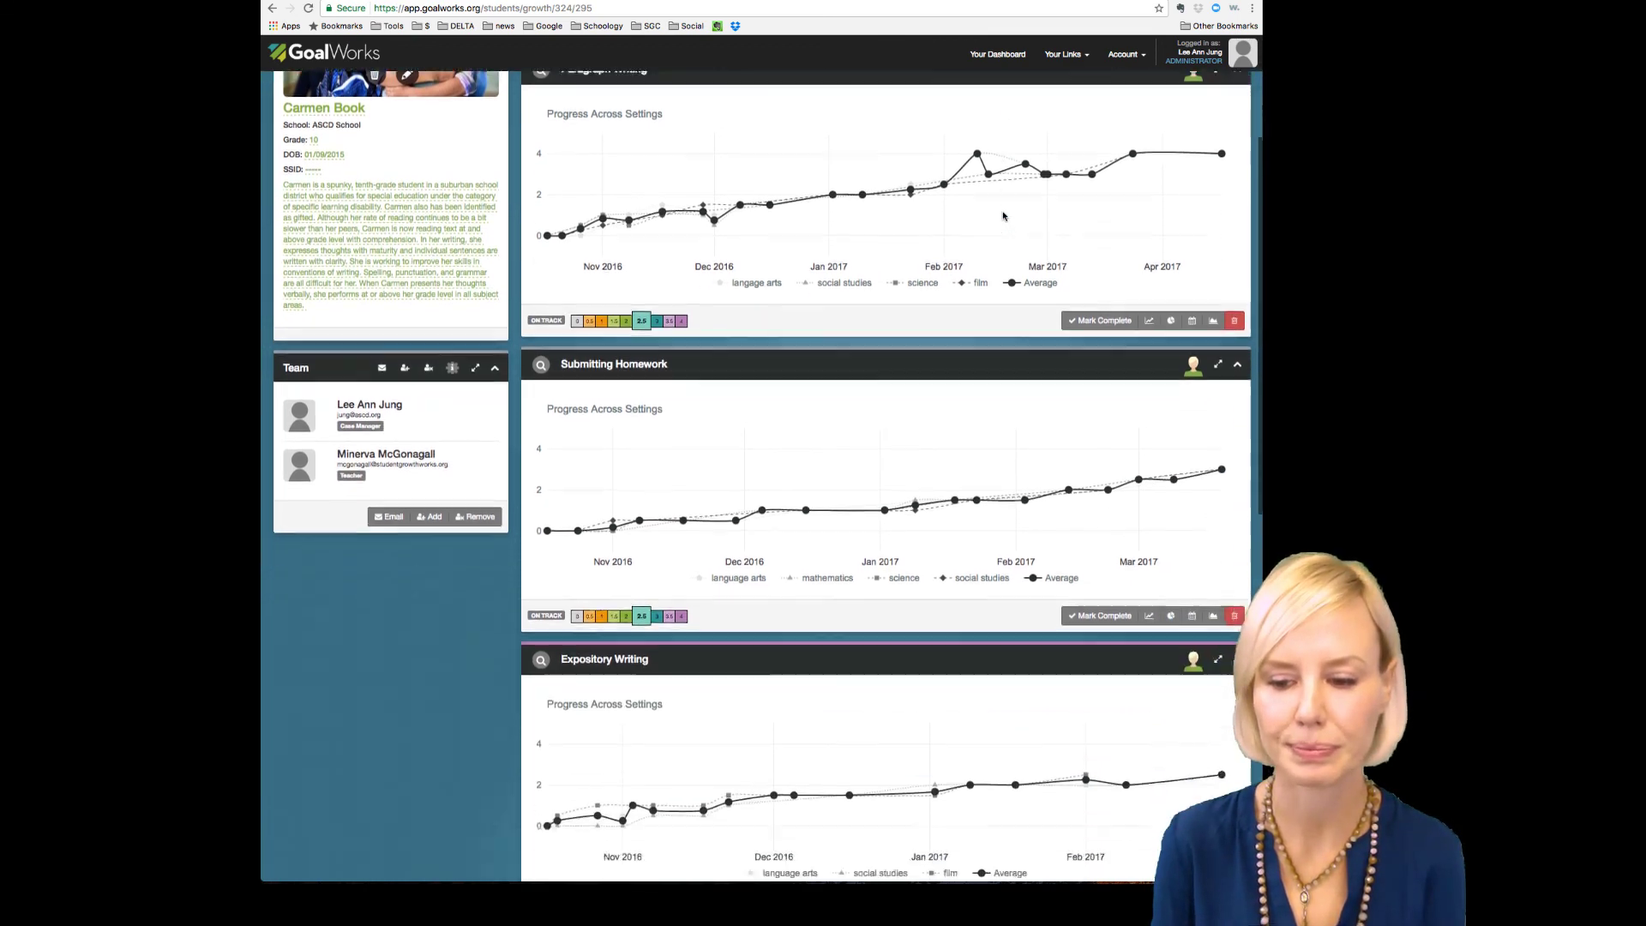
scroll(1004, 215, up, 5)
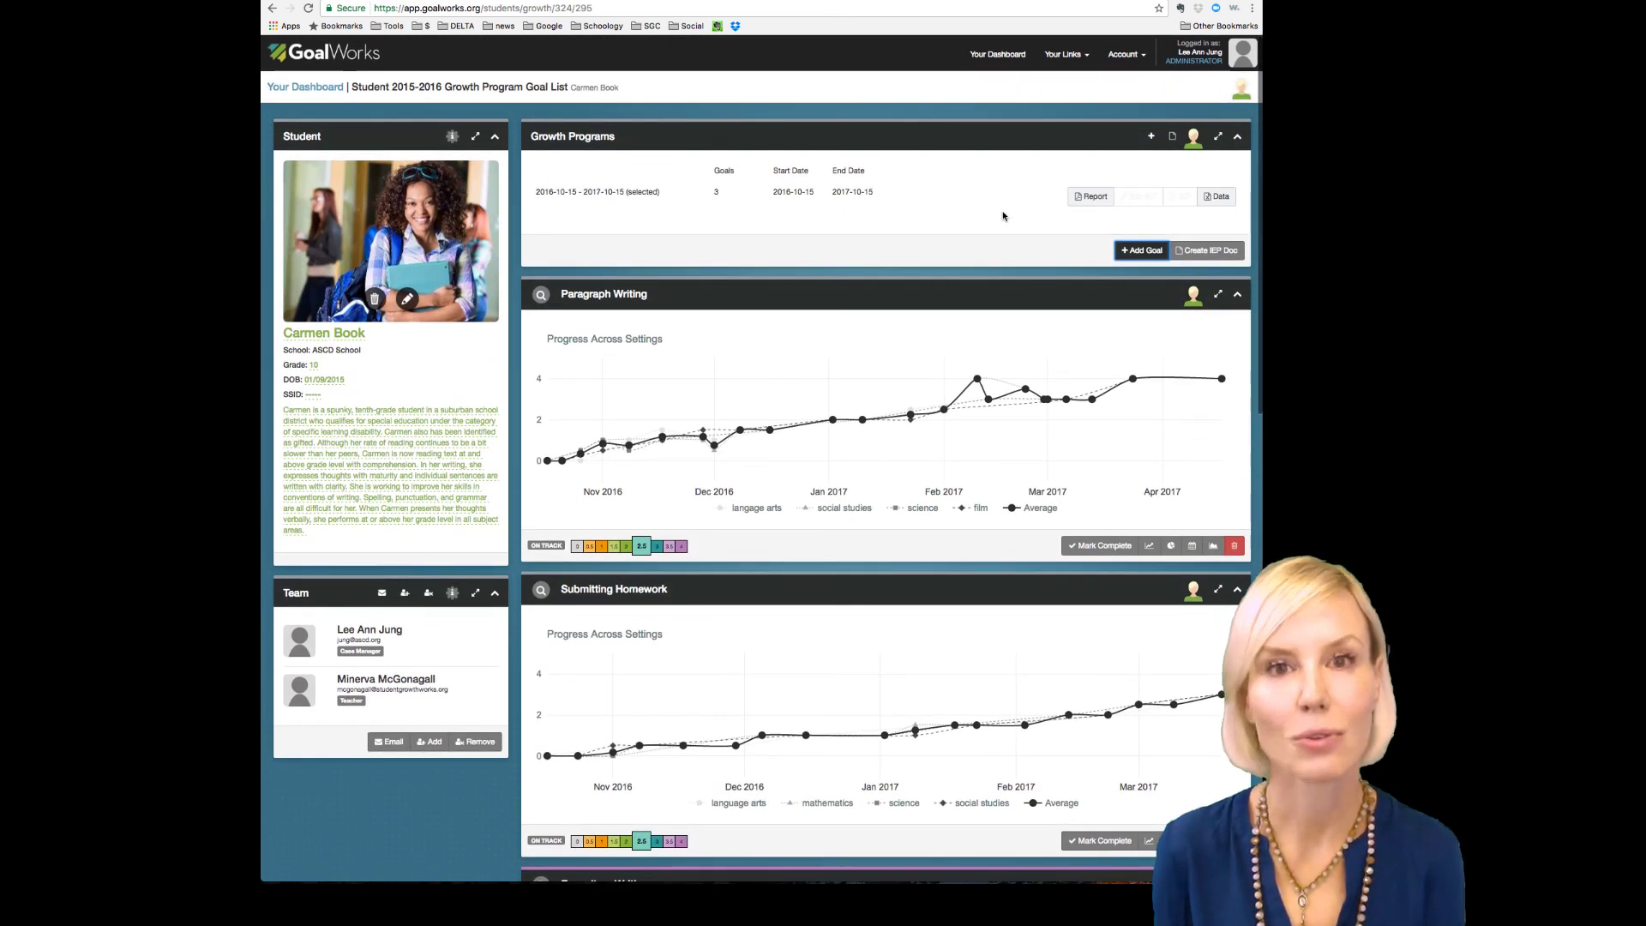